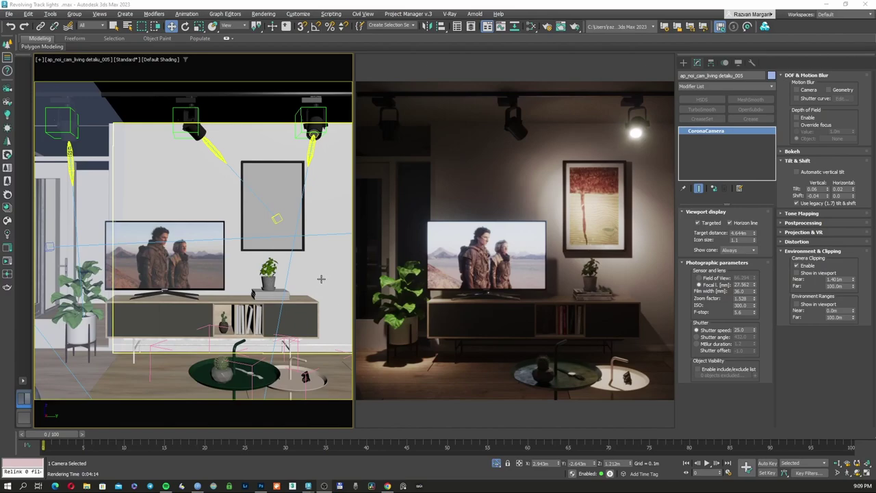
Switch to the single-lamp scene and move the lamp's Corona Light002 target across the horizontal plane
{"action": "mouse_move", "coordinate": [313, 487]}
{"action": "left_click", "coordinate": [362, 455]}
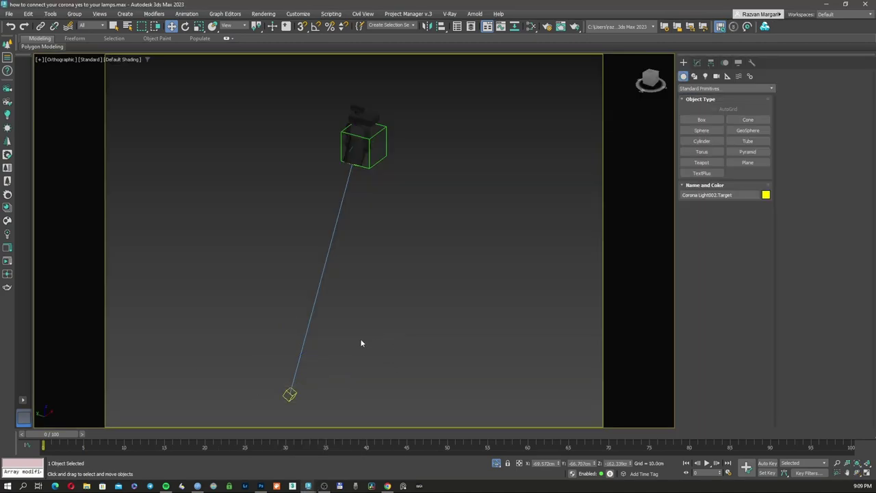
{"action": "left_click", "coordinate": [362, 343]}
{"action": "left_click", "coordinate": [292, 396]}
{"action": "middle_click_drag", "start_coordinate": [294, 394], "coordinate": [338, 368], "text": "alt"}
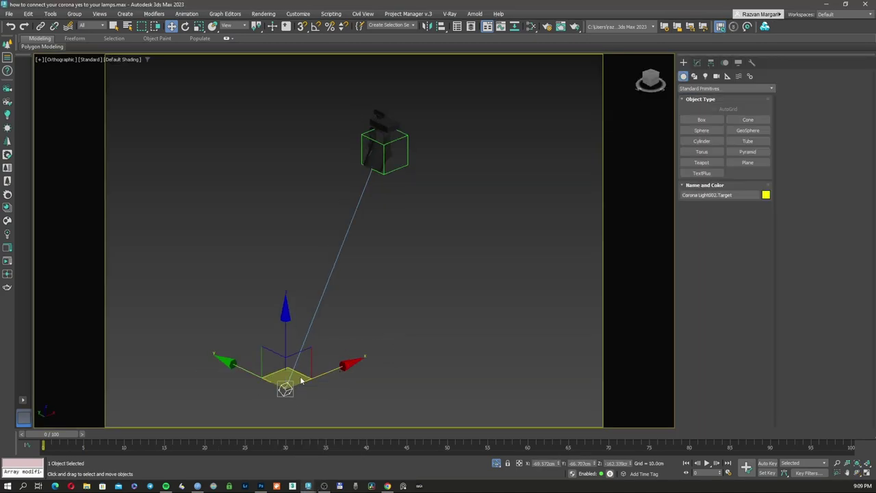
{"action": "left_click_drag", "start_coordinate": [302, 381], "coordinate": [267, 390]}
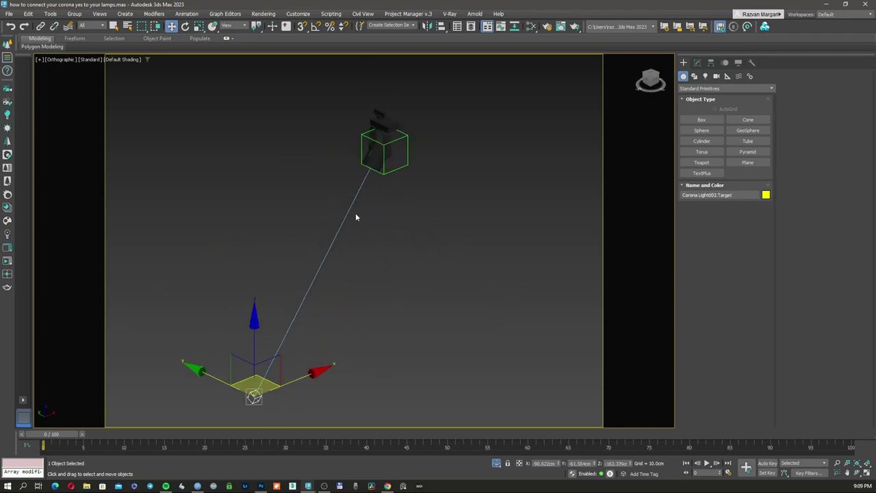
In the Revolving Track lights scene, move the middle spotlight's target from the framed picture to the TV
{"action": "left_click", "coordinate": [400, 374]}
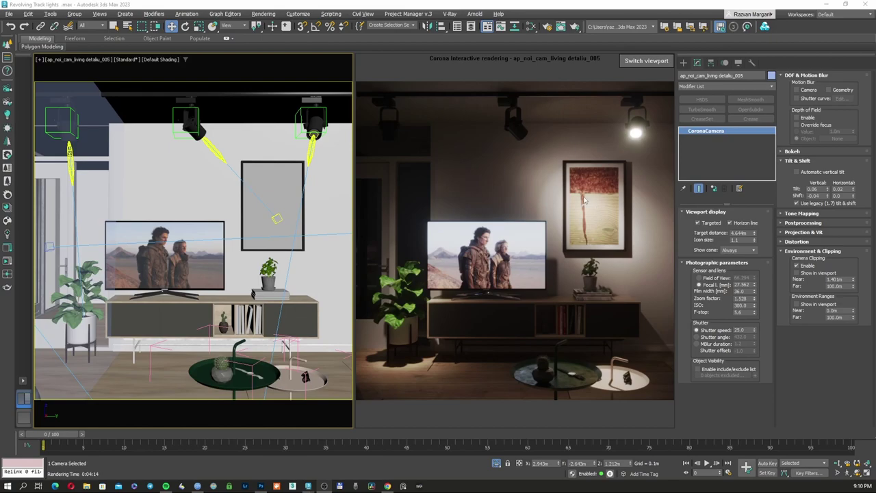
{"action": "left_click", "coordinate": [277, 219]}
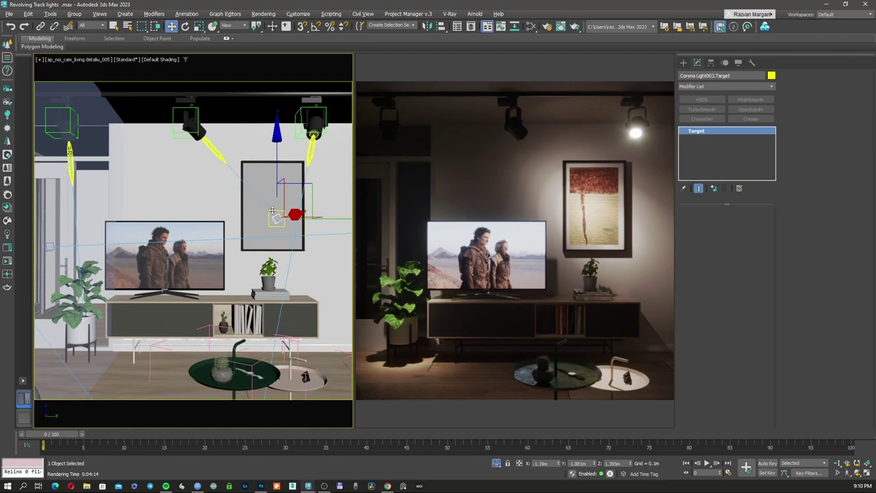
{"action": "left_click_drag", "start_coordinate": [274, 165], "coordinate": [139, 237]}
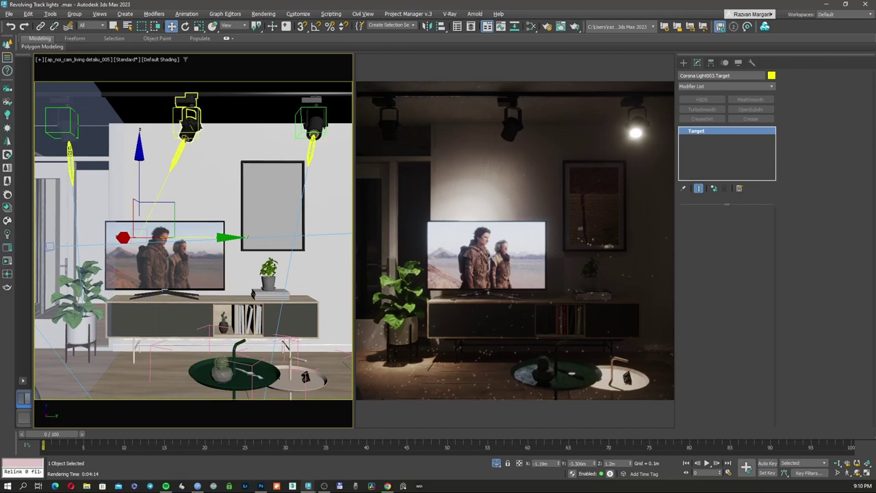
In the single-lamp scene, select the Corona Light002 target and nudge it to test how the lamp follows
{"action": "left_click", "coordinate": [193, 124]}
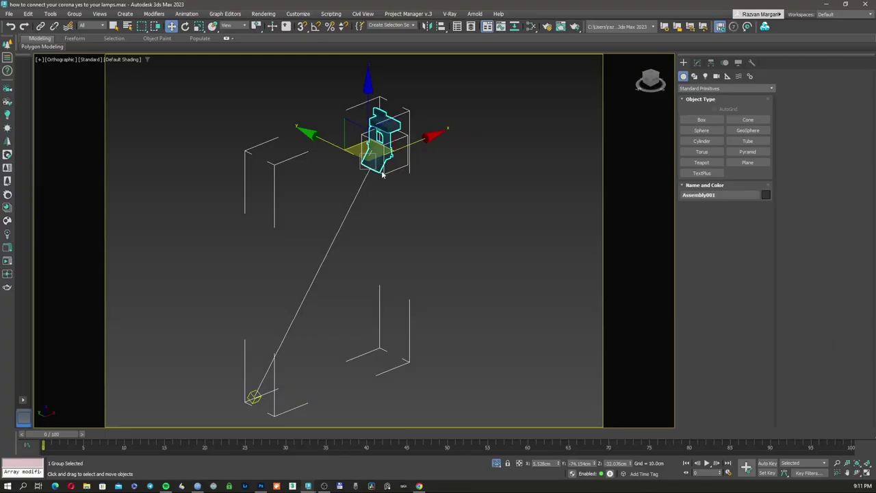
{"action": "middle_click_drag", "start_coordinate": [378, 219], "coordinate": [363, 207], "text": "alt"}
{"action": "left_click", "coordinate": [361, 211]}
{"action": "left_click", "coordinate": [236, 387]}
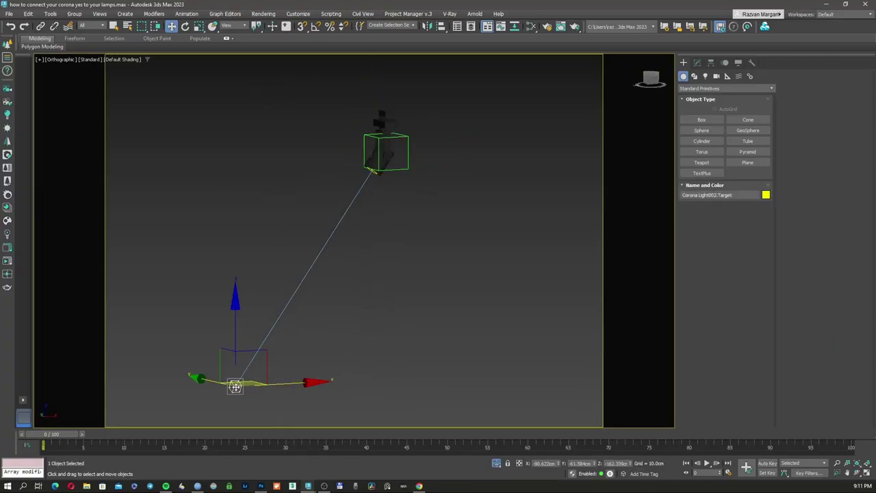
{"action": "mouse_move", "coordinate": [235, 386]}
{"action": "left_mouse_down"}
{"action": "mouse_move", "coordinate": [445, 313]}
{"action": "mouse_move", "coordinate": [235, 383]}
{"action": "left_mouse_up"}
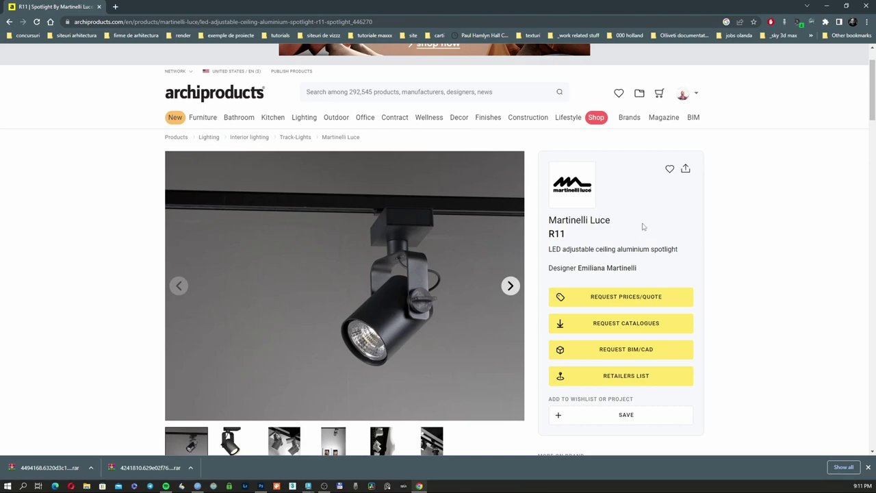
On the Martinelli Luce R11 product page, try to download the first 3D Studio MAX file, 1407 XL R11
{"action": "scroll", "coordinate": [247, 254], "scroll_direction": "down", "scroll_amount": 1}
{"action": "scroll", "coordinate": [305, 245], "scroll_direction": "up", "scroll_amount": 1}
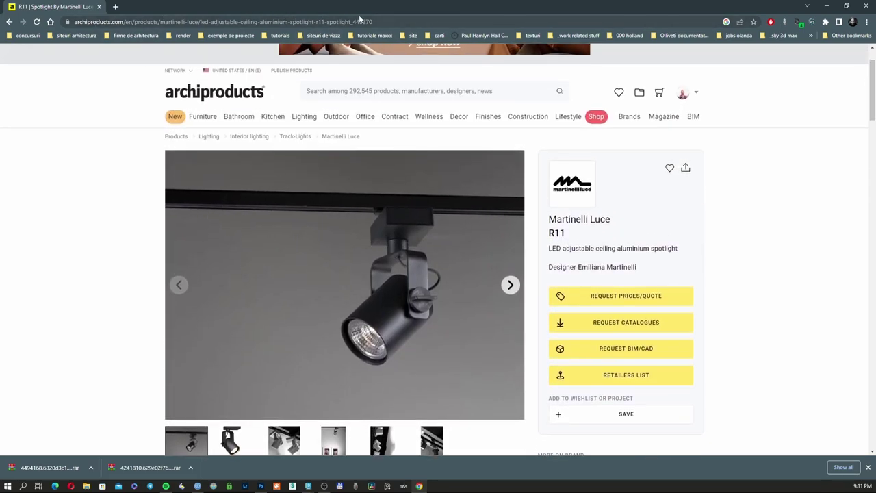
{"action": "scroll", "coordinate": [124, 304], "scroll_direction": "down", "scroll_amount": 6}
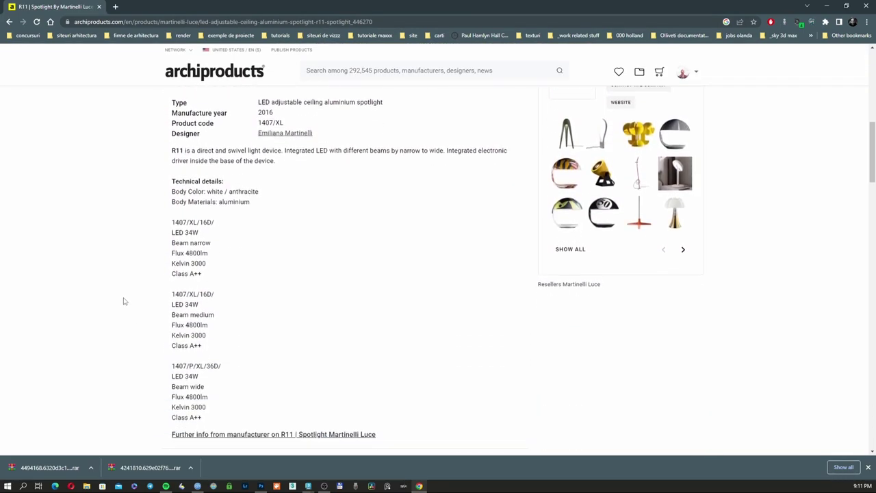
{"action": "scroll", "coordinate": [124, 301], "scroll_direction": "down", "scroll_amount": 5}
{"action": "scroll", "coordinate": [189, 293], "scroll_direction": "down", "scroll_amount": 4}
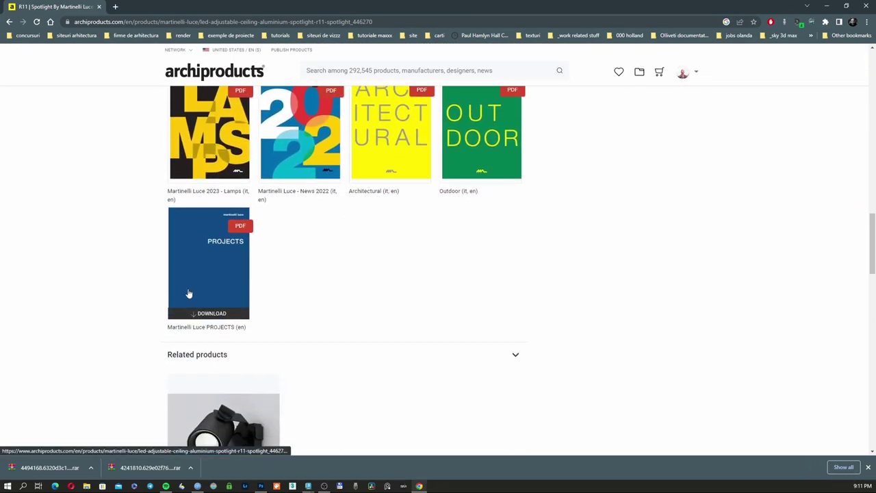
{"action": "scroll", "coordinate": [189, 293], "scroll_direction": "down", "scroll_amount": 5}
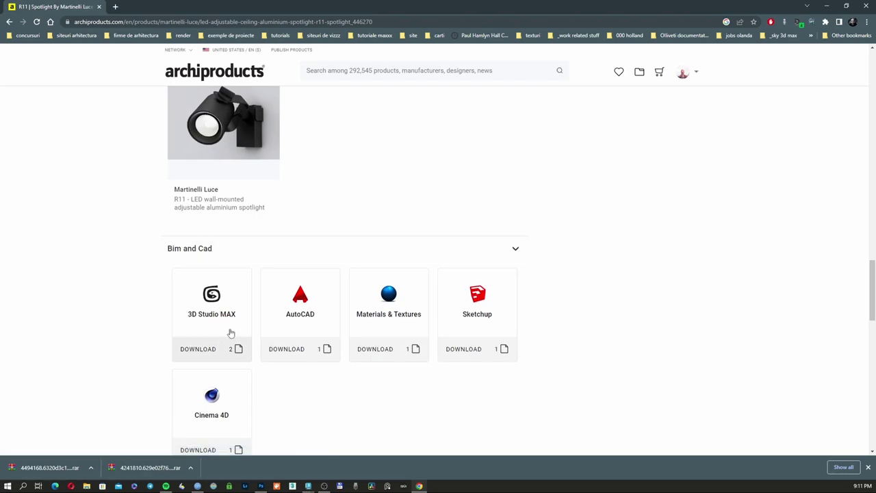
{"action": "left_click", "coordinate": [239, 350]}
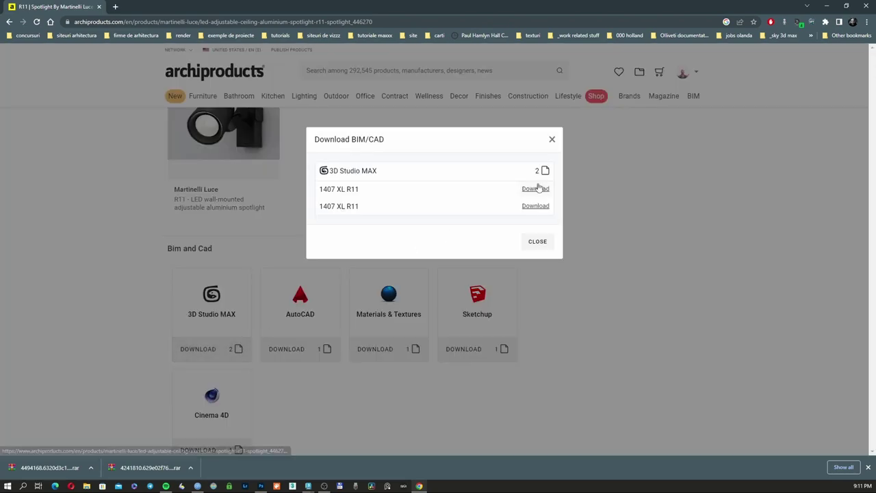
{"action": "left_click", "coordinate": [539, 190]}
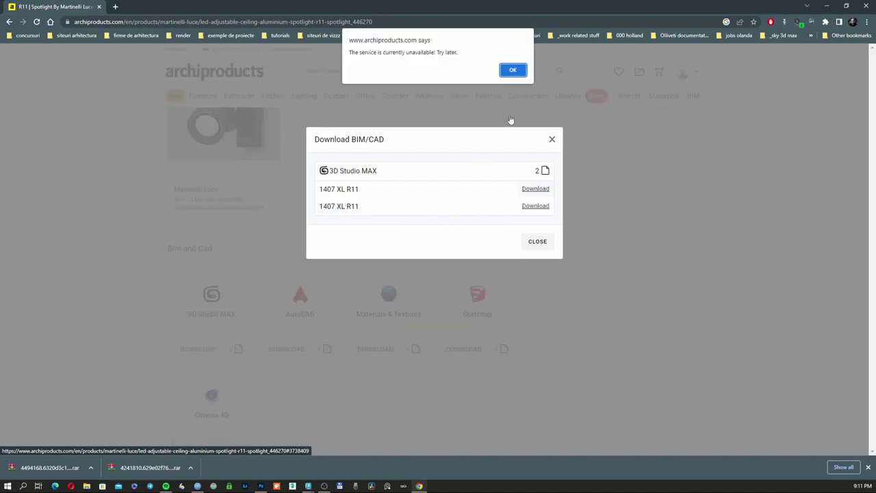
{"action": "left_click", "coordinate": [512, 69]}
{"action": "left_click", "coordinate": [553, 141]}
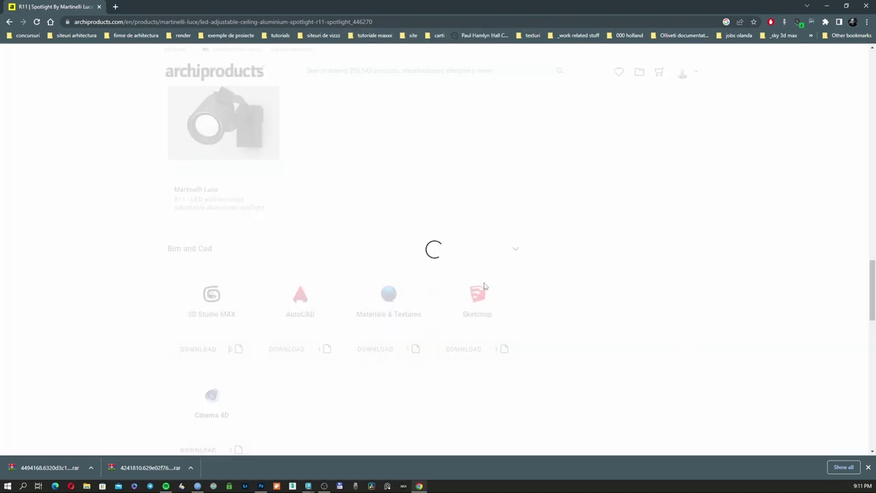
Switch back to 3ds Max, clear the selection and show the viewport grid around the lamp
{"action": "left_click", "coordinate": [827, 6]}
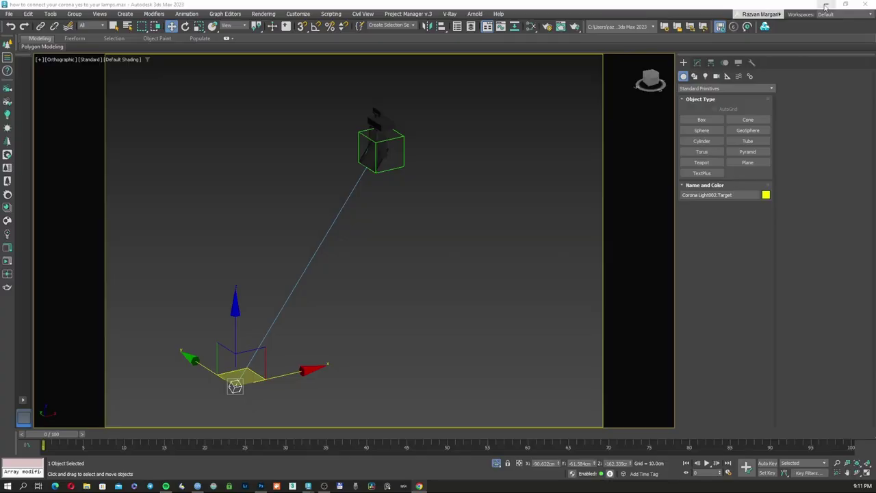
{"action": "left_click", "coordinate": [443, 240]}
{"action": "key", "text": "g"}
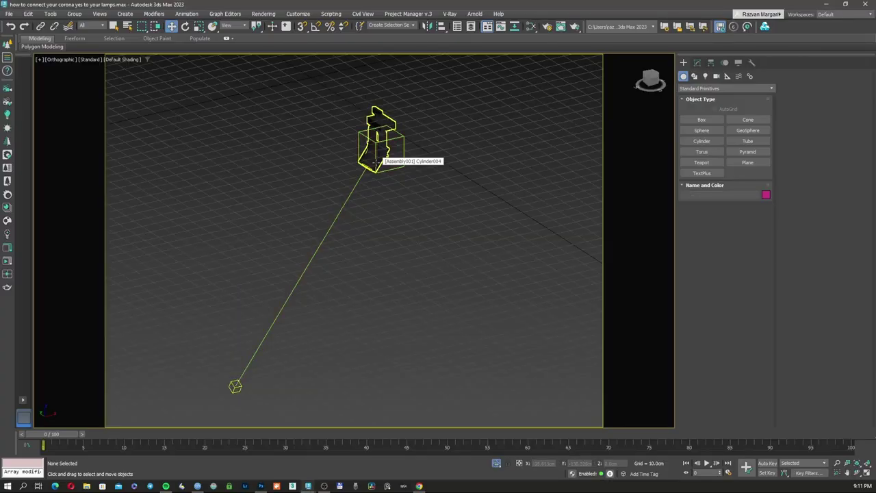
{"action": "middle_click_drag", "start_coordinate": [340, 177], "coordinate": [377, 172]}
{"action": "scroll", "coordinate": [377, 170], "scroll_direction": "down", "scroll_amount": 2}
{"action": "left_click", "coordinate": [9, 14]}
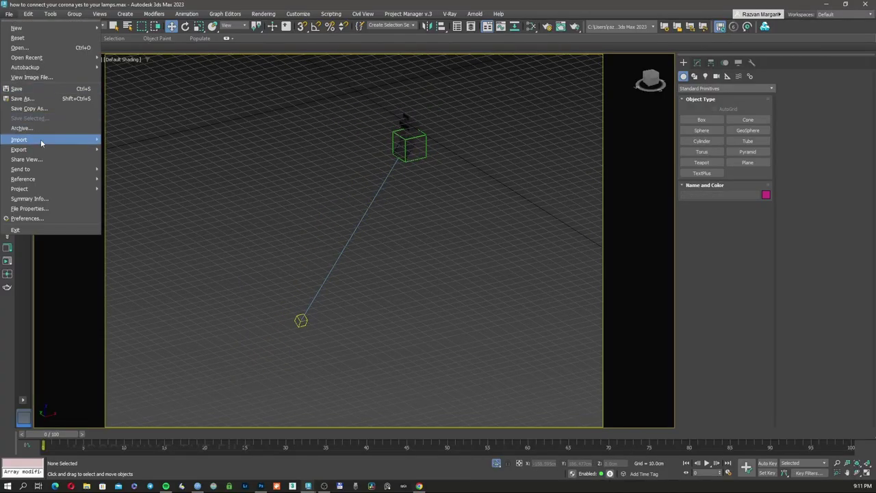
{"action": "mouse_move", "coordinate": [43, 140]}
{"action": "left_click", "coordinate": [130, 138]}
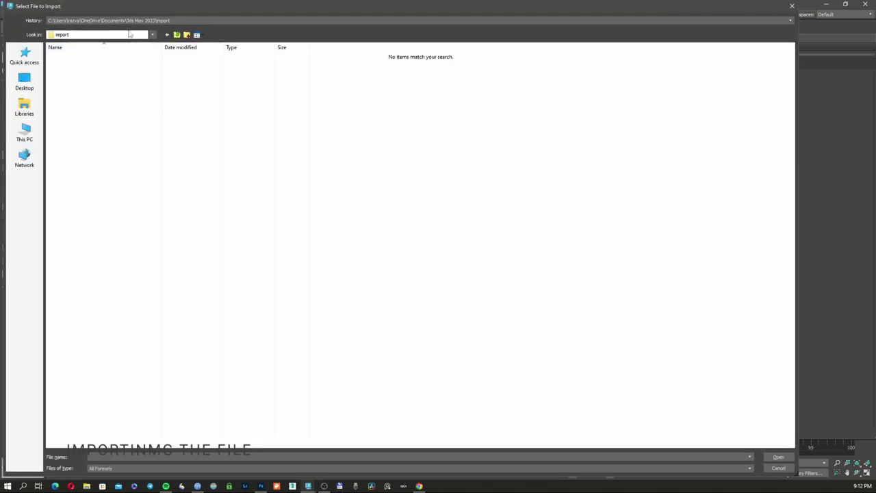
{"action": "left_click", "coordinate": [134, 21]}
{"action": "left_click", "coordinate": [134, 28]}
{"action": "left_click", "coordinate": [129, 35]}
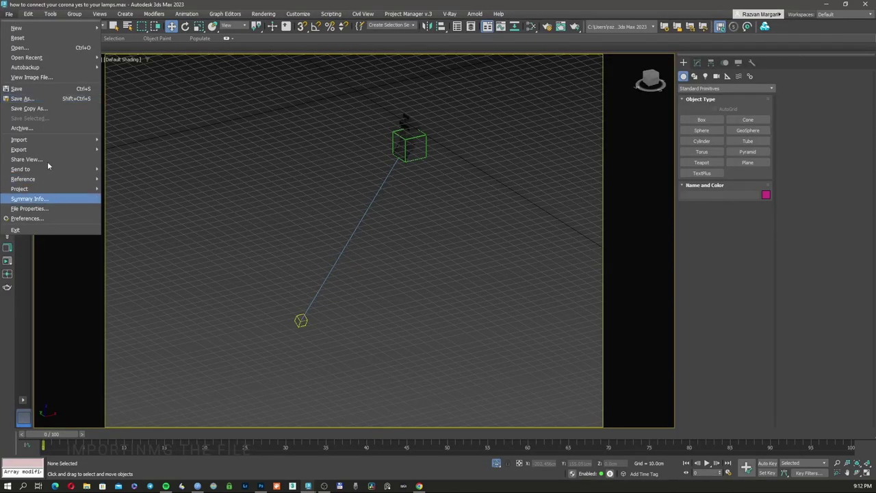
Merge the 1407-XL_R11 group from the Martinelli Luce R11 file in the "new" folder into the scene
{"action": "mouse_move", "coordinate": [51, 140]}
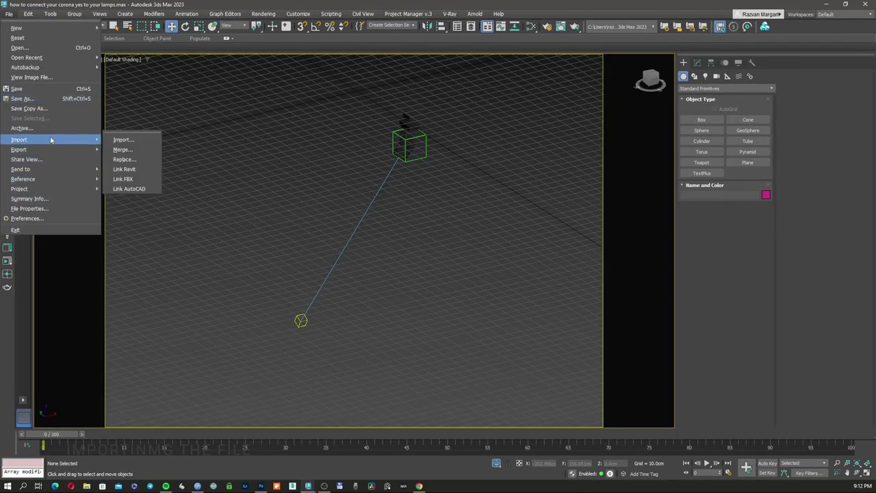
{"action": "left_click", "coordinate": [123, 149]}
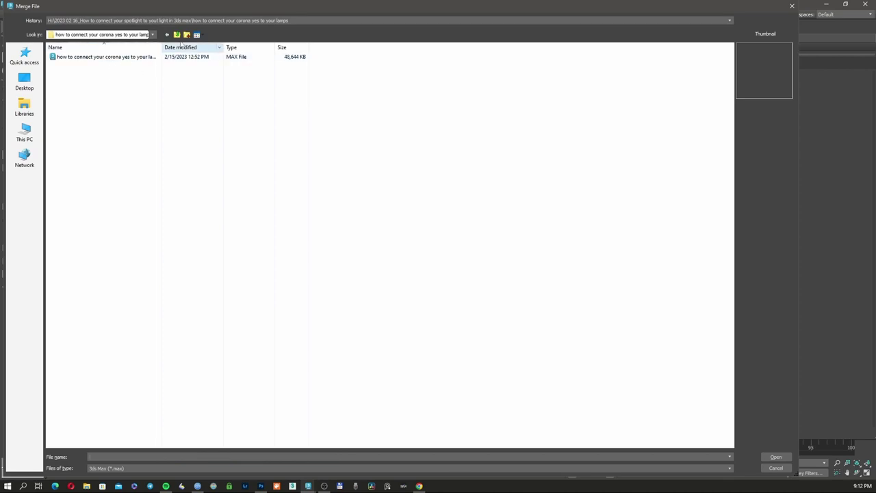
{"action": "left_click", "coordinate": [177, 34]}
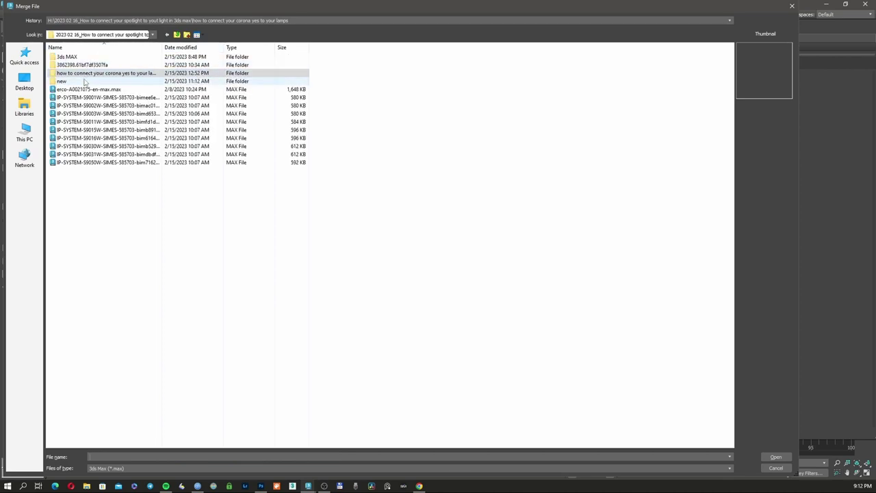
{"action": "double_click", "coordinate": [85, 82]}
{"action": "double_click", "coordinate": [85, 82]}
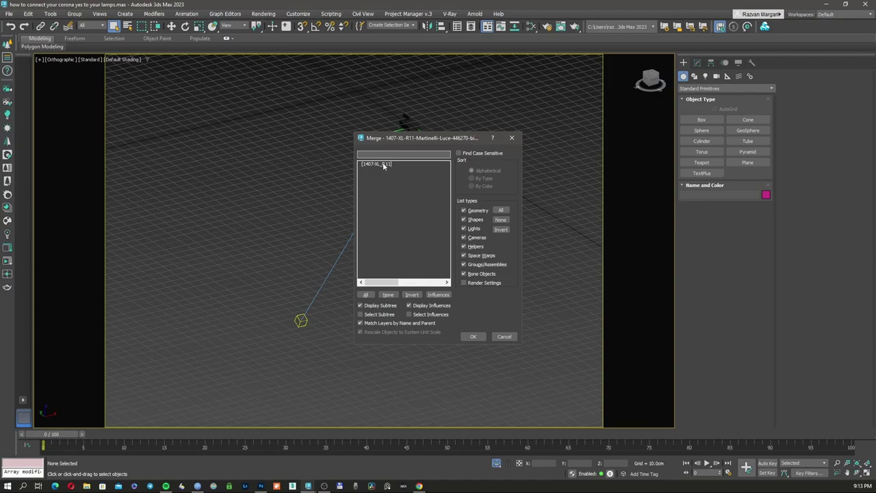
{"action": "double_click", "coordinate": [383, 165]}
Delete the old Assembly001 lamp next to the merged spotlight
{"action": "middle_click_drag", "start_coordinate": [333, 160], "coordinate": [409, 208]}
{"action": "scroll", "coordinate": [370, 157], "scroll_direction": "up", "scroll_amount": 4}
{"action": "left_click", "coordinate": [367, 154]}
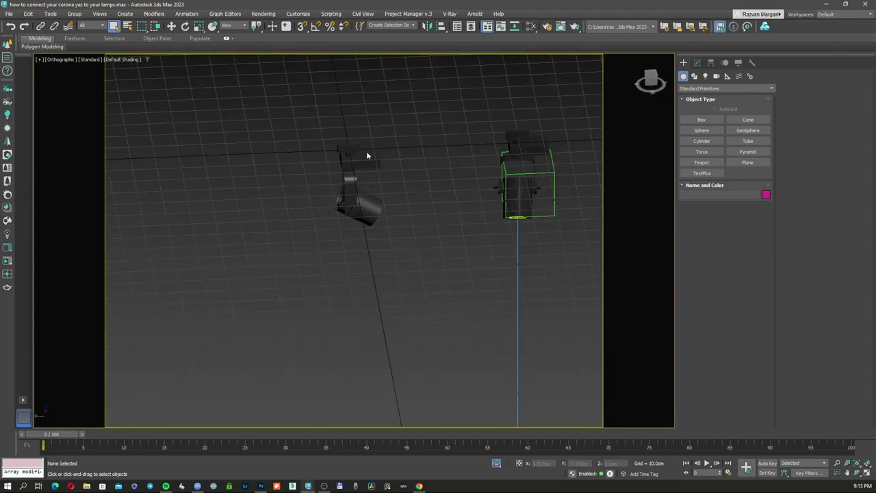
{"action": "left_click", "coordinate": [357, 204]}
{"action": "key", "text": "F3"}
{"action": "key", "text": "F3"}
{"action": "left_click", "coordinate": [516, 186]}
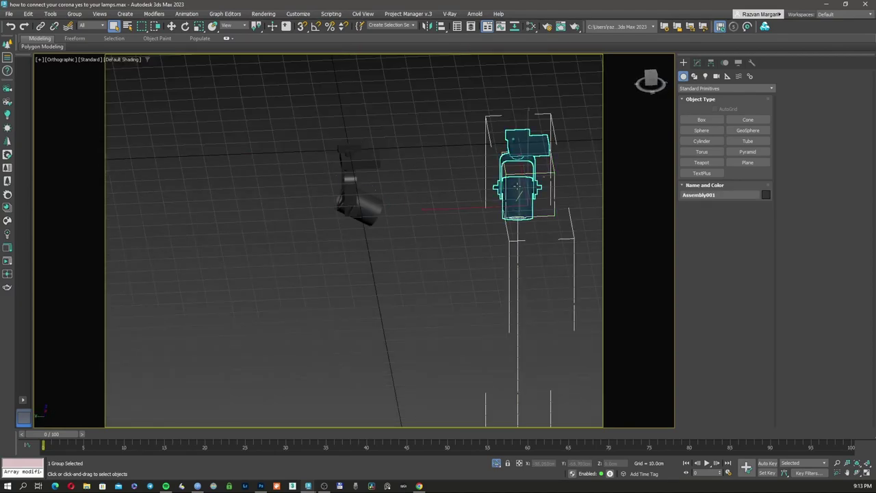
{"action": "key", "text": "F3"}
{"action": "key", "text": "Delete"}
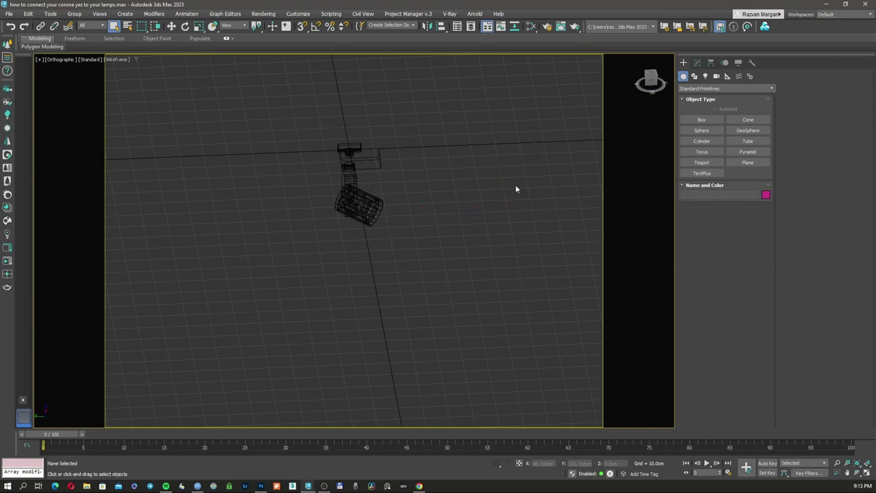
Select the merged 1407-XL_R11 spotlight in wireframe display and turn off the viewport's safe frame
{"action": "scroll", "coordinate": [365, 199], "scroll_direction": "up", "scroll_amount": 3}
{"action": "key", "text": "F3"}
{"action": "left_click", "coordinate": [366, 199]}
{"action": "key", "text": "F3"}
{"action": "scroll", "coordinate": [367, 198], "scroll_direction": "down", "scroll_amount": 1}
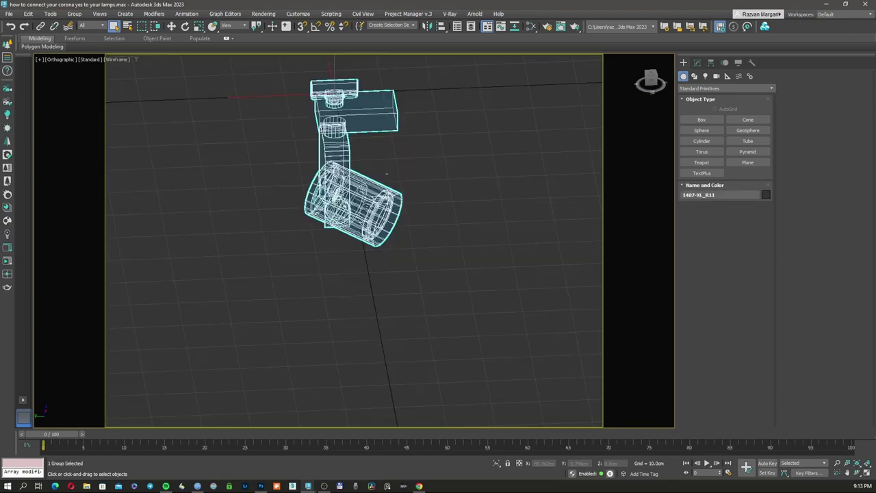
{"action": "key", "text": "shift+f"}
{"action": "mouse_move", "coordinate": [372, 192]}
{"action": "middle_mouse_down"}
{"action": "mouse_move", "coordinate": [377, 269]}
{"action": "mouse_move", "coordinate": [422, 229]}
{"action": "middle_mouse_up"}
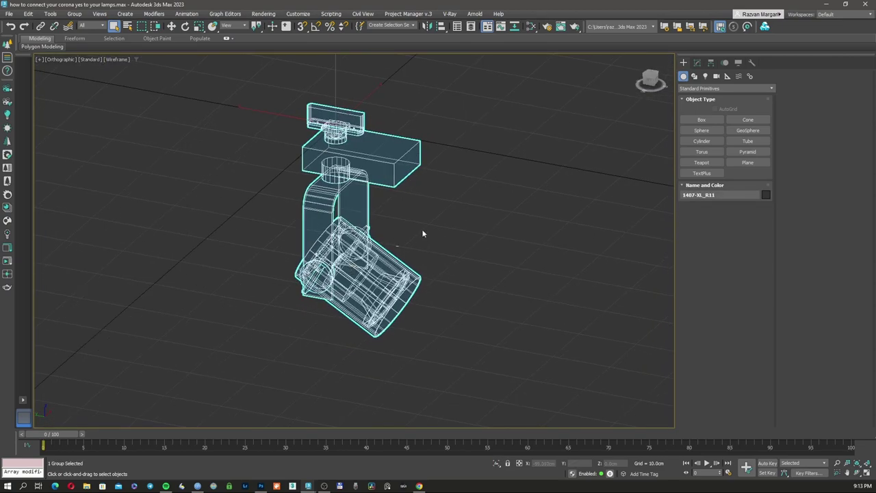
Ungroup the 1407-XL_R11 spotlight into its separate parts in shaded display
{"action": "left_click", "coordinate": [422, 229]}
{"action": "key", "text": "F3"}
{"action": "scroll", "coordinate": [391, 201], "scroll_direction": "up", "scroll_amount": 3}
{"action": "left_click", "coordinate": [359, 269]}
{"action": "scroll", "coordinate": [361, 268], "scroll_direction": "down", "scroll_amount": 2}
{"action": "key", "text": "F3"}
{"action": "mouse_move", "coordinate": [344, 282]}
{"action": "middle_mouse_down"}
{"action": "mouse_move", "coordinate": [346, 254]}
{"action": "mouse_move", "coordinate": [322, 250]}
{"action": "mouse_move", "coordinate": [337, 235]}
{"action": "mouse_move", "coordinate": [317, 236]}
{"action": "middle_mouse_up"}
{"action": "key", "text": "F3"}
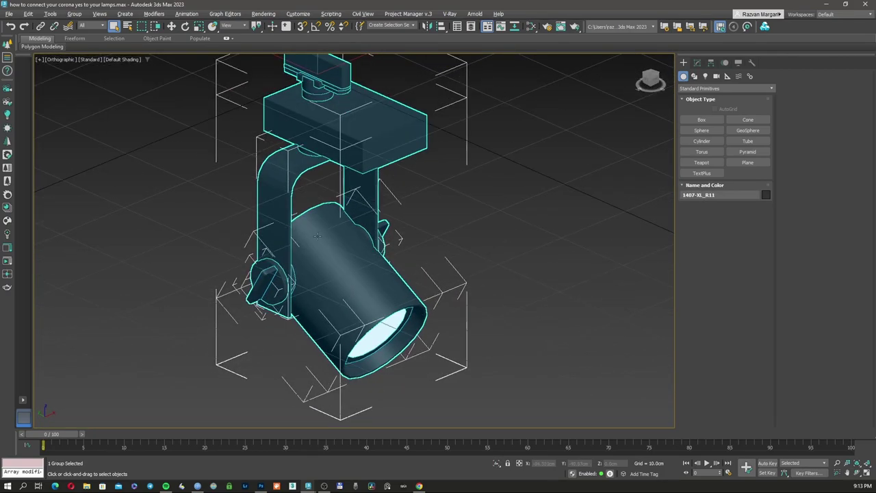
{"action": "left_click", "coordinate": [74, 15]}
{"action": "left_click", "coordinate": [77, 38]}
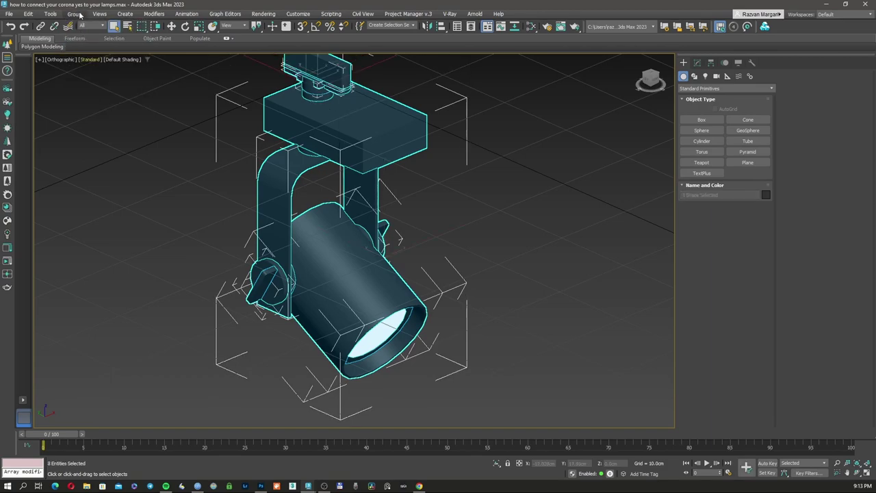
Select the rectangular Alimentatore box above the bracket to check it as a separate part, and clear the selection
{"action": "left_click", "coordinate": [341, 162]}
{"action": "key", "text": "F3"}
{"action": "scroll", "coordinate": [346, 196], "scroll_direction": "down", "scroll_amount": 2}
{"action": "mouse_move", "coordinate": [341, 161]}
{"action": "middle_mouse_down"}
{"action": "mouse_move", "coordinate": [343, 191]}
{"action": "mouse_move", "coordinate": [351, 162]}
{"action": "middle_mouse_up"}
{"action": "middle_click_drag", "start_coordinate": [351, 163], "coordinate": [358, 158], "text": "alt"}
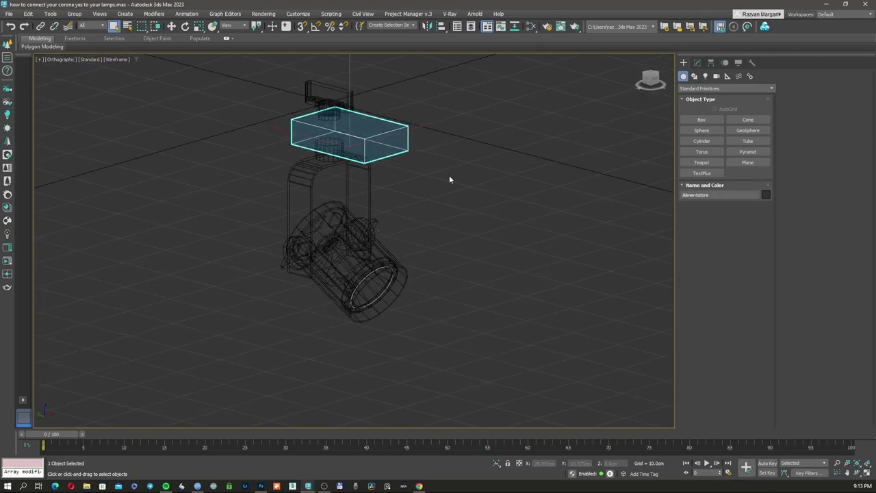
{"action": "left_click", "coordinate": [435, 176]}
Isolate the Faretto spotlight head group and activate the Move tool with shaded display
{"action": "left_click", "coordinate": [368, 241]}
{"action": "scroll", "coordinate": [368, 241], "scroll_direction": "up", "scroll_amount": 3}
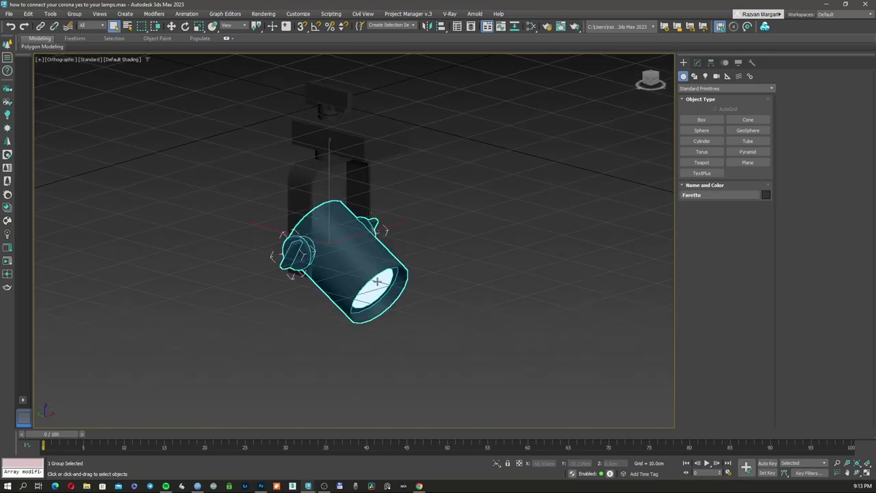
{"action": "key", "text": "alt+q"}
{"action": "scroll", "coordinate": [379, 287], "scroll_direction": "down", "scroll_amount": 2}
{"action": "key", "text": "F3"}
{"action": "mouse_move", "coordinate": [380, 286]}
{"action": "middle_mouse_down", "text": "alt"}
{"action": "mouse_move", "coordinate": [356, 257]}
{"action": "mouse_move", "coordinate": [329, 280]}
{"action": "middle_mouse_up", "text": "alt"}
{"action": "key", "text": "F3"}
{"action": "key", "text": "w"}
{"action": "key", "text": "F3"}
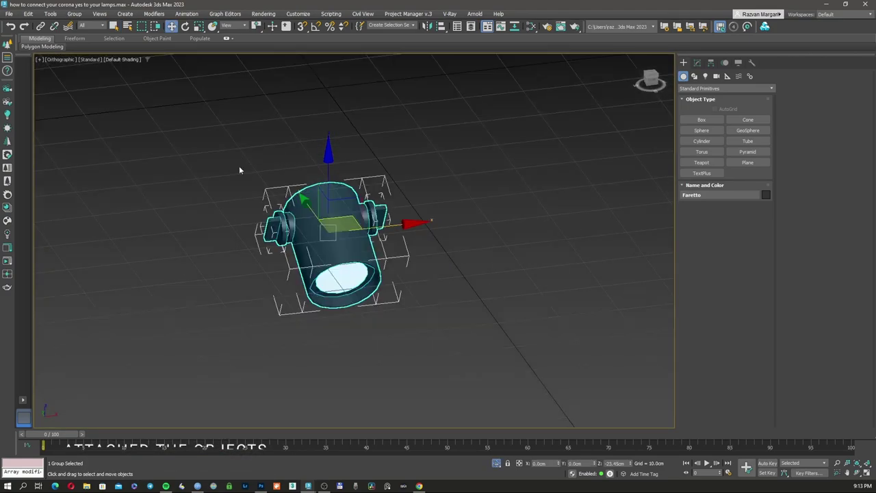
Ungroup the isolated Faretto spotlight head into its separate objects
{"action": "left_click", "coordinate": [77, 14]}
{"action": "left_click", "coordinate": [83, 38]}
{"action": "left_click", "coordinate": [75, 14]}
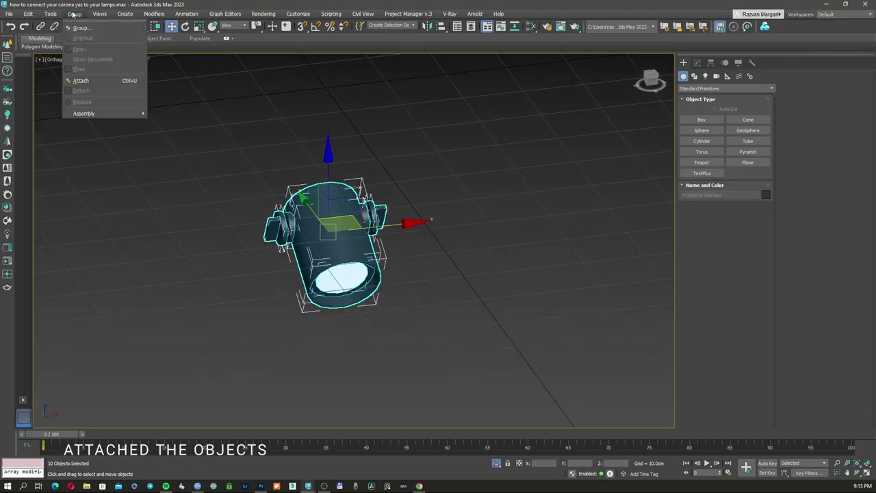
Select the inner faretto body around the lens and collapse its whole modifier stack into an Editable Poly
{"action": "left_click", "coordinate": [358, 247]}
{"action": "scroll", "coordinate": [358, 247], "scroll_direction": "up", "scroll_amount": 3}
{"action": "middle_click_drag", "start_coordinate": [358, 247], "coordinate": [397, 234], "text": "alt"}
{"action": "left_click", "coordinate": [389, 245]}
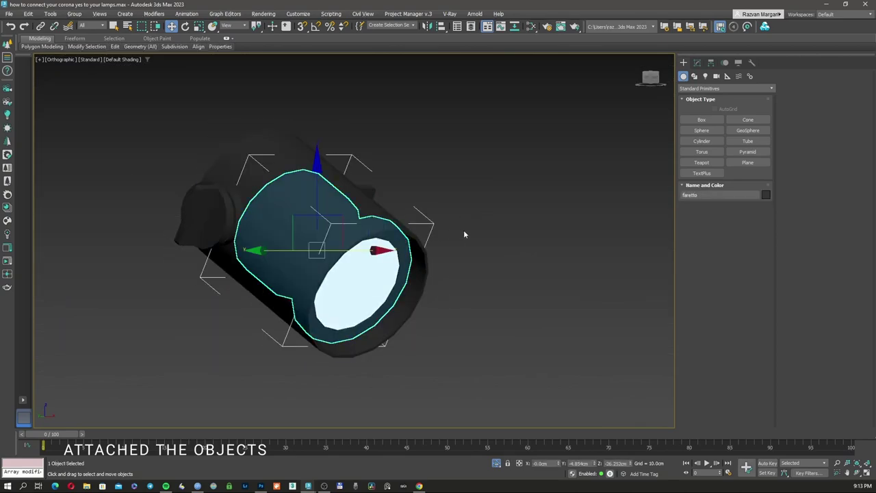
{"action": "key", "text": "F3"}
{"action": "key", "text": "F3"}
{"action": "left_click", "coordinate": [697, 62]}
{"action": "left_click", "coordinate": [705, 130]}
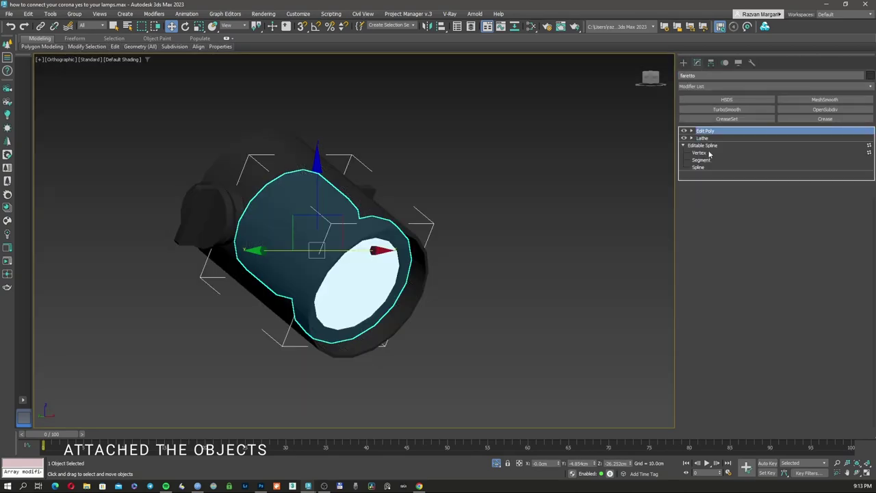
{"action": "right_click", "coordinate": [710, 126]}
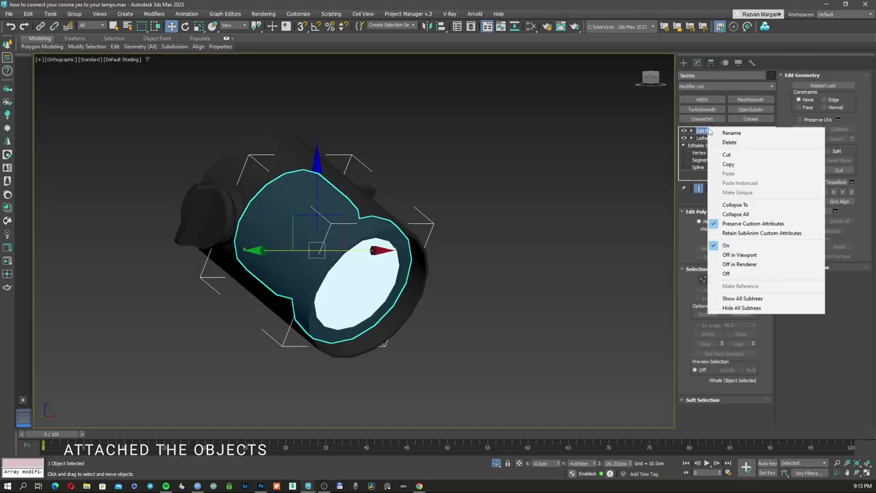
{"action": "left_click", "coordinate": [736, 213]}
{"action": "key", "text": "Return"}
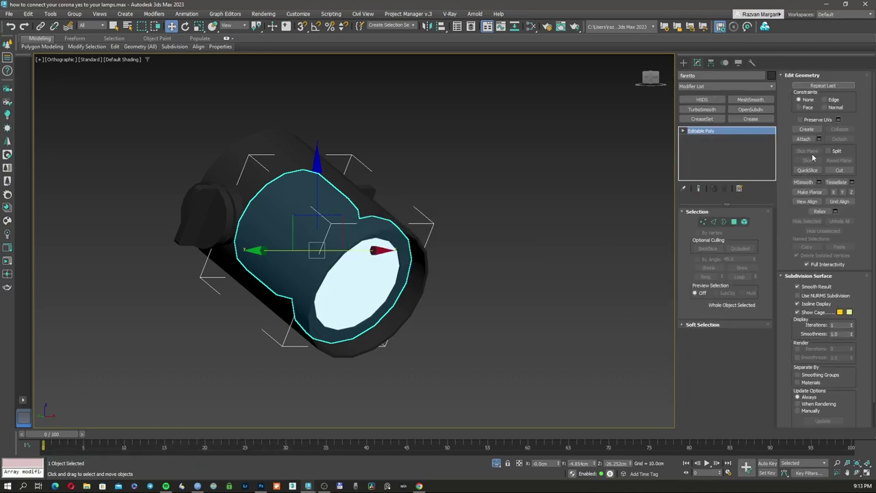
Attach the outer housing, side pivots and remaining inner parts of the spotlight head to the faretto Editable Poly
{"action": "left_click", "coordinate": [804, 139]}
{"action": "left_click", "coordinate": [432, 273]}
{"action": "left_click", "coordinate": [372, 193]}
{"action": "key", "text": "F3"}
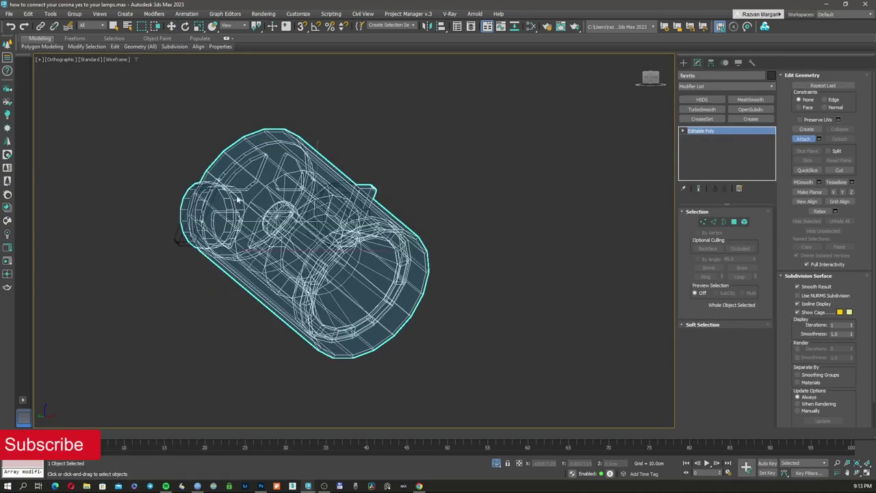
{"action": "left_click", "coordinate": [212, 201]}
{"action": "key", "text": "F3"}
{"action": "mouse_move", "coordinate": [230, 222]}
{"action": "middle_mouse_down", "text": "alt"}
{"action": "mouse_move", "coordinate": [272, 249]}
{"action": "mouse_move", "coordinate": [301, 236]}
{"action": "middle_mouse_up", "text": "alt"}
{"action": "key", "text": "F3"}
{"action": "scroll", "coordinate": [301, 236], "scroll_direction": "up", "scroll_amount": 2}
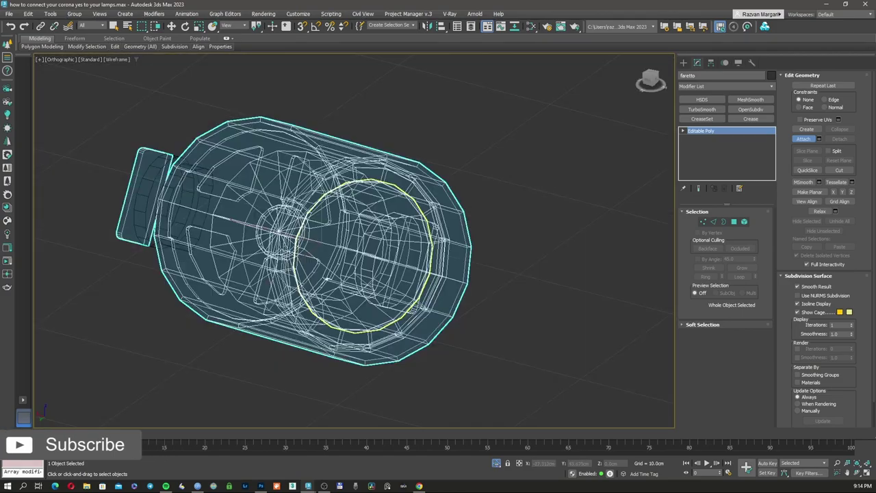
{"action": "left_click", "coordinate": [303, 232]}
{"action": "left_click", "coordinate": [171, 200]}
{"action": "middle_click_drag", "start_coordinate": [171, 200], "coordinate": [312, 263], "text": "alt"}
{"action": "key", "text": "F3"}
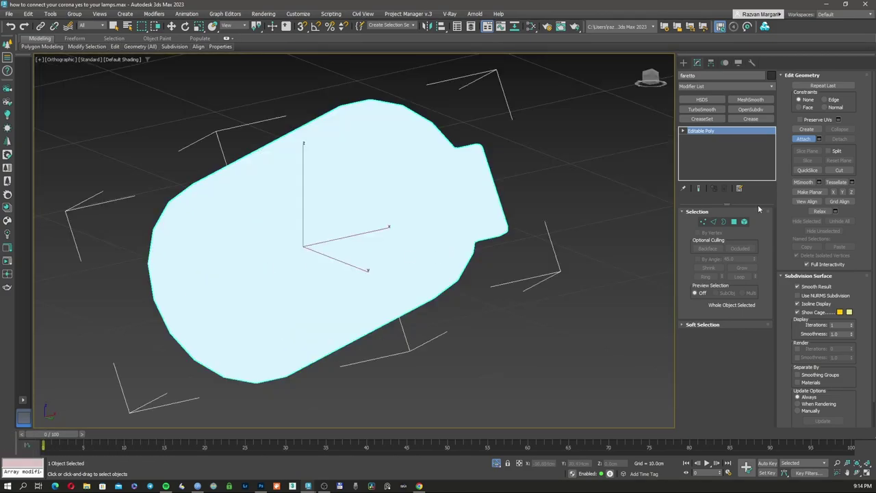
Select the round lens polygon at the front of the spotlight head and set its material ID to 1
{"action": "key", "text": "F3"}
{"action": "key", "text": "w"}
{"action": "left_click", "coordinate": [734, 221]}
{"action": "left_click", "coordinate": [307, 278]}
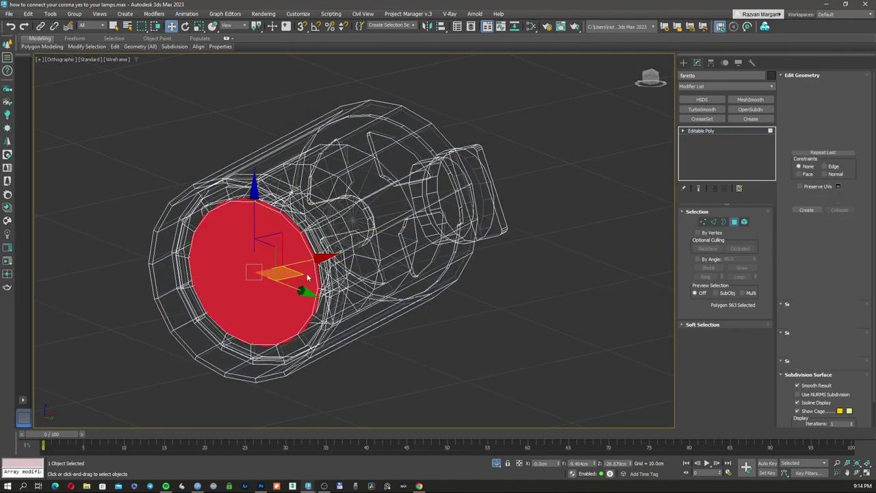
{"action": "key", "text": "F3"}
{"action": "mouse_move", "coordinate": [385, 247]}
{"action": "middle_mouse_down", "text": "alt"}
{"action": "mouse_move", "coordinate": [359, 256]}
{"action": "mouse_move", "coordinate": [368, 266]}
{"action": "middle_mouse_up", "text": "alt"}
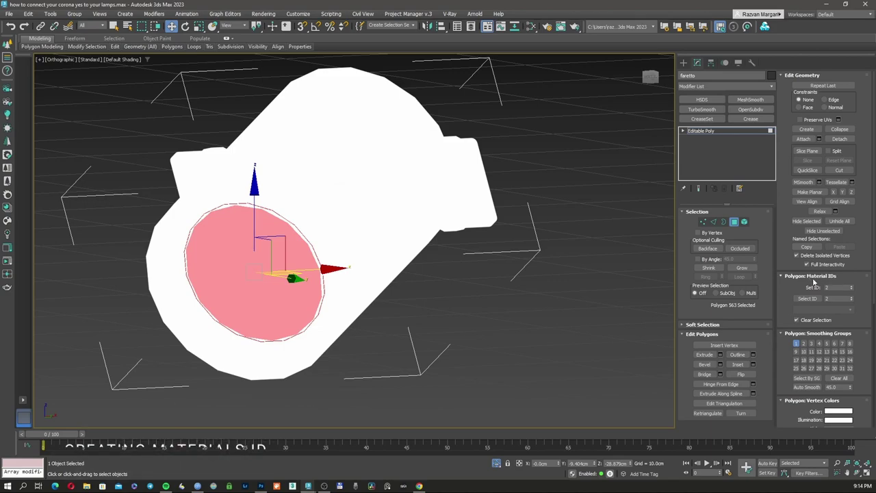
{"action": "double_click", "coordinate": [835, 287]}
{"action": "type", "text": "1"}
{"action": "key", "text": "Return"}
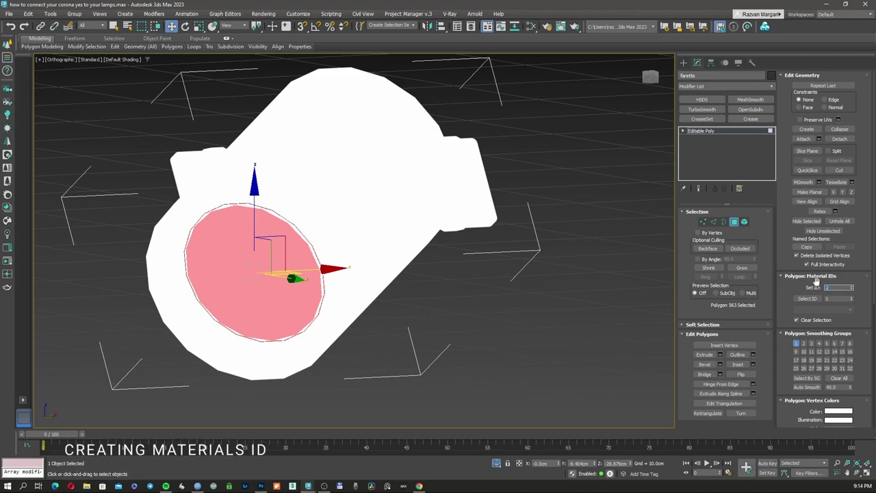
Invert the polygon selection to cover the rest of the spotlight head and set its material ID to 2
{"action": "middle_click_drag", "start_coordinate": [383, 255], "coordinate": [386, 258]}
{"action": "key", "text": "ctrl+i"}
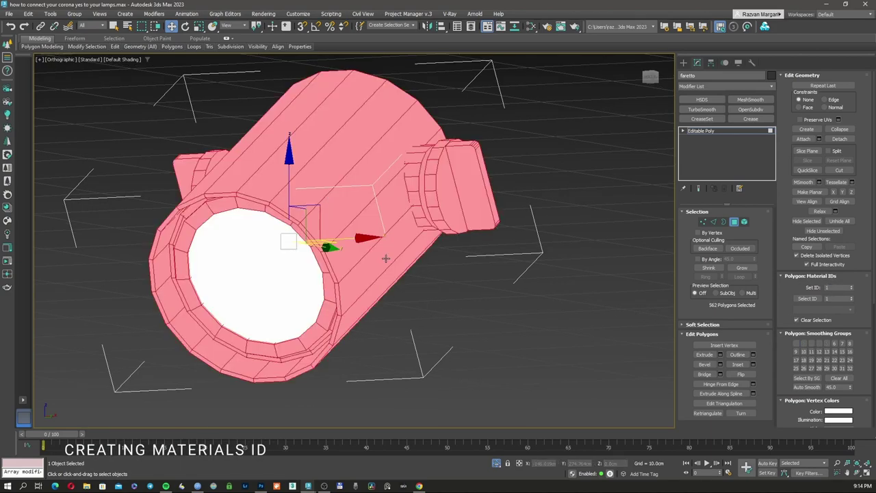
{"action": "left_click", "coordinate": [836, 286]}
{"action": "type", "text": "2"}
{"action": "key", "text": "Return"}
Open the Slate Material Editor maximized and spread apart the existing CoronaLegacyMtl and Corona light material nodes
{"action": "key", "text": "m"}
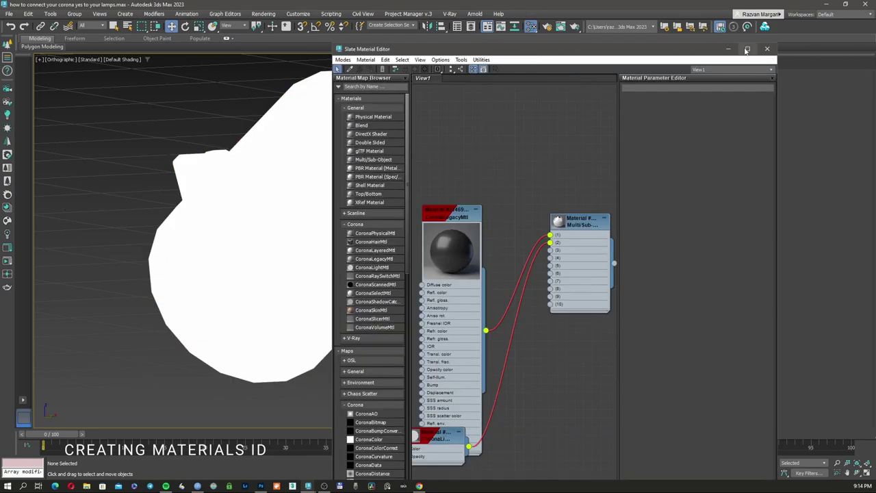
{"action": "left_click", "coordinate": [747, 49]}
{"action": "middle_click_drag", "start_coordinate": [412, 175], "coordinate": [517, 264]}
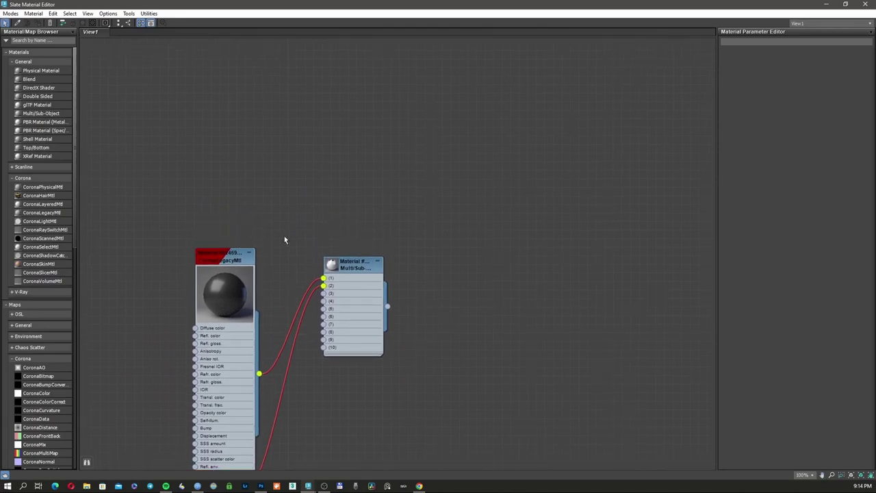
{"action": "left_click_drag", "start_coordinate": [232, 253], "coordinate": [223, 159]}
{"action": "middle_click_drag", "start_coordinate": [300, 248], "coordinate": [304, 145]}
{"action": "left_click_drag", "start_coordinate": [214, 377], "coordinate": [212, 393]}
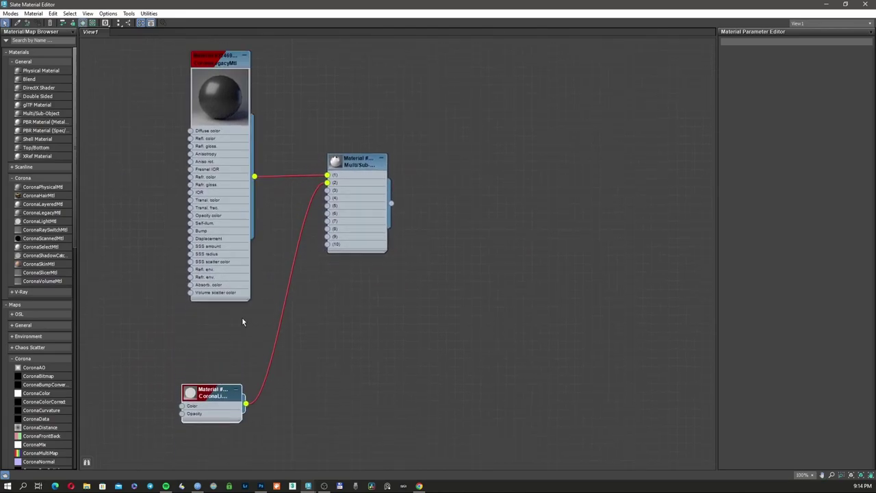
{"action": "middle_click_drag", "start_coordinate": [285, 162], "coordinate": [197, 343]}
Add a new Multi/Sub-Object material and connect a new CoronaPhysicalMtl to its slot 1
{"action": "left_click", "coordinate": [289, 220]}
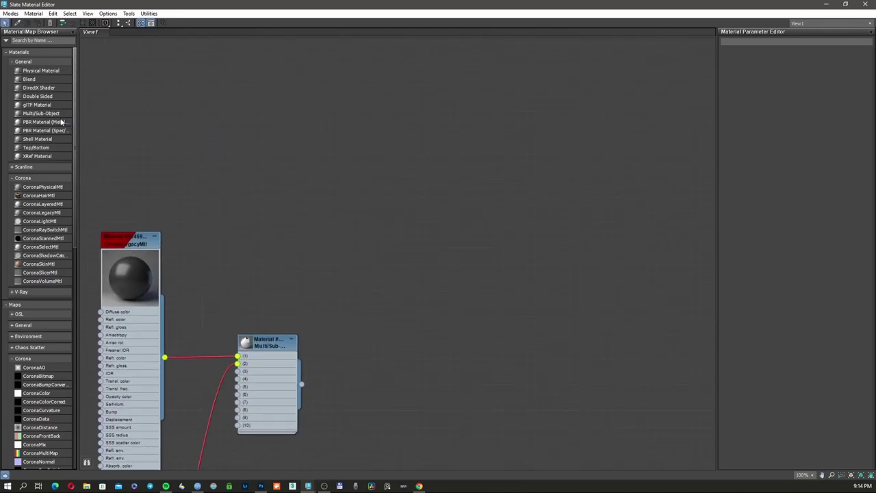
{"action": "left_click", "coordinate": [441, 159]}
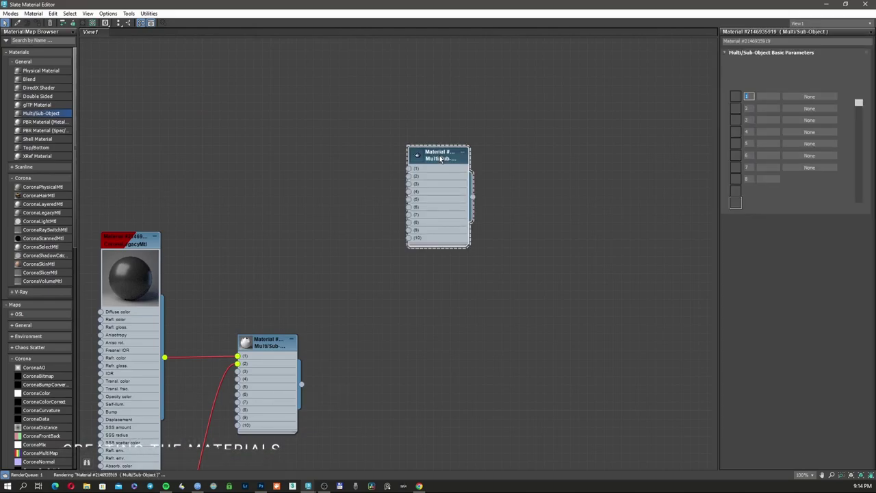
{"action": "middle_click_drag", "start_coordinate": [269, 178], "coordinate": [305, 190]}
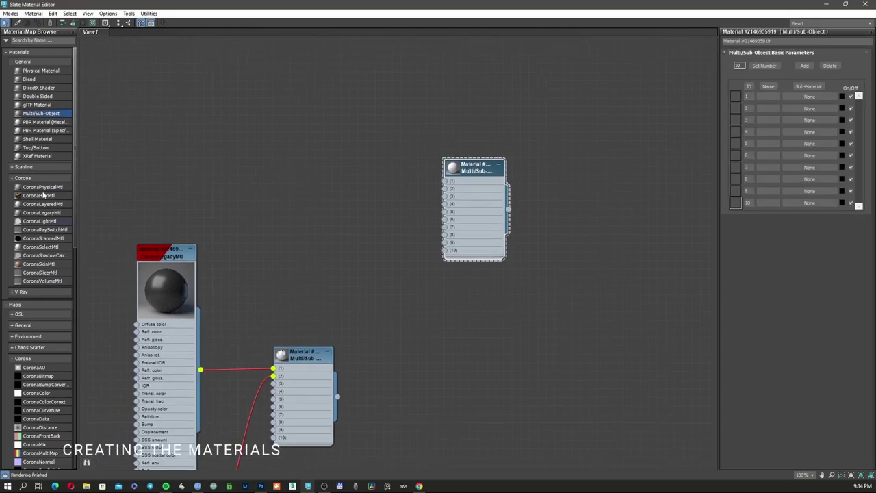
{"action": "left_click_drag", "start_coordinate": [43, 187], "coordinate": [351, 120]}
{"action": "left_click", "coordinate": [328, 133]}
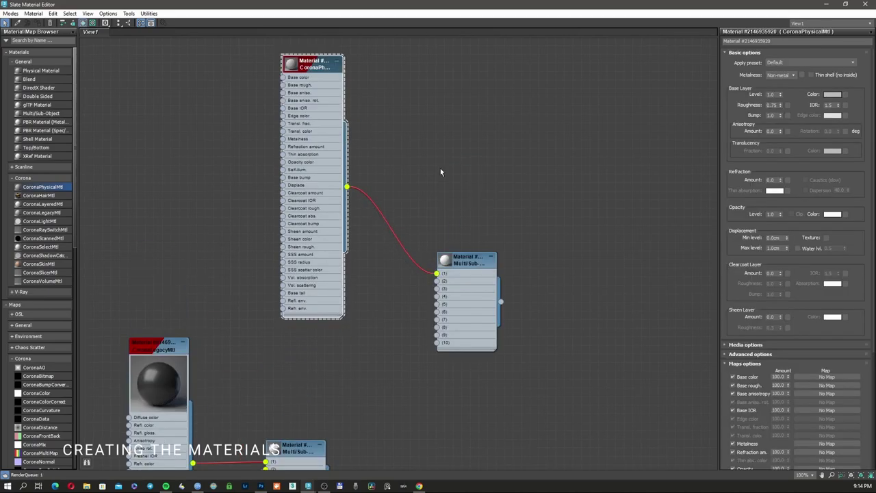
Set the CoronaPhysicalMtl's base color value to 5 and roughness to 0.3, and enlarge its node preview
{"action": "left_click", "coordinate": [308, 67]}
{"action": "left_click", "coordinate": [833, 95]}
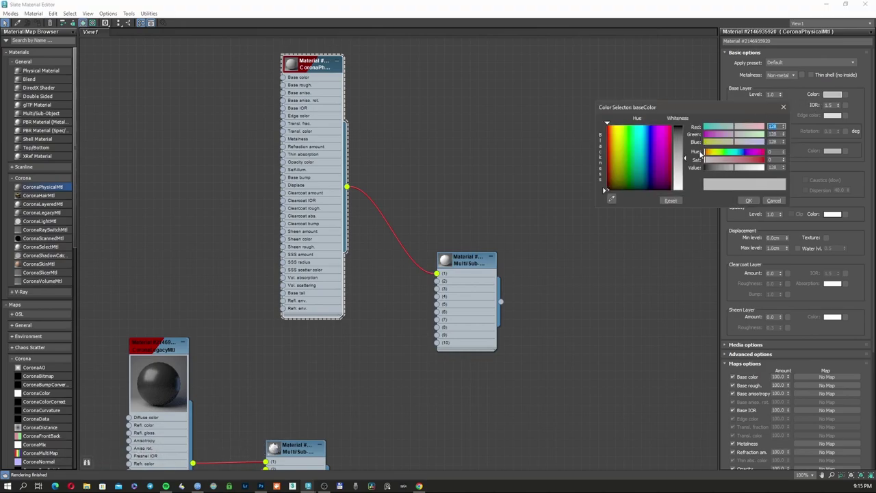
{"action": "double_click", "coordinate": [773, 167]}
{"action": "type", "text": "5"}
{"action": "key", "text": "Return"}
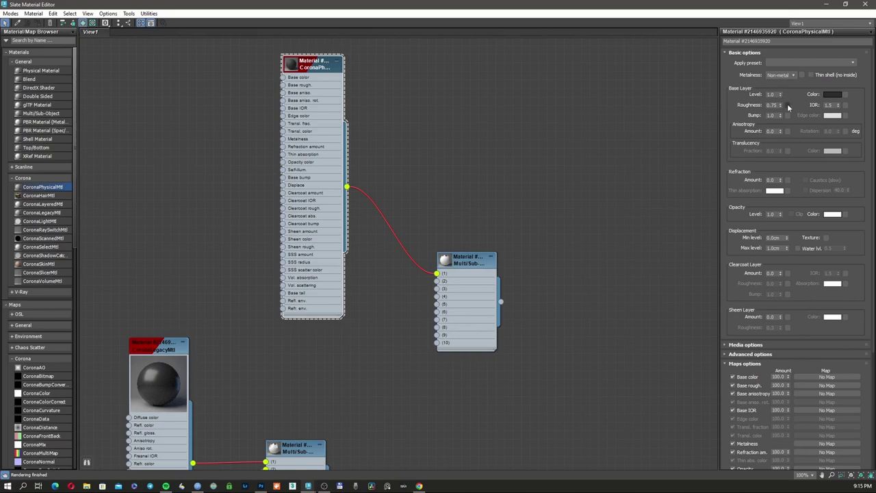
{"action": "double_click", "coordinate": [775, 105]}
{"action": "double_click", "coordinate": [291, 64]}
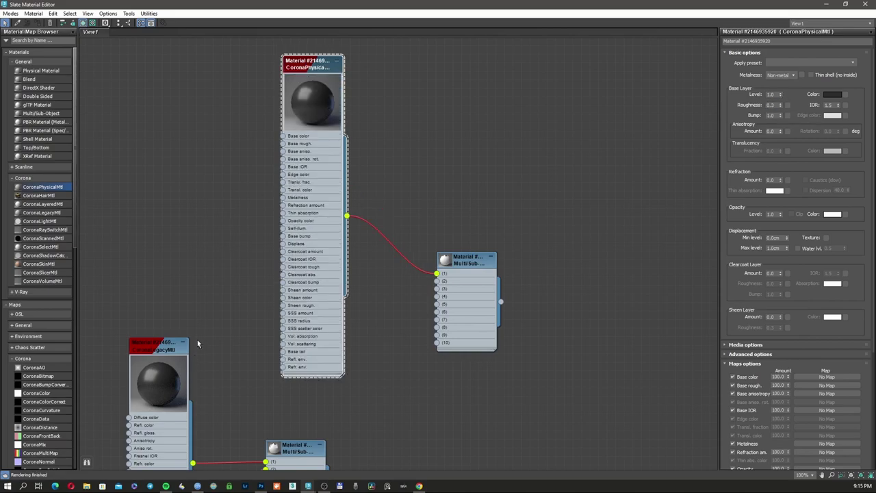
Add a CoronaLightMtl and connect it to slot 2 of the new Multi/Sub-Object material
{"action": "middle_click_drag", "start_coordinate": [273, 296], "coordinate": [299, 297]}
{"action": "scroll", "coordinate": [341, 329], "scroll_direction": "down", "scroll_amount": 2}
{"action": "left_click_drag", "start_coordinate": [461, 277], "coordinate": [474, 283]}
{"action": "left_click_drag", "start_coordinate": [342, 126], "coordinate": [349, 79]}
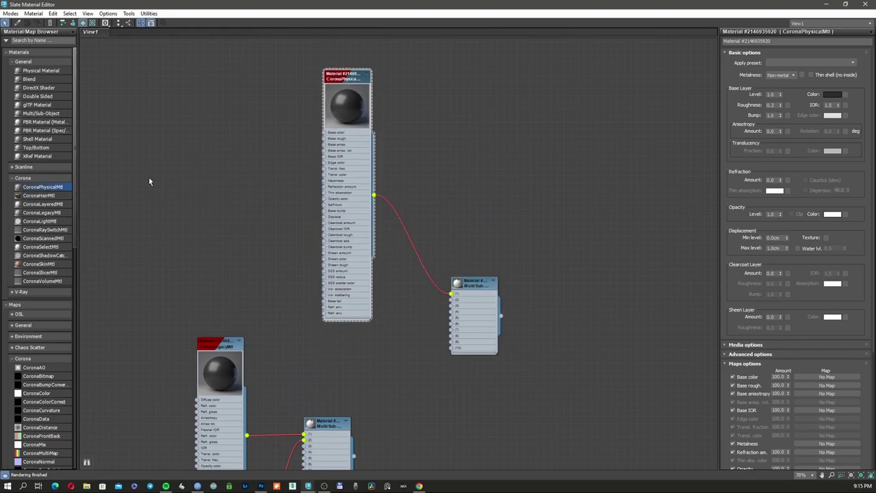
{"action": "left_click_drag", "start_coordinate": [38, 222], "coordinate": [249, 253]}
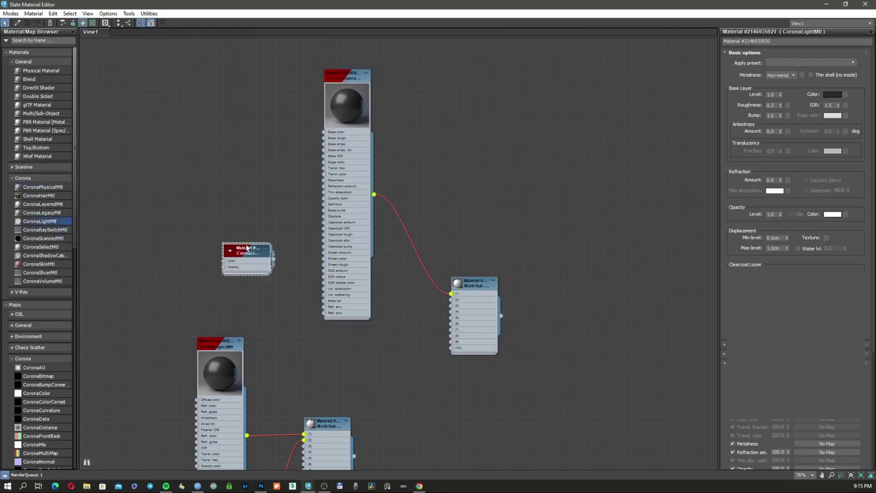
{"action": "middle_click_drag", "start_coordinate": [273, 259], "coordinate": [290, 237]}
{"action": "left_click_drag", "start_coordinate": [290, 237], "coordinate": [468, 272]}
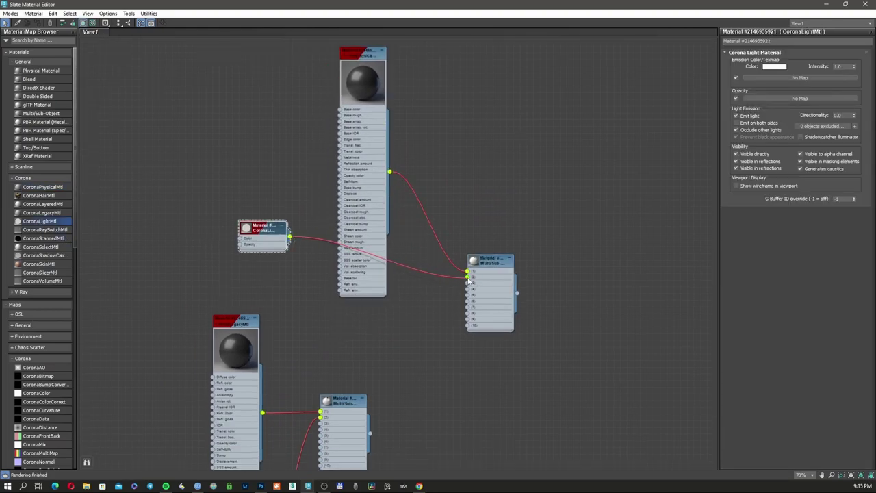
{"action": "double_click", "coordinate": [487, 265]}
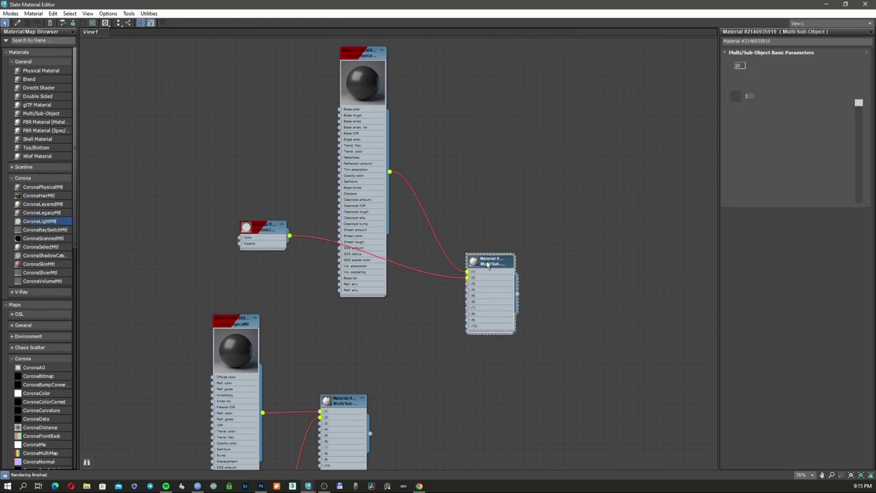
Add a CoronaColor map and connect it to the new CoronaLightMtl's Color input
{"action": "middle_click_drag", "start_coordinate": [158, 240], "coordinate": [223, 237]}
{"action": "scroll", "coordinate": [43, 368], "scroll_direction": "down", "scroll_amount": 3}
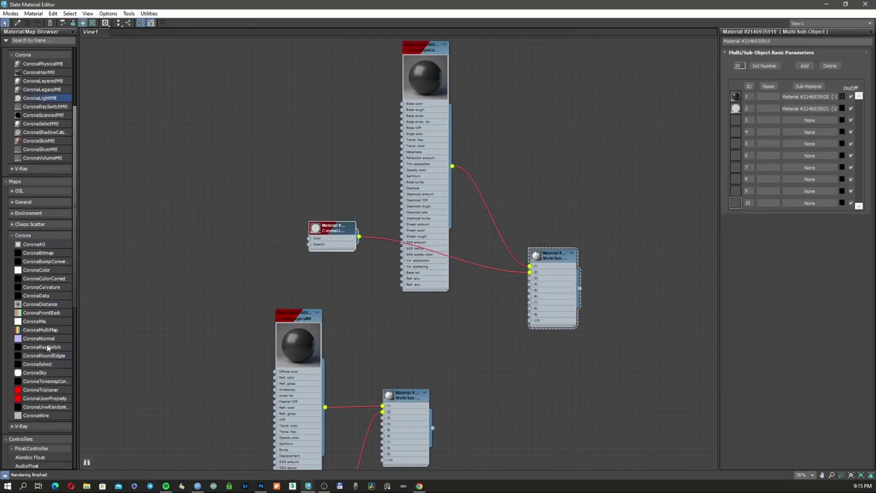
{"action": "left_click_drag", "start_coordinate": [51, 280], "coordinate": [222, 228]}
{"action": "key", "text": "Delete"}
{"action": "left_click", "coordinate": [43, 272]}
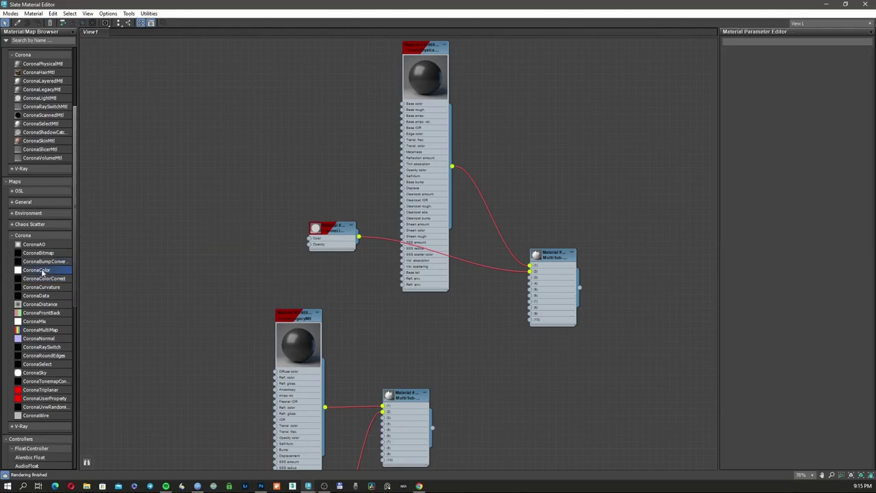
{"action": "left_click_drag", "start_coordinate": [232, 230], "coordinate": [316, 243]}
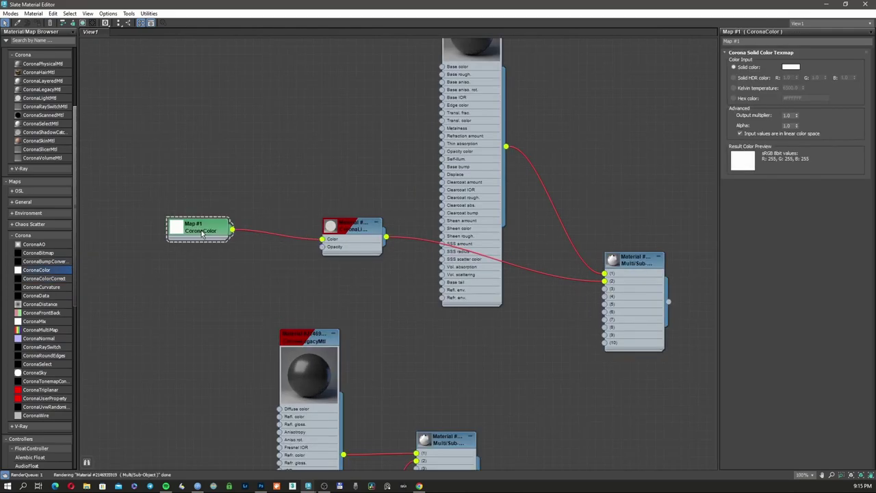
Set the CoronaColor map to a Kelvin temperature of 4600 and the CoronaLightMtl's intensity to 20
{"action": "left_click", "coordinate": [734, 88]}
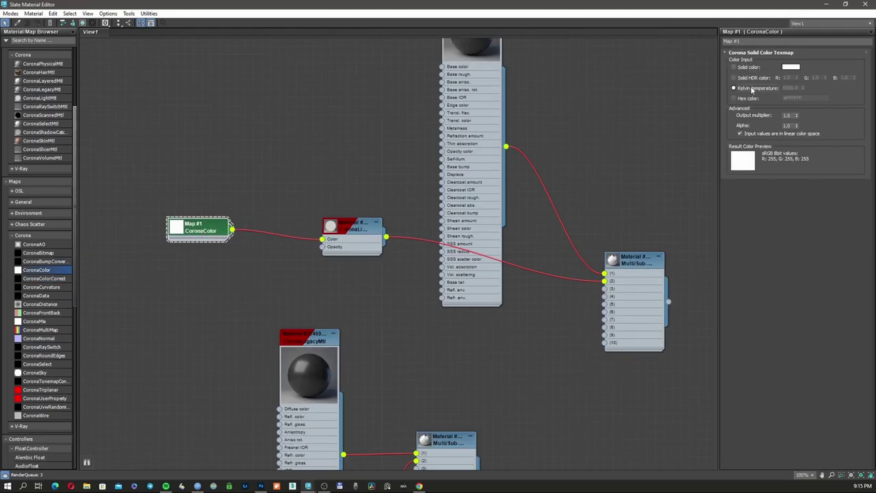
{"action": "double_click", "coordinate": [794, 88]}
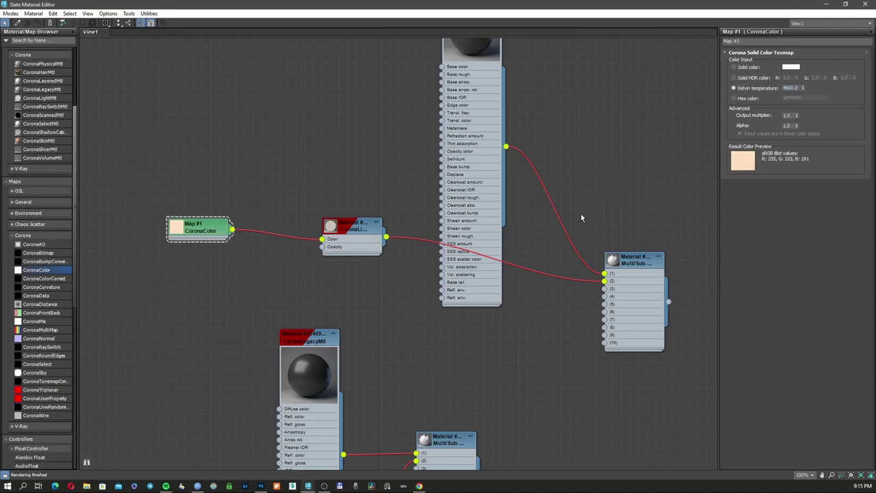
{"action": "left_click_drag", "start_coordinate": [350, 226], "coordinate": [341, 226]}
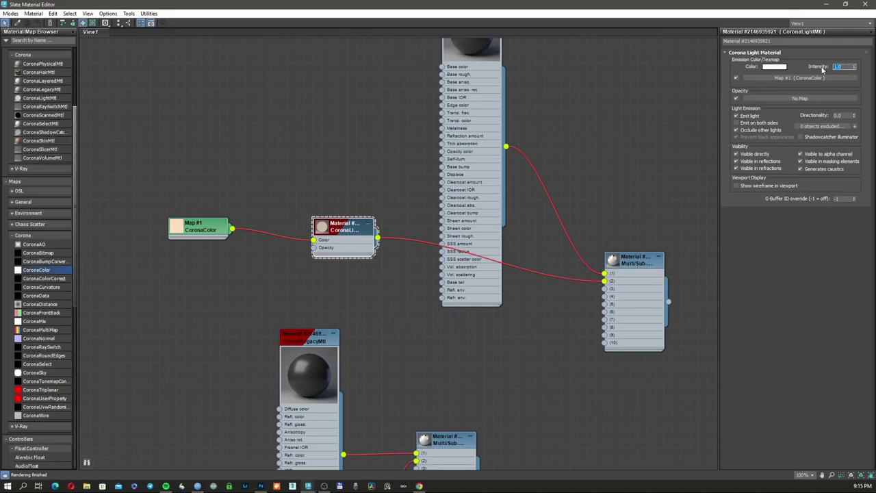
{"action": "key", "text": "Return"}
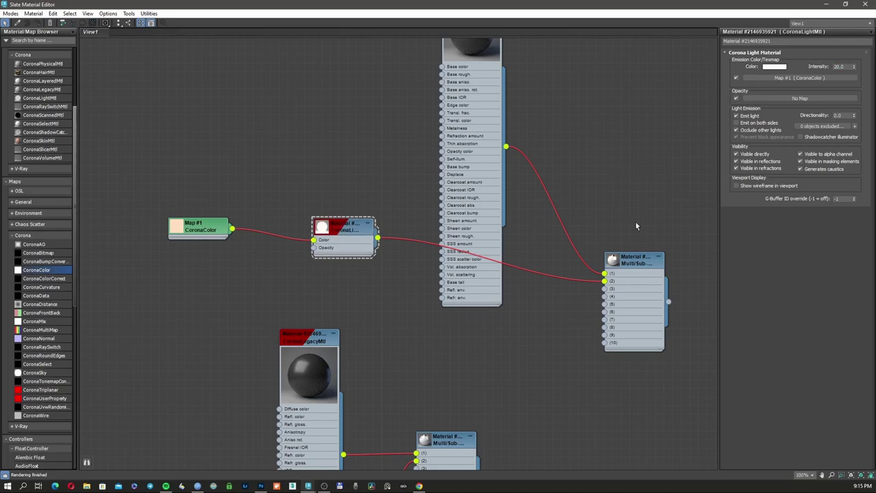
Restore the Slate Material Editor to a smaller window beside the viewport with the new Multi/Sub-Object node in view
{"action": "left_click_drag", "start_coordinate": [637, 255], "coordinate": [637, 264]}
{"action": "left_click_drag", "start_coordinate": [565, 4], "coordinate": [661, 50]}
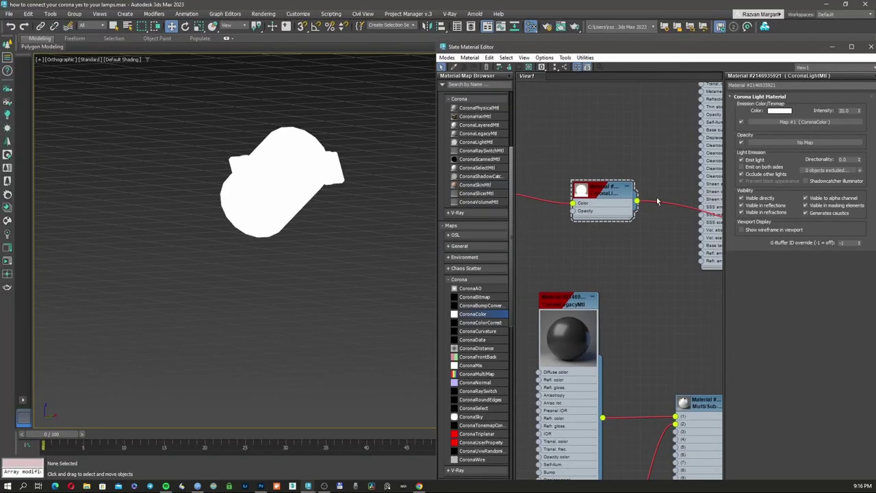
{"action": "scroll", "coordinate": [659, 199], "scroll_direction": "down", "scroll_amount": 3}
{"action": "middle_click_drag", "start_coordinate": [659, 199], "coordinate": [582, 217]}
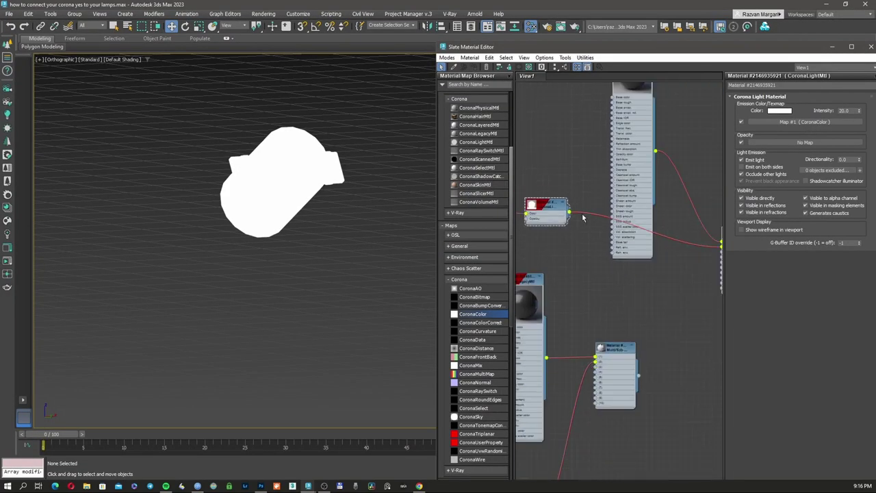
{"action": "middle_click_drag", "start_coordinate": [688, 214], "coordinate": [560, 215]}
{"action": "scroll", "coordinate": [607, 200], "scroll_direction": "up", "scroll_amount": 3}
Swap the new Multi/Sub-Object inputs on the spotlight head's material: CoronaPhysicalMtl into slot 2 and CoronaLightMtl into slot 1
{"action": "left_click", "coordinate": [287, 180]}
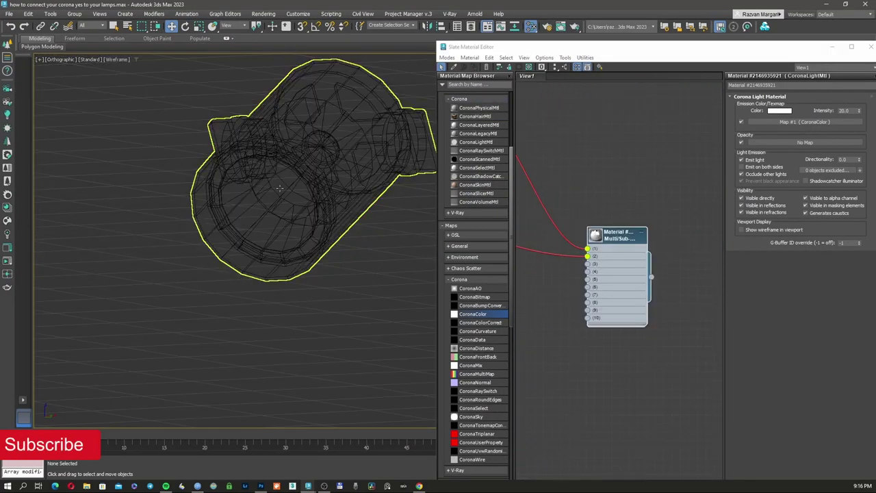
{"action": "scroll", "coordinate": [279, 187], "scroll_direction": "up", "scroll_amount": 3}
{"action": "key", "text": "F3"}
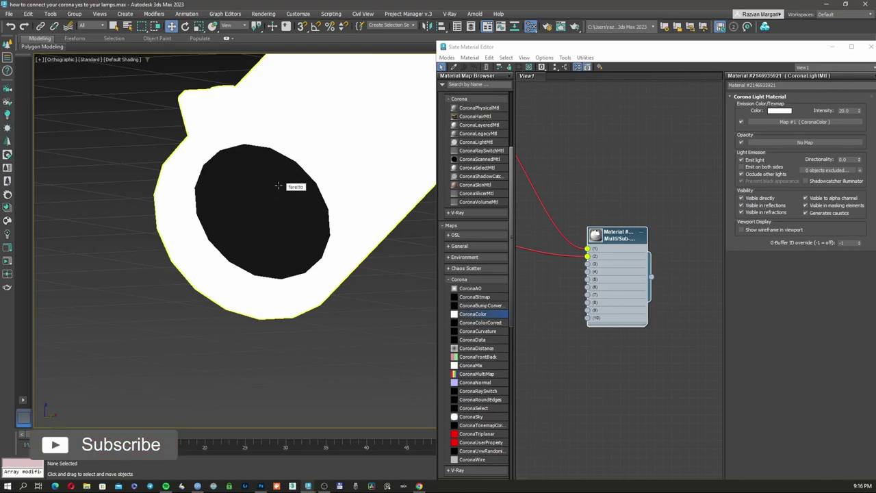
{"action": "left_click", "coordinate": [288, 181]}
{"action": "middle_click_drag", "start_coordinate": [610, 189], "coordinate": [699, 200]}
{"action": "scroll", "coordinate": [659, 205], "scroll_direction": "down", "scroll_amount": 3}
{"action": "middle_click_drag", "start_coordinate": [658, 206], "coordinate": [635, 209]}
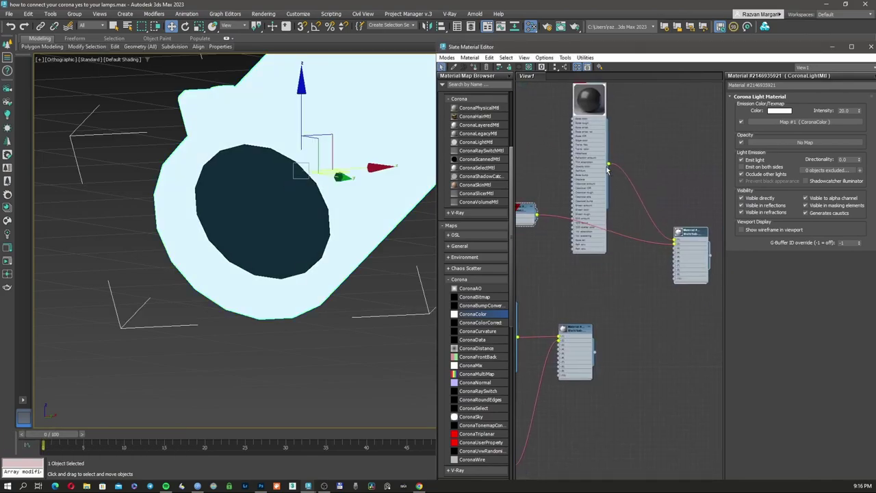
{"action": "left_click_drag", "start_coordinate": [607, 170], "coordinate": [676, 244]}
{"action": "left_click_drag", "start_coordinate": [538, 215], "coordinate": [660, 227]}
{"action": "left_click_drag", "start_coordinate": [536, 216], "coordinate": [675, 239]}
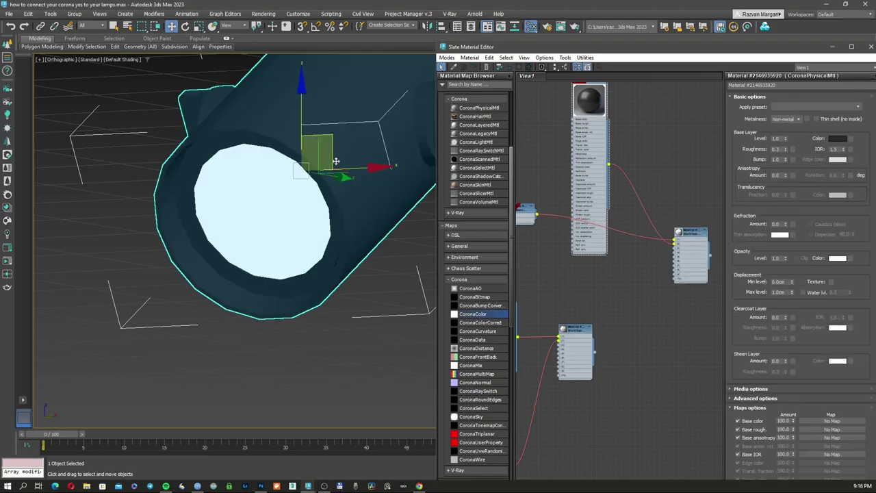
{"action": "key", "text": "j"}
{"action": "scroll", "coordinate": [280, 211], "scroll_direction": "down", "scroll_amount": 3}
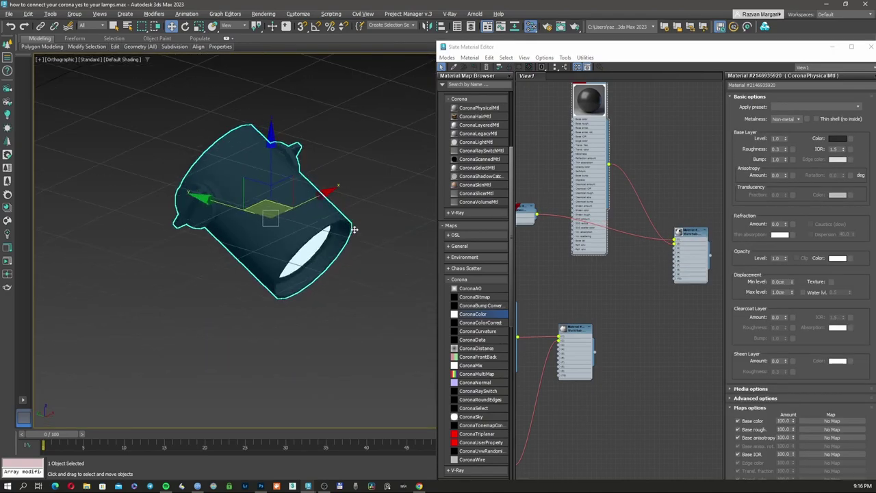
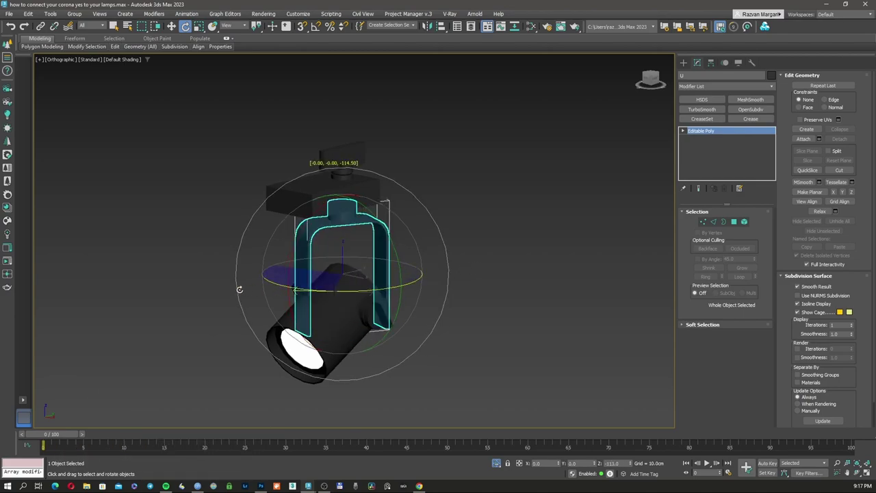
Undo the U bracket's last rotation and add an Edit Poly modifier to the Alimentatore box
{"action": "key", "text": "ctrl+z"}
{"action": "left_click", "coordinate": [315, 191]}
{"action": "key", "text": "F3"}
{"action": "key", "text": "F3"}
{"action": "right_click", "coordinate": [315, 191]}
{"action": "left_click", "coordinate": [324, 198]}
{"action": "left_click", "coordinate": [476, 169]}
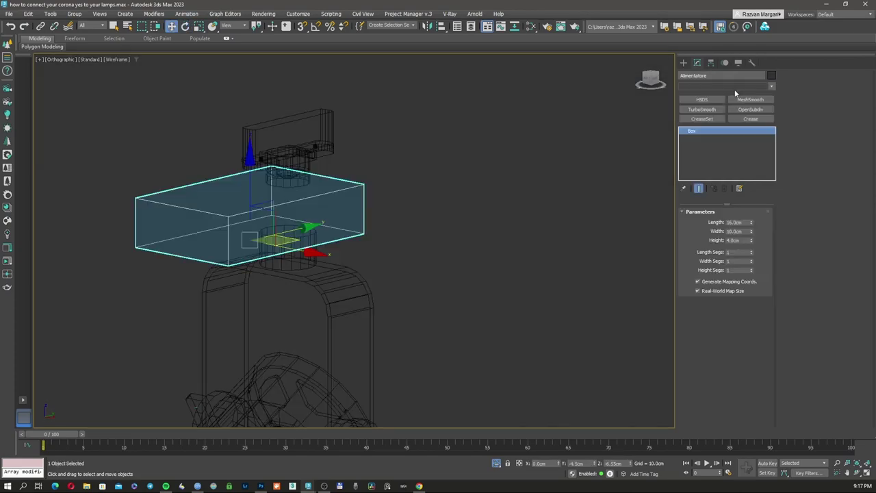
{"action": "left_click", "coordinate": [736, 92]}
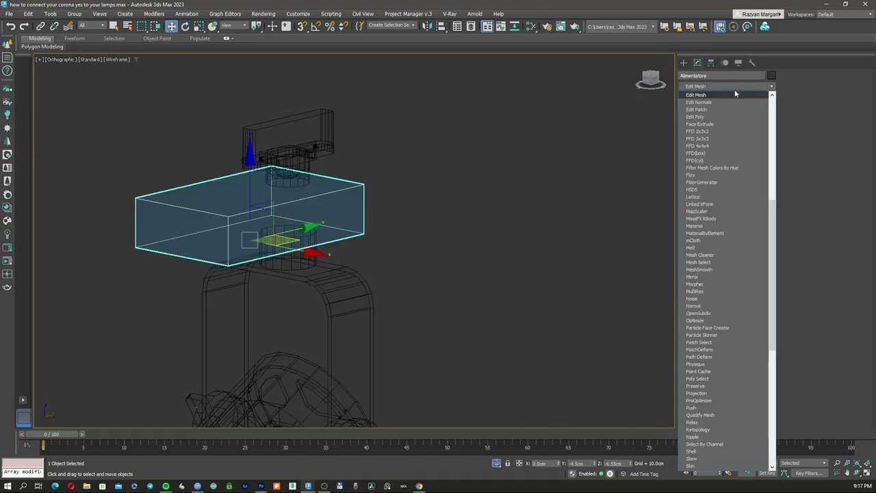
{"action": "left_click", "coordinate": [721, 116]}
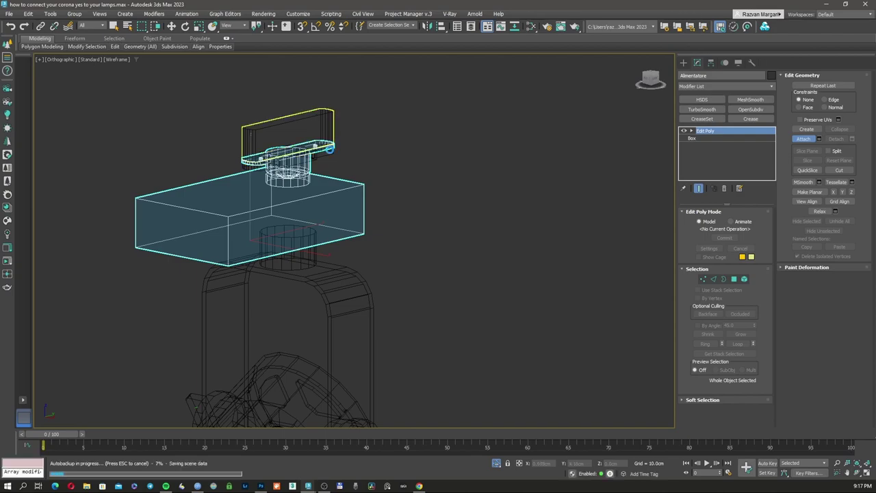
Attach the track adapter parts above the Alimentatore box to it and end the Attach operation
{"action": "left_click", "coordinate": [317, 155]}
{"action": "scroll", "coordinate": [327, 160], "scroll_direction": "up", "scroll_amount": 3}
{"action": "scroll", "coordinate": [310, 169], "scroll_direction": "up", "scroll_amount": 3}
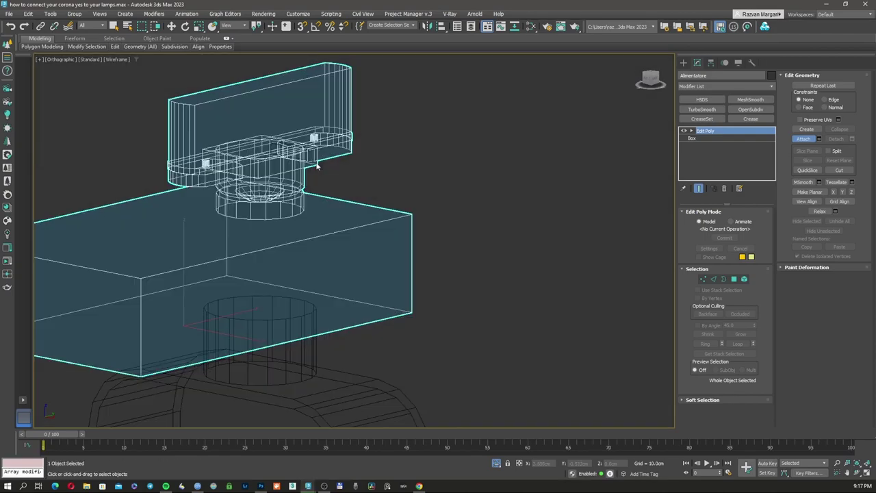
{"action": "scroll", "coordinate": [310, 169], "scroll_direction": "down", "scroll_amount": 6}
{"action": "left_click", "coordinate": [802, 140]}
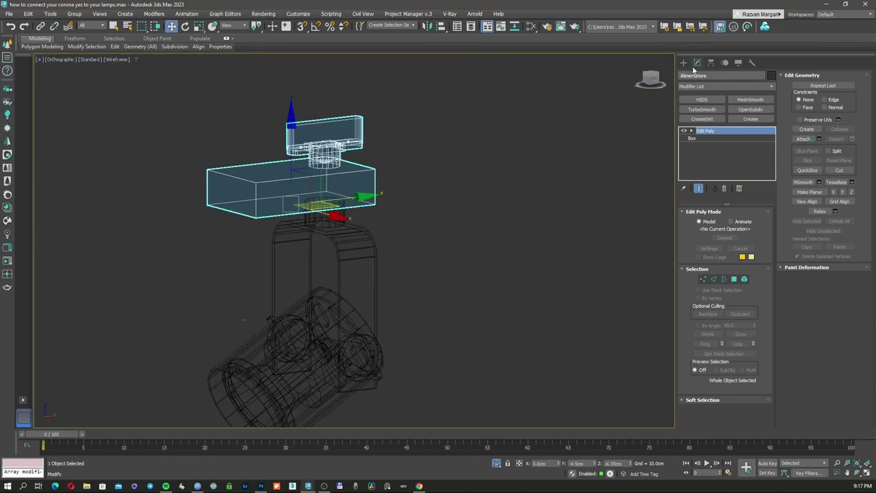
Select the faretto head and examine its round side hinge in wireframe and shaded display
{"action": "left_click", "coordinate": [683, 62]}
{"action": "left_click", "coordinate": [387, 290]}
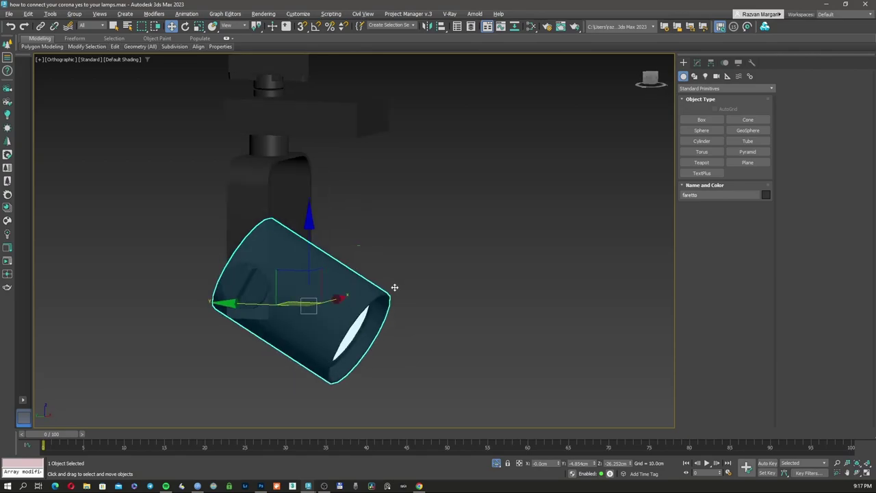
{"action": "key", "text": "F3"}
{"action": "scroll", "coordinate": [280, 292], "scroll_direction": "up", "scroll_amount": 4}
{"action": "scroll", "coordinate": [279, 291], "scroll_direction": "down", "scroll_amount": 4}
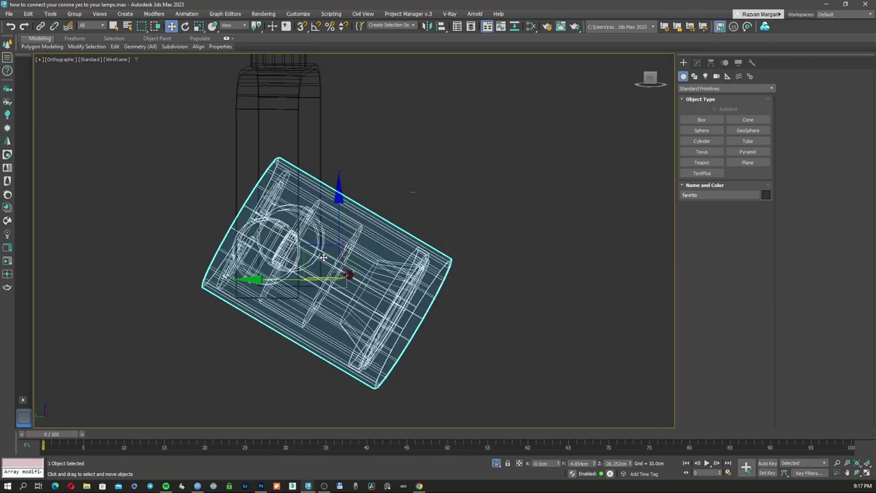
{"action": "left_click_drag", "start_coordinate": [323, 257], "coordinate": [345, 234]}
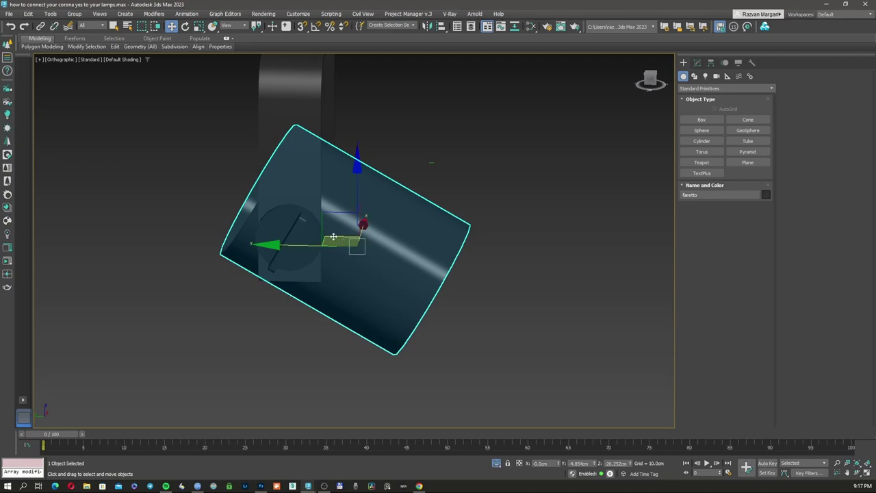
{"action": "key", "text": "F3"}
{"action": "mouse_move", "coordinate": [375, 239]}
{"action": "middle_mouse_down"}
{"action": "mouse_move", "coordinate": [368, 248]}
{"action": "mouse_move", "coordinate": [354, 240]}
{"action": "mouse_move", "coordinate": [349, 253]}
{"action": "mouse_move", "coordinate": [340, 234]}
{"action": "middle_mouse_up"}
Try to rotate the faretto head about its original pivot
{"action": "right_click", "coordinate": [340, 234]}
{"action": "left_click", "coordinate": [357, 246]}
{"action": "key", "text": "F3"}
{"action": "mouse_move", "coordinate": [398, 191]}
{"action": "left_mouse_down"}
{"action": "mouse_move", "coordinate": [413, 215]}
{"action": "mouse_move", "coordinate": [403, 192]}
{"action": "left_mouse_up"}
{"action": "right_click", "coordinate": [403, 191]}
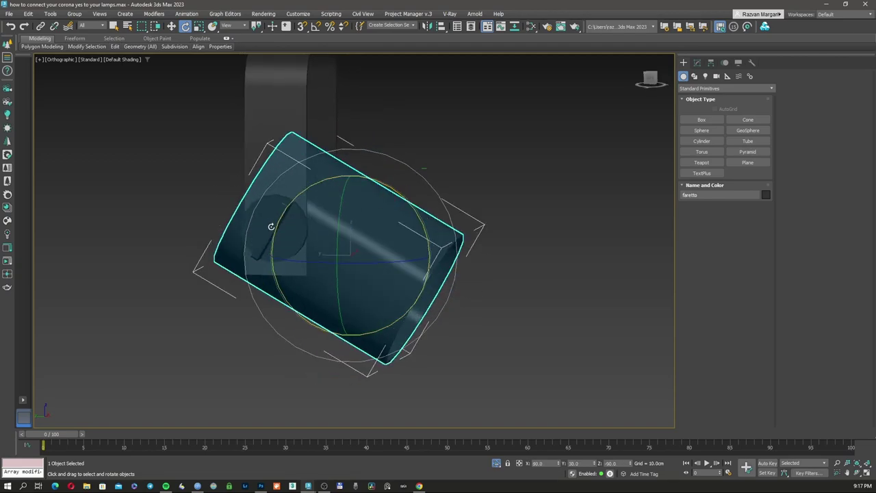
{"action": "right_click", "coordinate": [274, 231]}
{"action": "left_click", "coordinate": [305, 233]}
Start a Line spline in the Left wireframe view with snapping on, using Vertex and Midpoint snaps
{"action": "key", "text": "f"}
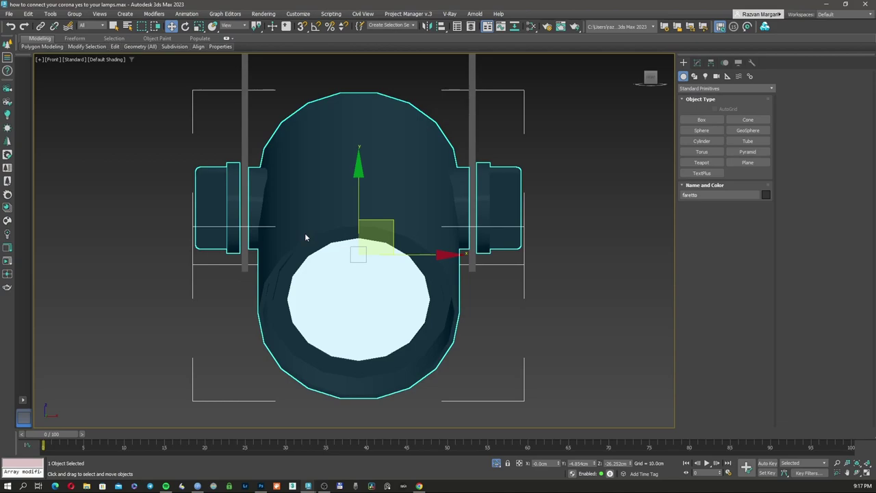
{"action": "key", "text": "l"}
{"action": "key", "text": "F3"}
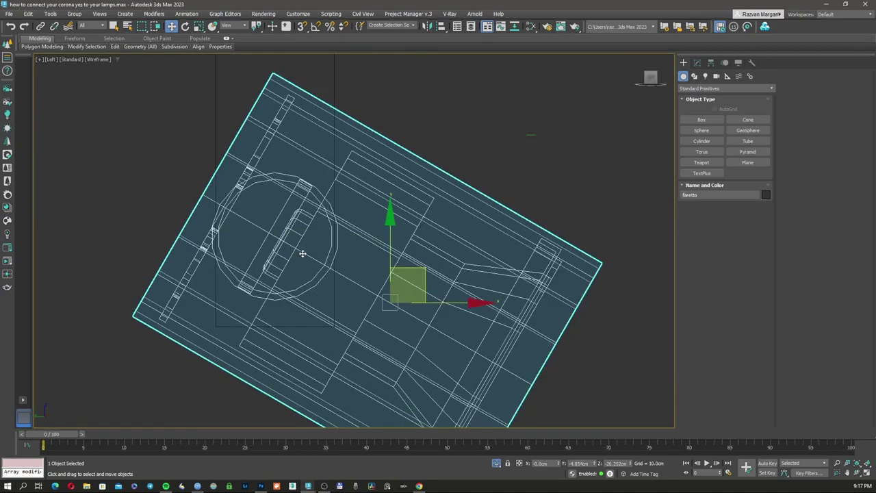
{"action": "key", "text": "F3"}
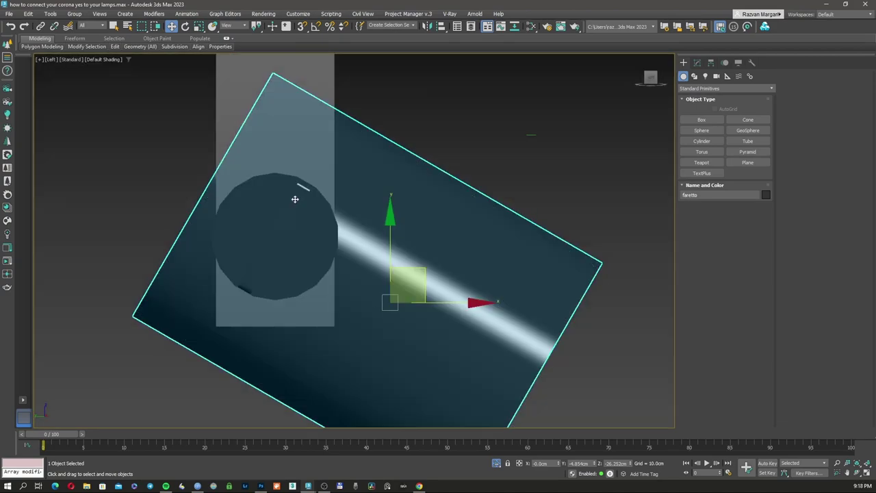
{"action": "key", "text": "F3"}
{"action": "scroll", "coordinate": [294, 205], "scroll_direction": "up", "scroll_amount": 5}
{"action": "scroll", "coordinate": [291, 214], "scroll_direction": "down", "scroll_amount": 3}
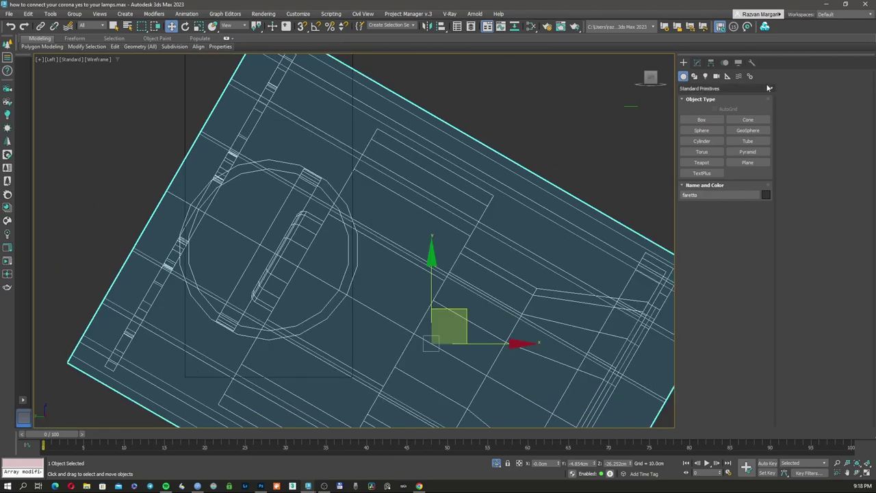
{"action": "left_click", "coordinate": [697, 62]}
{"action": "left_click", "coordinate": [684, 62]}
{"action": "left_click", "coordinate": [694, 76]}
{"action": "left_click", "coordinate": [702, 130]}
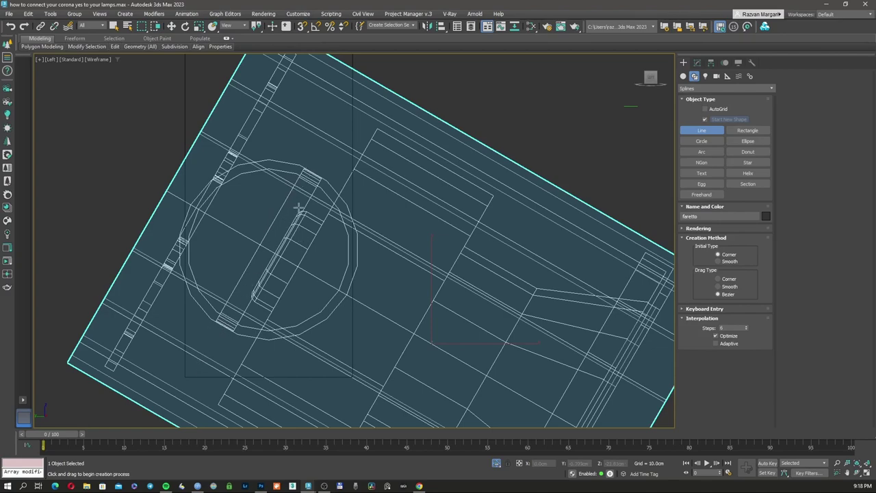
{"action": "right_click", "coordinate": [307, 25]}
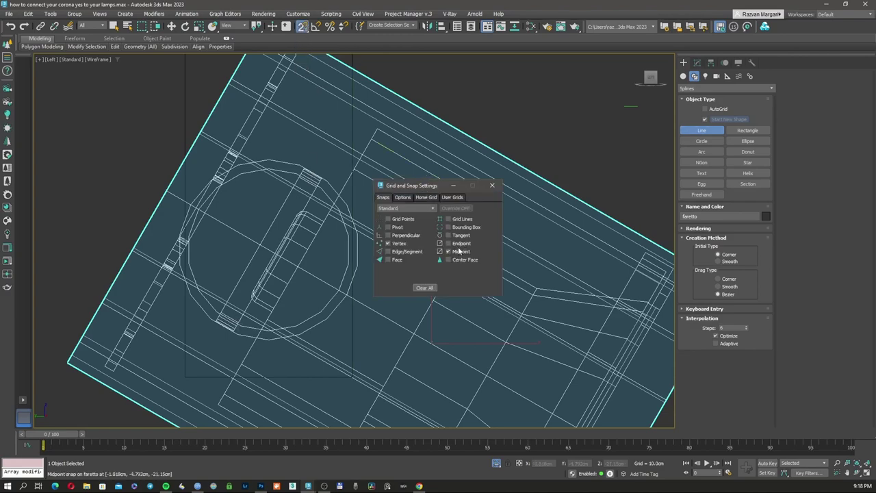
{"action": "left_click", "coordinate": [492, 185]}
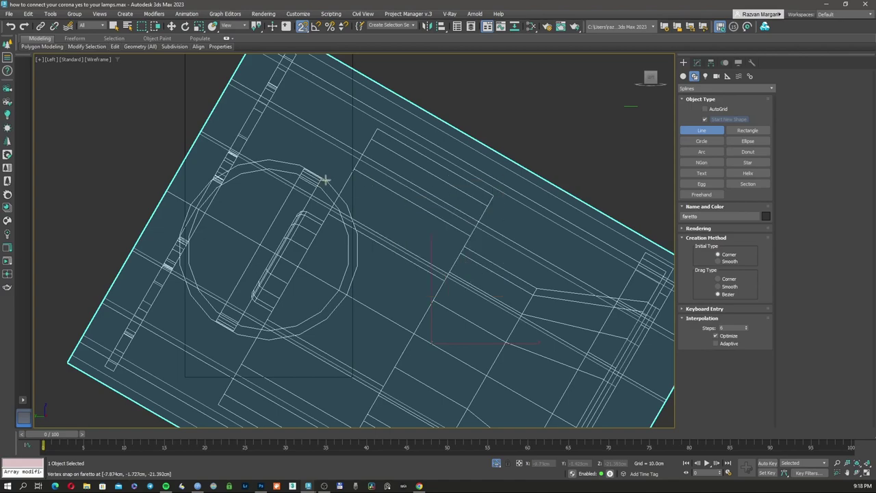
Draw a straight guide line along the slanted plate across the round hinge, and keep the faretto head selected
{"action": "left_click", "coordinate": [313, 173]}
{"action": "right_click", "coordinate": [296, 272]}
{"action": "key", "text": "w"}
{"action": "scroll", "coordinate": [308, 271], "scroll_direction": "down", "scroll_amount": 3}
{"action": "middle_click_drag", "start_coordinate": [365, 269], "coordinate": [348, 219]}
{"action": "left_click", "coordinate": [380, 203]}
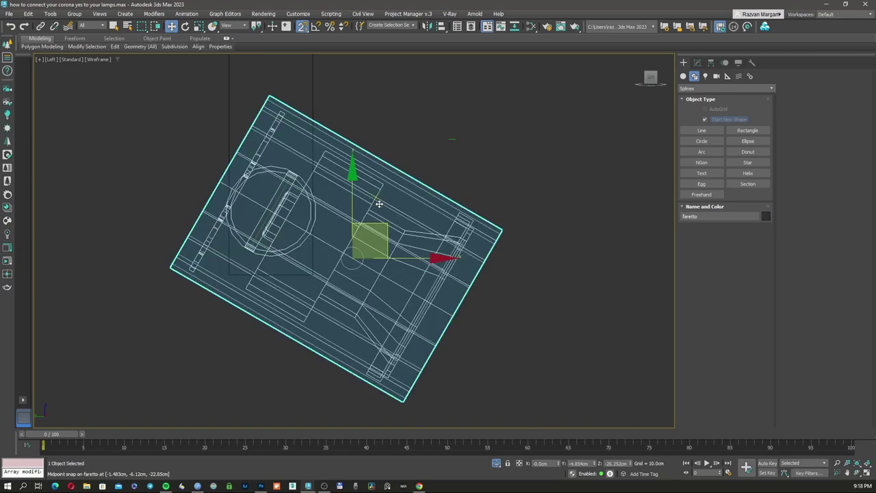
Move only the faretto head's pivot to the guide line's midpoint at the centre of the round hinge
{"action": "left_click", "coordinate": [711, 62]}
{"action": "left_click", "coordinate": [726, 123]}
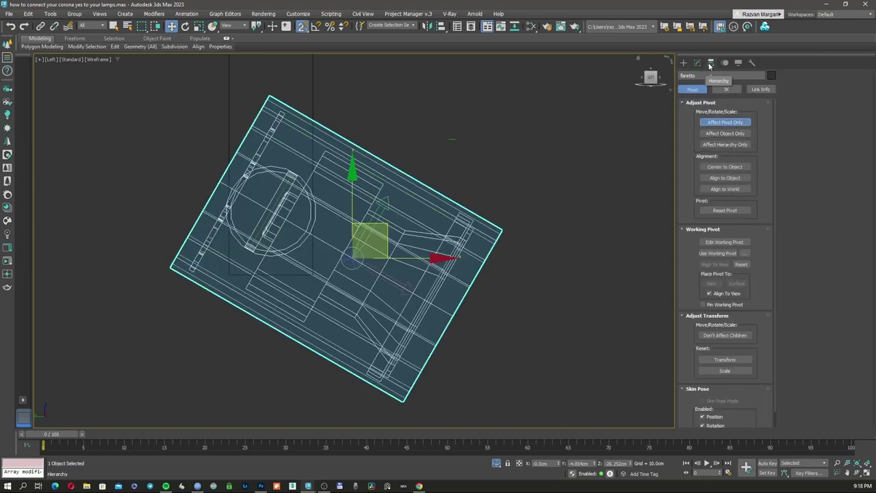
{"action": "scroll", "coordinate": [367, 202], "scroll_direction": "up", "scroll_amount": 3}
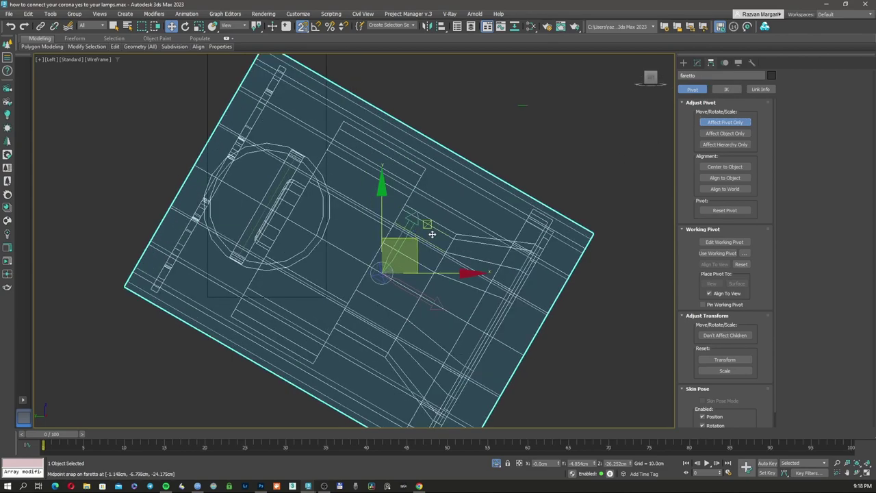
{"action": "left_click_drag", "start_coordinate": [419, 240], "coordinate": [267, 207]}
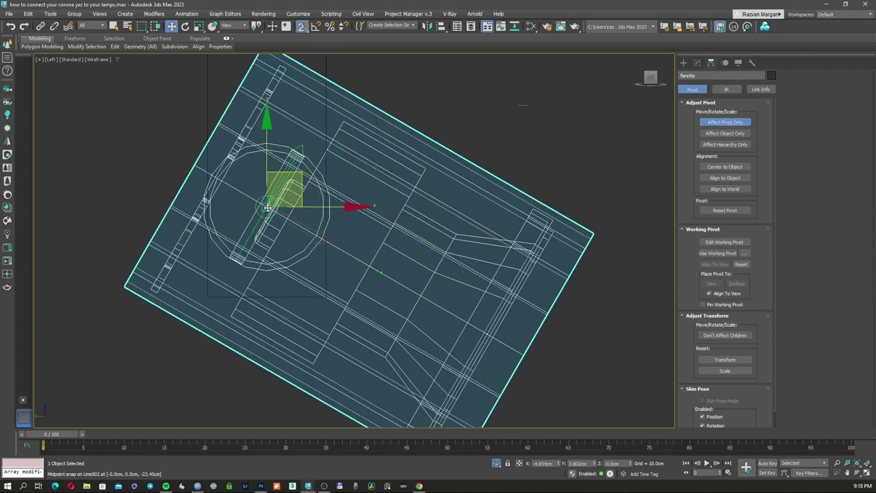
{"action": "scroll", "coordinate": [270, 206], "scroll_direction": "up", "scroll_amount": 5}
{"action": "scroll", "coordinate": [274, 208], "scroll_direction": "down", "scroll_amount": 8}
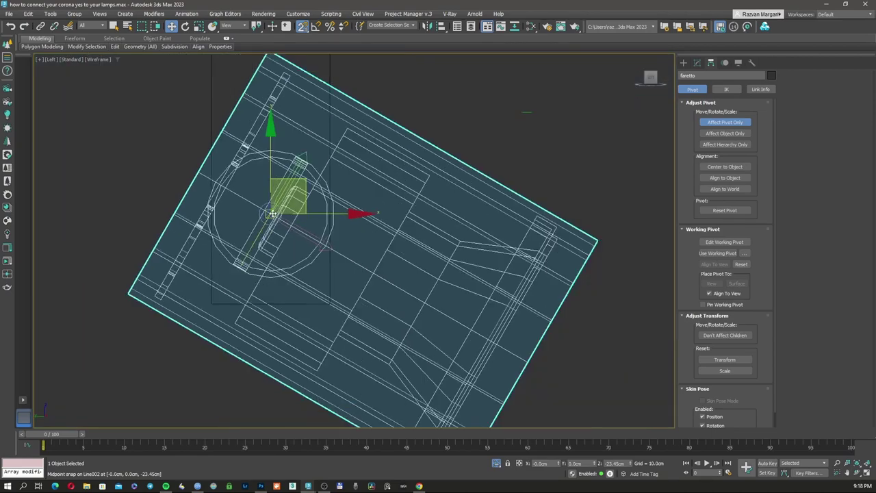
{"action": "scroll", "coordinate": [279, 211], "scroll_direction": "up", "scroll_amount": 3}
{"action": "scroll", "coordinate": [298, 163], "scroll_direction": "down", "scroll_amount": 3}
{"action": "scroll", "coordinate": [298, 165], "scroll_direction": "up", "scroll_amount": 3}
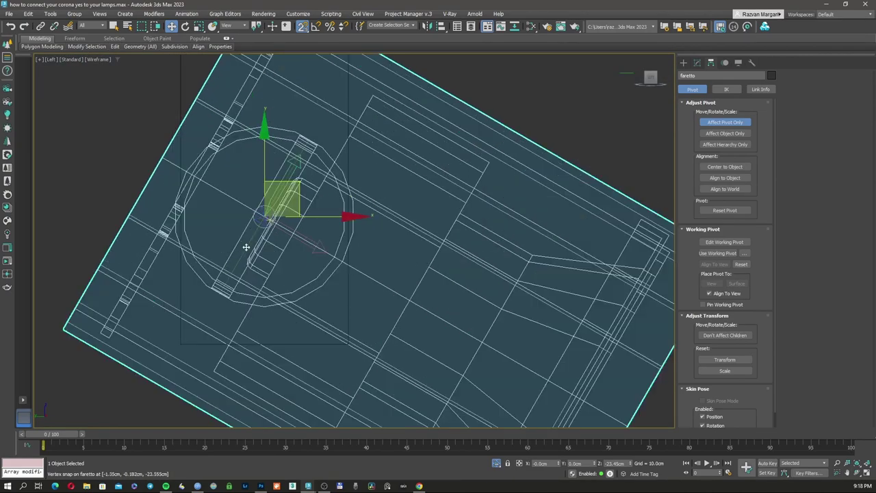
{"action": "left_click", "coordinate": [726, 122]}
Try rotating the faretto head about its relocated pivot in the Left view and in an orbited view
{"action": "key", "text": "F3"}
{"action": "scroll", "coordinate": [384, 218], "scroll_direction": "down", "scroll_amount": 3}
{"action": "mouse_move", "coordinate": [382, 207]}
{"action": "middle_mouse_down", "text": "alt"}
{"action": "mouse_move", "coordinate": [366, 211]}
{"action": "mouse_move", "coordinate": [391, 210]}
{"action": "mouse_move", "coordinate": [348, 208]}
{"action": "middle_mouse_up", "text": "alt"}
{"action": "key", "text": "l"}
{"action": "right_click", "coordinate": [394, 212]}
{"action": "left_click", "coordinate": [411, 226]}
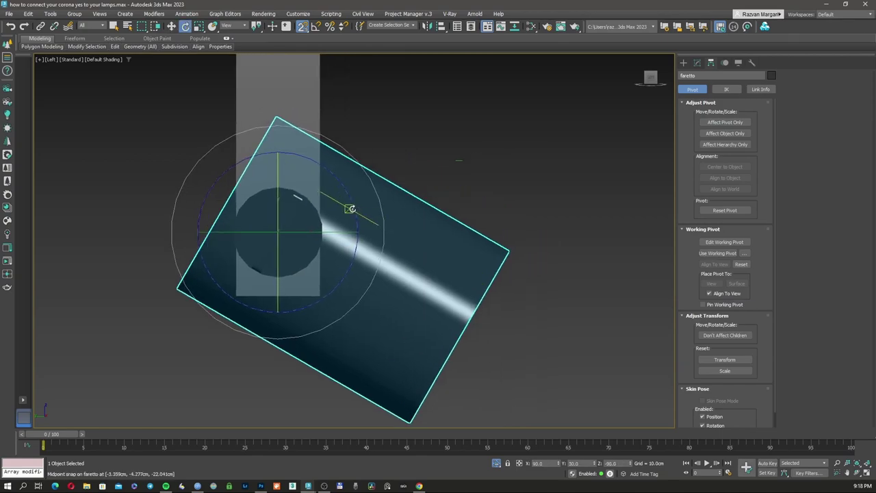
{"action": "left_click_drag", "start_coordinate": [348, 195], "coordinate": [377, 217]}
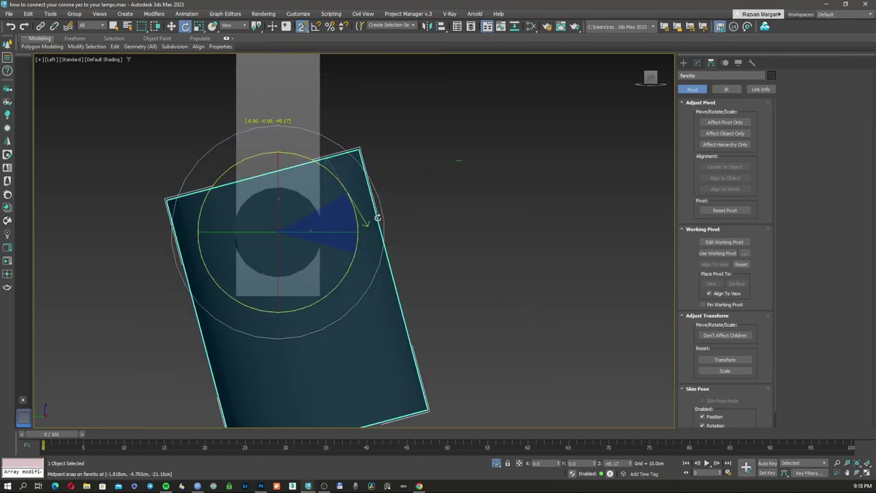
{"action": "right_click", "coordinate": [374, 217]}
{"action": "scroll", "coordinate": [372, 217], "scroll_direction": "down", "scroll_amount": 2}
{"action": "middle_click_drag", "start_coordinate": [372, 217], "coordinate": [350, 223], "text": "alt"}
{"action": "left_click_drag", "start_coordinate": [367, 198], "coordinate": [401, 209]}
{"action": "key", "text": "w"}
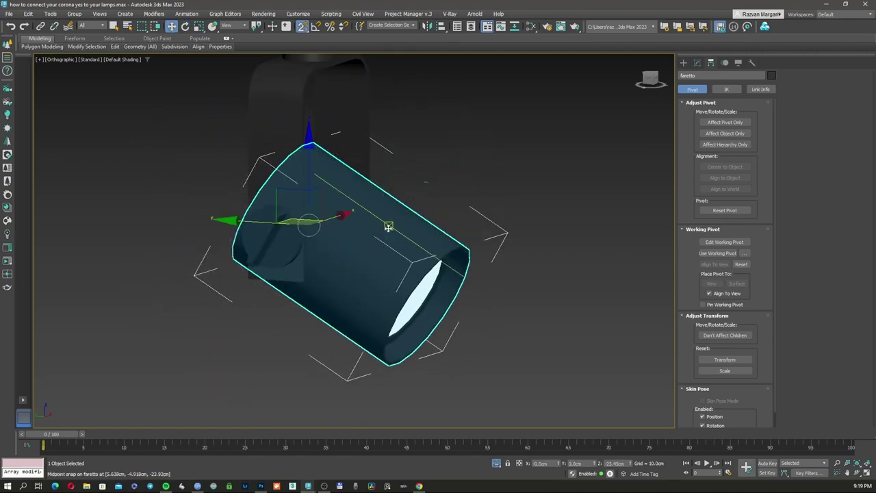
Draw a CoronaLight with AutoGrid enabled on the faretto's white lens, with a radius of about 3.05 cm
{"action": "key", "text": "F3"}
{"action": "mouse_move", "coordinate": [385, 240]}
{"action": "middle_mouse_down"}
{"action": "mouse_move", "coordinate": [382, 180]}
{"action": "mouse_move", "coordinate": [360, 172]}
{"action": "mouse_move", "coordinate": [308, 227]}
{"action": "mouse_move", "coordinate": [308, 237]}
{"action": "mouse_move", "coordinate": [675, 122]}
{"action": "middle_mouse_up"}
{"action": "key", "text": "F3"}
{"action": "scroll", "coordinate": [364, 183], "scroll_direction": "up", "scroll_amount": 3}
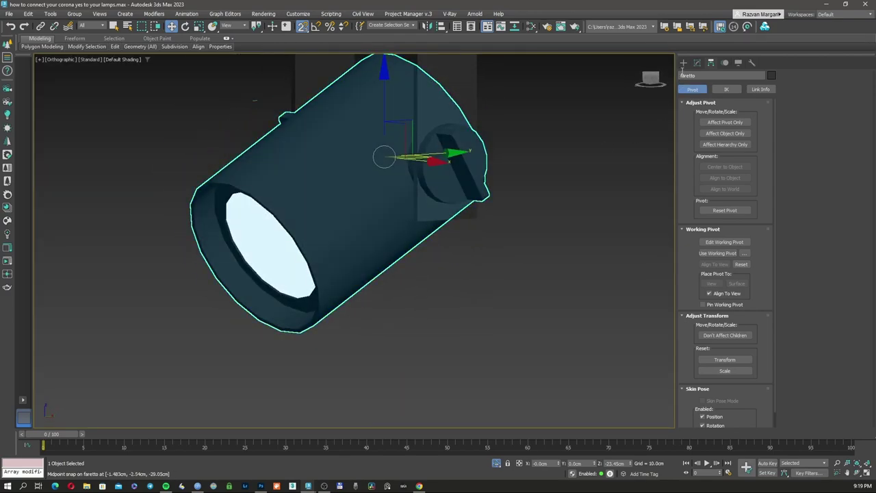
{"action": "left_click", "coordinate": [683, 63]}
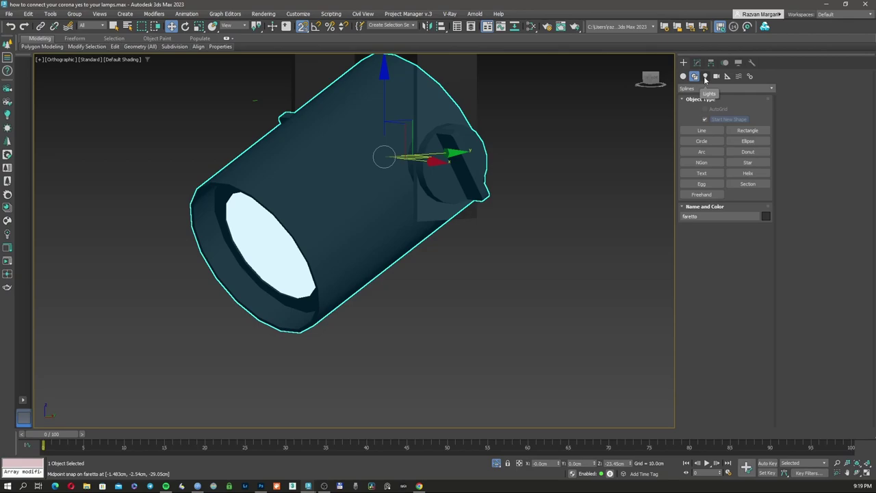
{"action": "left_click", "coordinate": [706, 77]}
{"action": "left_click", "coordinate": [709, 88]}
{"action": "left_click", "coordinate": [715, 123]}
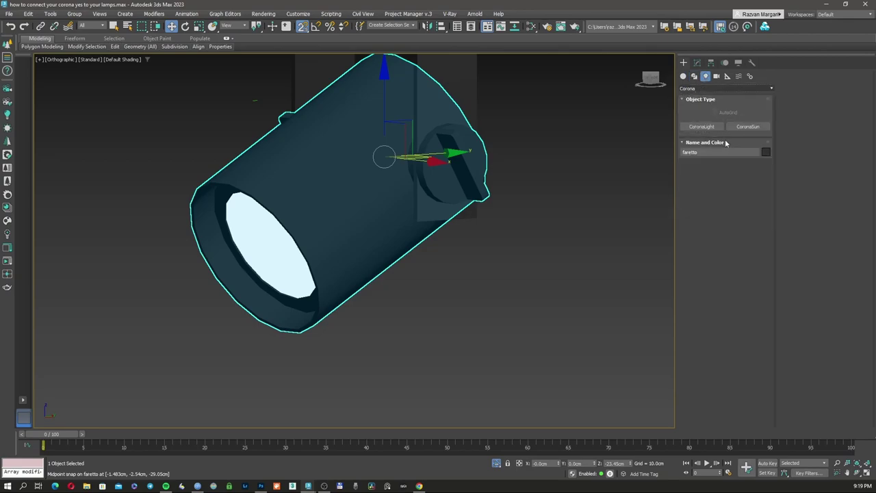
{"action": "left_click", "coordinate": [702, 120]}
{"action": "middle_click_drag", "start_coordinate": [420, 221], "coordinate": [452, 212]}
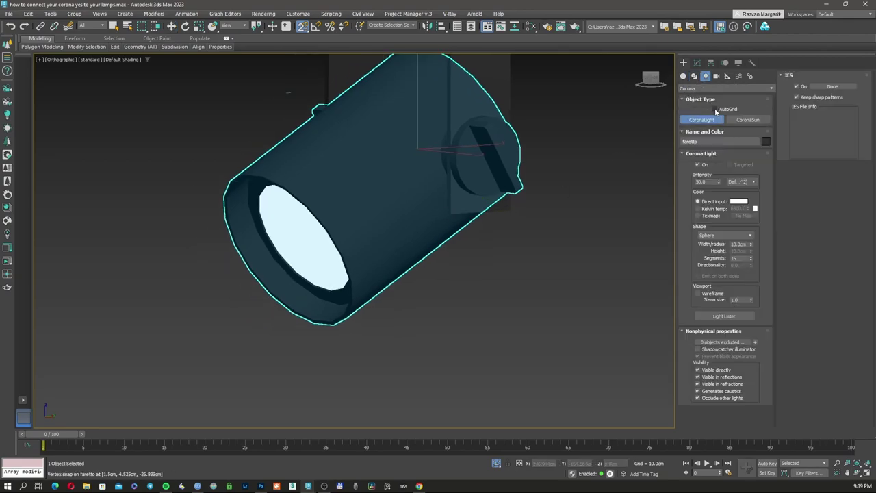
{"action": "middle_click_drag", "start_coordinate": [411, 253], "coordinate": [434, 255], "text": "alt"}
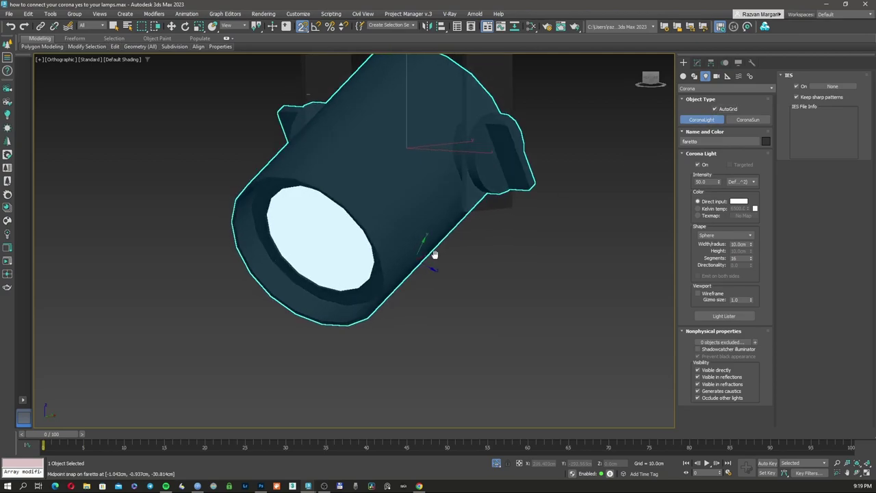
{"action": "mouse_move", "coordinate": [326, 230]}
{"action": "left_mouse_down"}
{"action": "mouse_move", "coordinate": [337, 201]}
{"action": "mouse_move", "coordinate": [346, 231]}
{"action": "left_mouse_up"}
{"action": "key", "text": "F3"}
{"action": "key", "text": "F3"}
{"action": "key", "text": "w"}
Change the Corona light's shape from Sphere to Disk and check how it sits over the lens
{"action": "mouse_move", "coordinate": [345, 231]}
{"action": "middle_mouse_down", "text": "alt"}
{"action": "mouse_move", "coordinate": [409, 237]}
{"action": "mouse_move", "coordinate": [329, 257]}
{"action": "middle_mouse_up", "text": "alt"}
{"action": "key", "text": "F3"}
{"action": "left_click", "coordinate": [698, 63]}
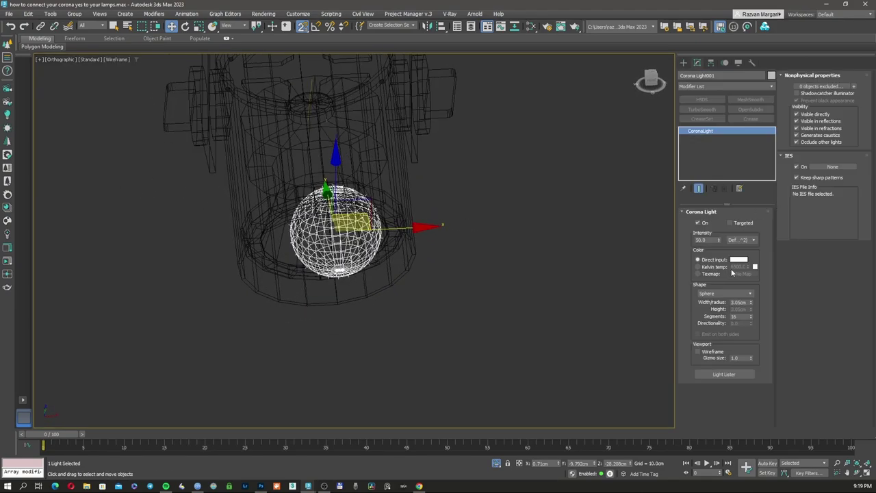
{"action": "left_click", "coordinate": [721, 294]}
{"action": "left_click", "coordinate": [703, 312]}
{"action": "key", "text": "F3"}
{"action": "middle_click_drag", "start_coordinate": [372, 229], "coordinate": [412, 234], "text": "alt"}
{"action": "key", "text": "F3"}
{"action": "scroll", "coordinate": [347, 238], "scroll_direction": "up", "scroll_amount": 2}
{"action": "middle_click_drag", "start_coordinate": [347, 237], "coordinate": [332, 281], "text": "alt"}
{"action": "key", "text": "F3"}
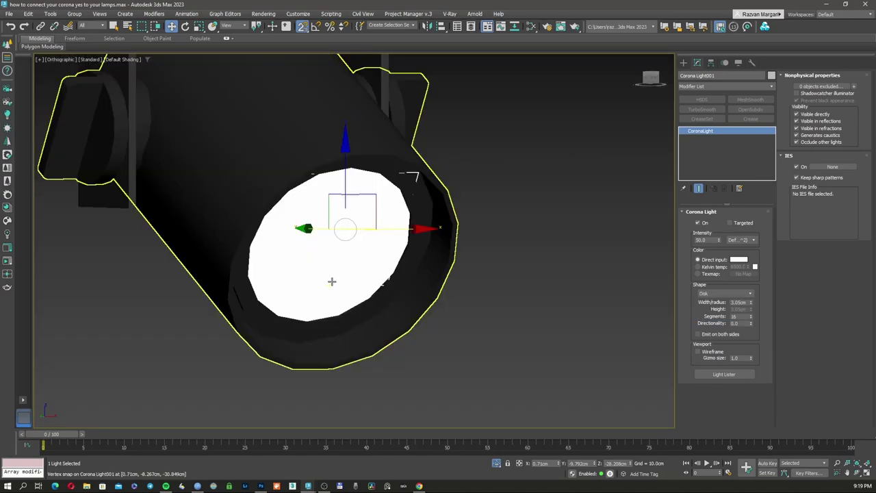
With snapping off in the Left view, move the disk light forward to the open front edge of the lamp head
{"action": "key", "text": "F3"}
{"action": "key", "text": "l"}
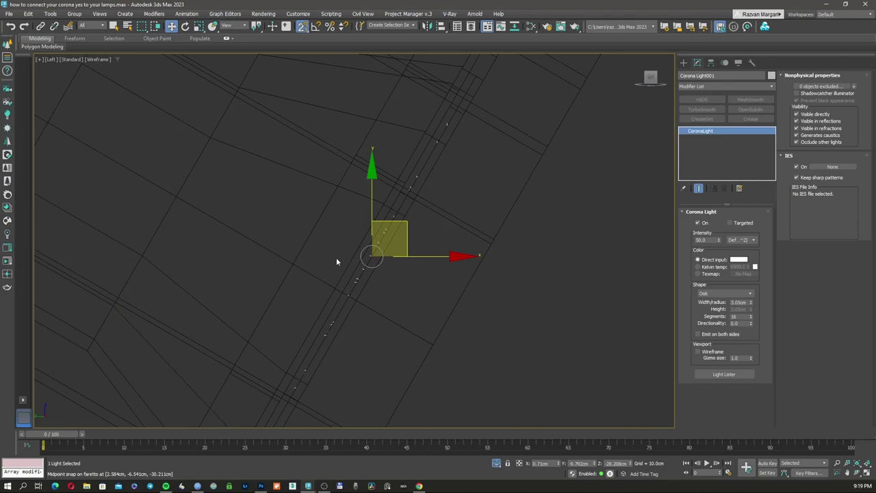
{"action": "scroll", "coordinate": [340, 255], "scroll_direction": "down", "scroll_amount": 5}
{"action": "scroll", "coordinate": [339, 256], "scroll_direction": "up", "scroll_amount": 2}
{"action": "middle_click_drag", "start_coordinate": [340, 256], "coordinate": [316, 231]}
{"action": "key", "text": "s"}
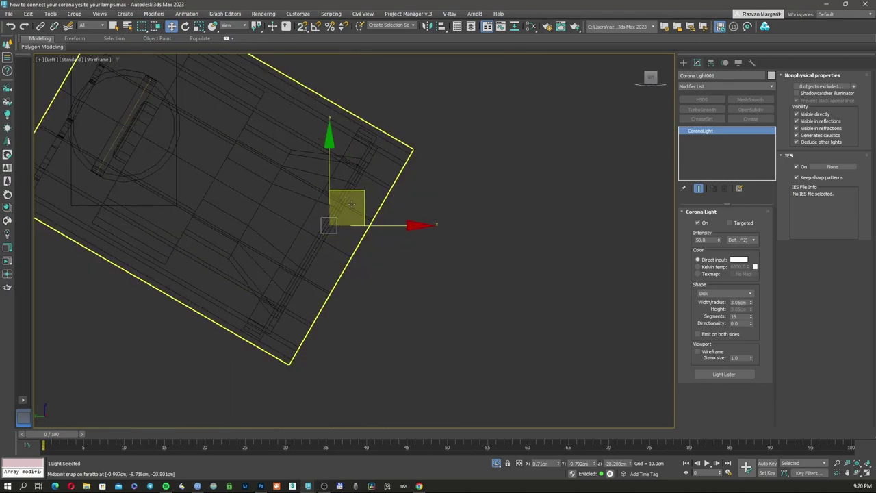
{"action": "left_click_drag", "start_coordinate": [366, 187], "coordinate": [387, 221]}
{"action": "key", "text": "F3"}
{"action": "mouse_move", "coordinate": [295, 96]}
{"action": "middle_mouse_down", "text": "alt"}
{"action": "mouse_move", "coordinate": [280, 191]}
{"action": "mouse_move", "coordinate": [302, 195]}
{"action": "middle_mouse_up", "text": "alt"}
In the Top view, enable 3D snapping and move the disk light along X onto the lamp head's centre line
{"action": "key", "text": "f"}
{"action": "scroll", "coordinate": [365, 196], "scroll_direction": "up", "scroll_amount": 3}
{"action": "key", "text": "F3"}
{"action": "key", "text": "t"}
{"action": "mouse_move", "coordinate": [443, 232]}
{"action": "left_mouse_down"}
{"action": "mouse_move", "coordinate": [374, 178]}
{"action": "mouse_move", "coordinate": [390, 161]}
{"action": "mouse_move", "coordinate": [429, 152]}
{"action": "left_mouse_up"}
{"action": "left_click", "coordinate": [303, 27]}
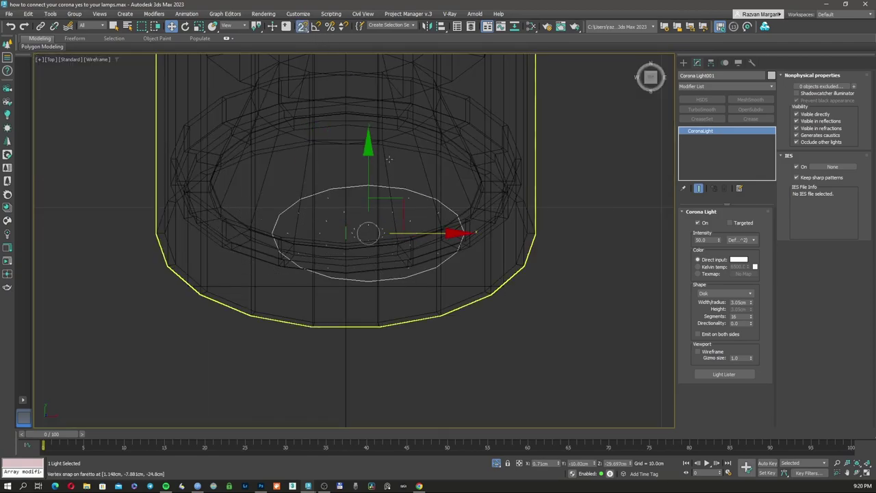
{"action": "left_click", "coordinate": [305, 67]}
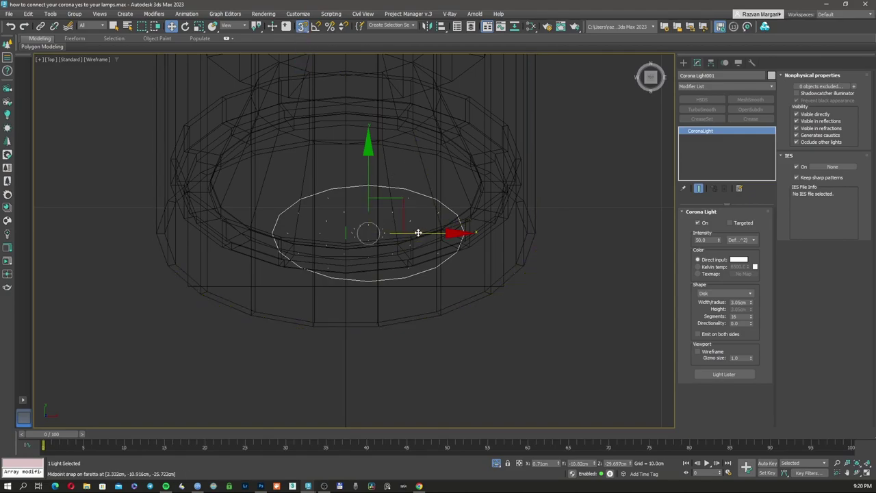
{"action": "left_click_drag", "start_coordinate": [417, 233], "coordinate": [347, 187]}
Turn on wireframe viewport display for the disk light
{"action": "scroll", "coordinate": [347, 188], "scroll_direction": "down", "scroll_amount": 3}
{"action": "mouse_move", "coordinate": [348, 190]}
{"action": "middle_mouse_down", "text": "alt"}
{"action": "mouse_move", "coordinate": [386, 147]}
{"action": "mouse_move", "coordinate": [385, 132]}
{"action": "middle_mouse_up", "text": "alt"}
{"action": "key", "text": "F3"}
{"action": "key", "text": "f"}
{"action": "mouse_move", "coordinate": [355, 157]}
{"action": "middle_mouse_down", "text": "alt"}
{"action": "mouse_move", "coordinate": [351, 135]}
{"action": "mouse_move", "coordinate": [356, 154]}
{"action": "middle_mouse_up", "text": "alt"}
{"action": "key", "text": "F3"}
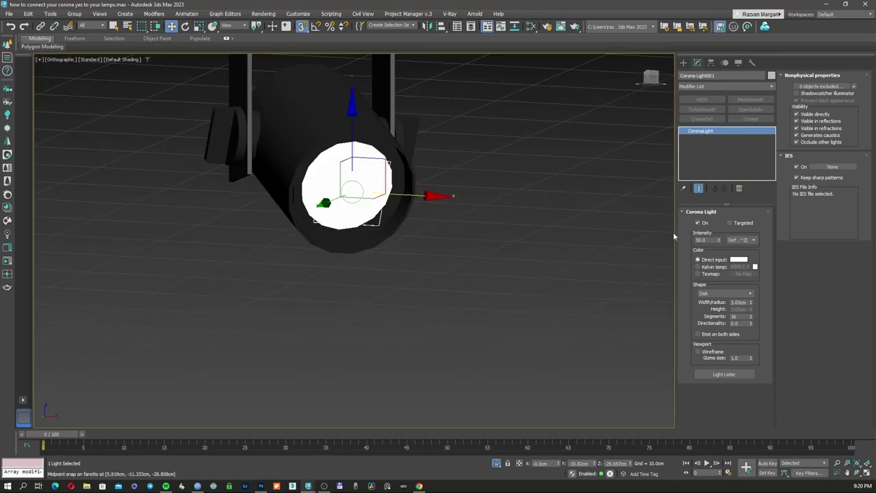
{"action": "left_click", "coordinate": [712, 352]}
{"action": "key", "text": "F3"}
{"action": "mouse_move", "coordinate": [375, 249]}
{"action": "middle_mouse_down", "text": "alt"}
{"action": "mouse_move", "coordinate": [371, 219]}
{"action": "mouse_move", "coordinate": [411, 229]}
{"action": "mouse_move", "coordinate": [454, 258]}
{"action": "middle_mouse_up", "text": "alt"}
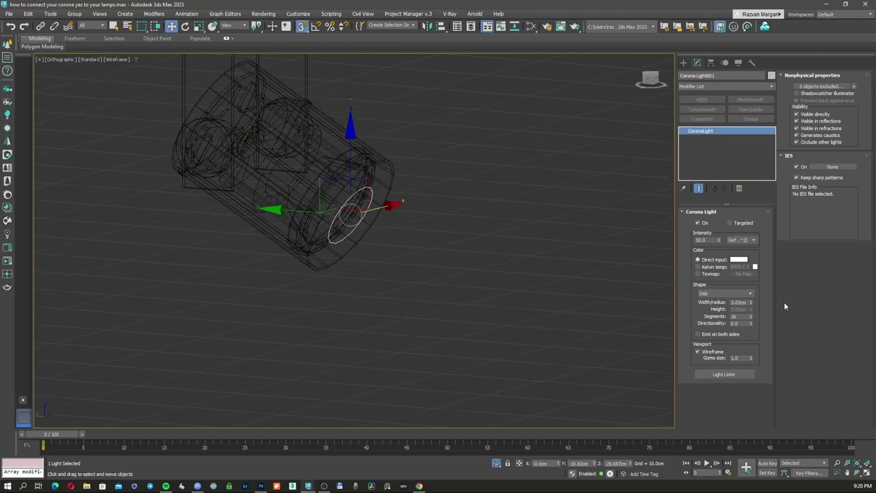
Make the Corona light Targeted and move its target out in front of and below the lamp head's opening
{"action": "left_click", "coordinate": [730, 223]}
{"action": "scroll", "coordinate": [432, 249], "scroll_direction": "down", "scroll_amount": 8}
{"action": "scroll", "coordinate": [375, 214], "scroll_direction": "up", "scroll_amount": 3}
{"action": "left_click", "coordinate": [280, 146]}
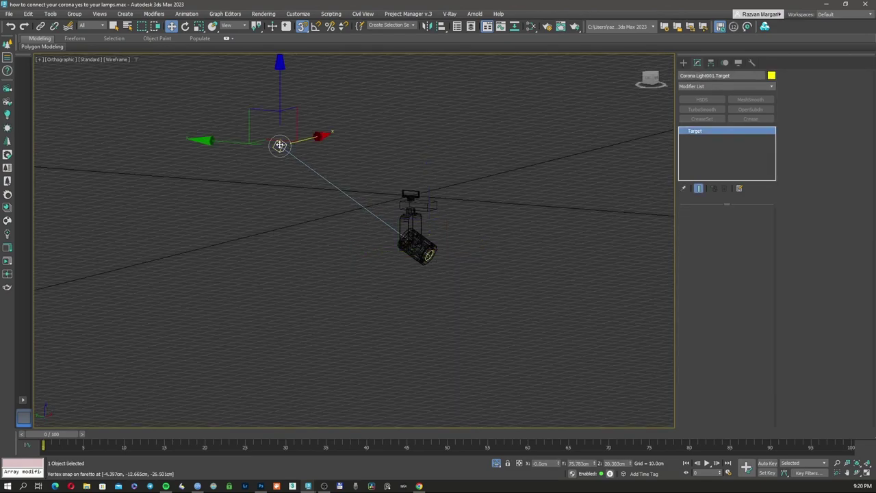
{"action": "left_click_drag", "start_coordinate": [251, 106], "coordinate": [545, 274]}
{"action": "right_click", "coordinate": [545, 274]}
{"action": "mouse_move", "coordinate": [438, 226]}
{"action": "middle_mouse_down", "text": "alt"}
{"action": "mouse_move", "coordinate": [479, 233]}
{"action": "mouse_move", "coordinate": [393, 232]}
{"action": "mouse_move", "coordinate": [463, 215]}
{"action": "mouse_move", "coordinate": [538, 227]}
{"action": "middle_mouse_up", "text": "alt"}
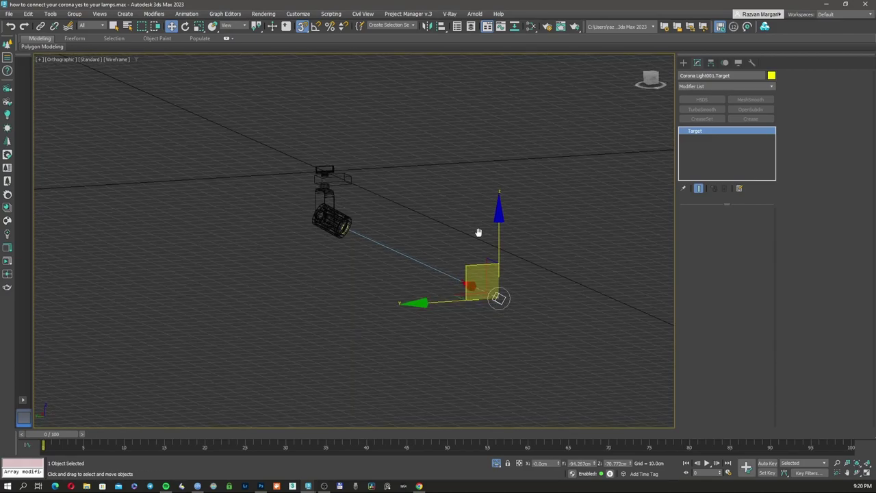
In the Left view, adjust the light's target so the beam follows the tilted head's axis, and turn snapping off
{"action": "key", "text": "F3"}
{"action": "scroll", "coordinate": [459, 233], "scroll_direction": "up", "scroll_amount": 5}
{"action": "key", "text": "F3"}
{"action": "key", "text": "F3"}
{"action": "scroll", "coordinate": [487, 211], "scroll_direction": "down", "scroll_amount": 3}
{"action": "key", "text": "l"}
{"action": "key", "text": "F3"}
{"action": "left_click", "coordinate": [473, 286]}
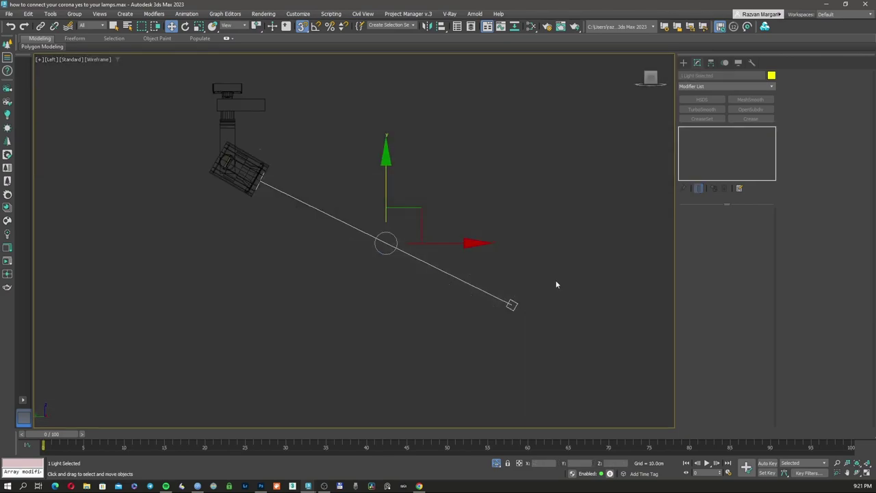
{"action": "left_click_drag", "start_coordinate": [512, 306], "coordinate": [540, 277]}
{"action": "right_click", "coordinate": [539, 295]}
{"action": "left_click", "coordinate": [302, 27]}
Select the Corona light together with its target and turn on pivot-only editing
{"action": "left_click", "coordinate": [263, 178]}
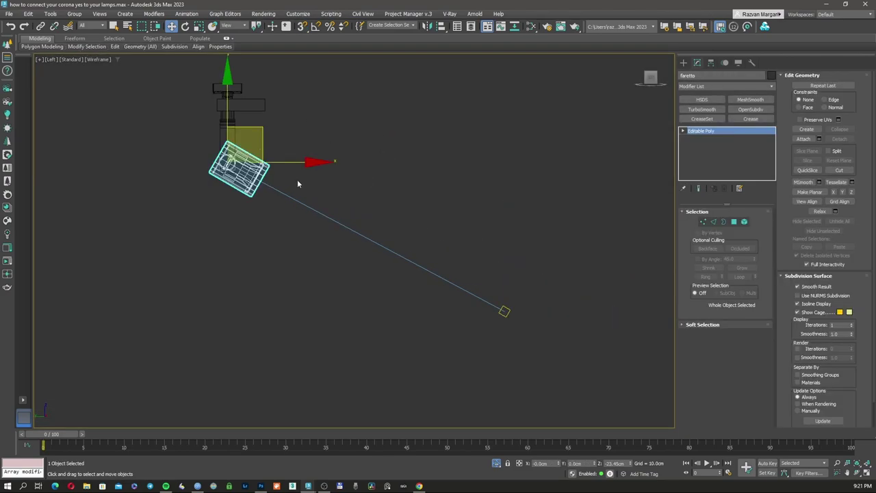
{"action": "left_click", "coordinate": [297, 180]}
{"action": "scroll", "coordinate": [271, 186], "scroll_direction": "up", "scroll_amount": 2}
{"action": "left_click", "coordinate": [270, 187]}
{"action": "middle_click_drag", "start_coordinate": [270, 187], "coordinate": [288, 204]}
{"action": "left_click", "coordinate": [290, 196]}
{"action": "scroll", "coordinate": [275, 194], "scroll_direction": "up", "scroll_amount": 8}
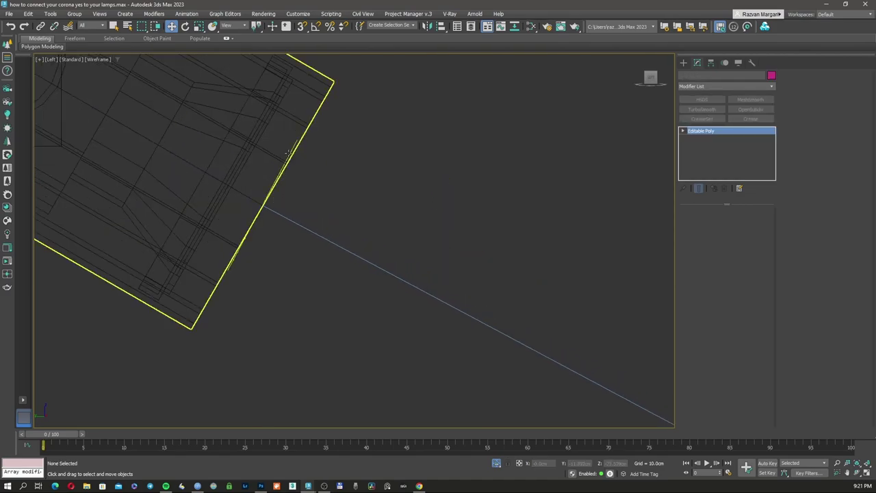
{"action": "scroll", "coordinate": [289, 150], "scroll_direction": "up", "scroll_amount": 3}
{"action": "left_click", "coordinate": [290, 148]}
{"action": "scroll", "coordinate": [321, 259], "scroll_direction": "down", "scroll_amount": 6}
{"action": "scroll", "coordinate": [302, 246], "scroll_direction": "up", "scroll_amount": 7}
{"action": "scroll", "coordinate": [281, 234], "scroll_direction": "up", "scroll_amount": 2}
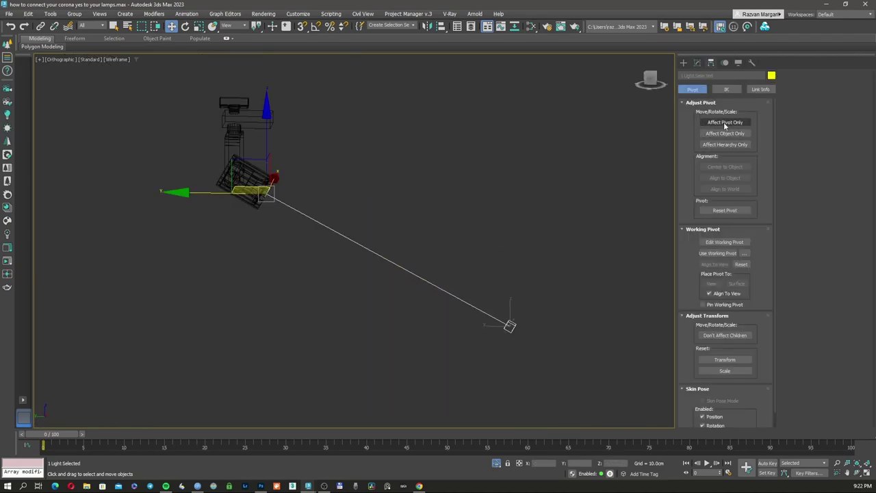
{"action": "left_click", "coordinate": [725, 123]}
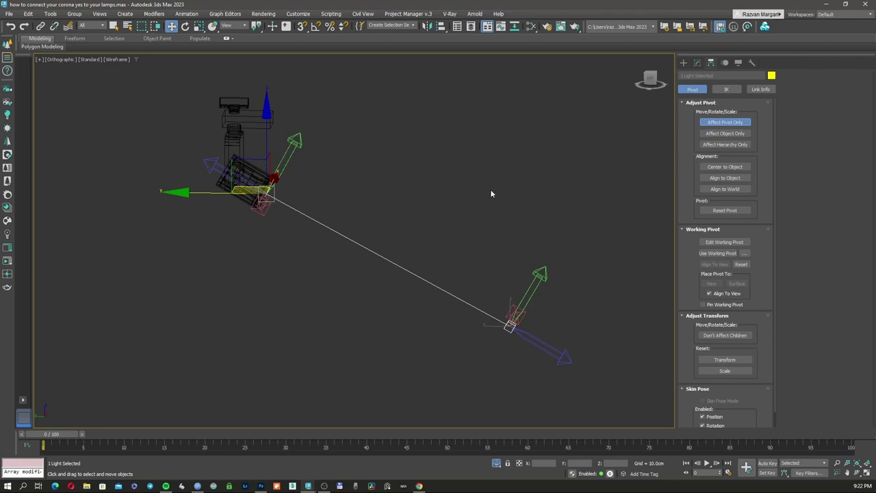
Select only the Corona light's disk at the head's opening in the Left view, leaving its target unselected
{"action": "left_click", "coordinate": [417, 195]}
{"action": "scroll", "coordinate": [267, 198], "scroll_direction": "up", "scroll_amount": 6}
{"action": "scroll", "coordinate": [267, 199], "scroll_direction": "down", "scroll_amount": 6}
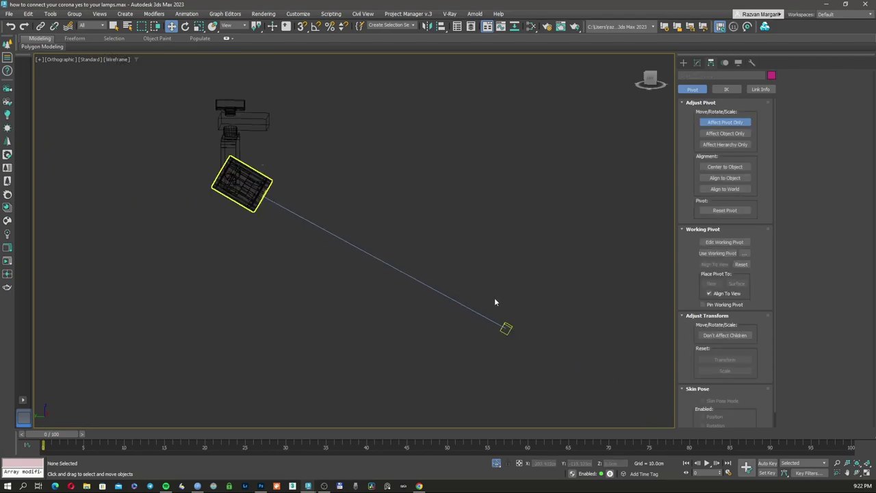
{"action": "left_click", "coordinate": [507, 321]}
{"action": "scroll", "coordinate": [288, 212], "scroll_direction": "up", "scroll_amount": 6}
{"action": "scroll", "coordinate": [255, 187], "scroll_direction": "up", "scroll_amount": 5}
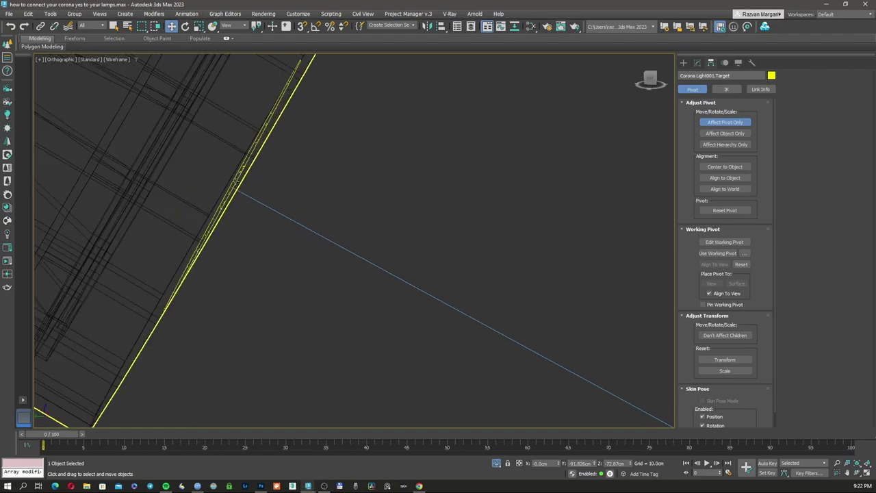
{"action": "left_click", "coordinate": [233, 181]}
{"action": "key", "text": "l"}
{"action": "scroll", "coordinate": [319, 213], "scroll_direction": "down", "scroll_amount": 6}
{"action": "middle_click_drag", "start_coordinate": [252, 185], "coordinate": [333, 215]}
{"action": "scroll", "coordinate": [333, 214], "scroll_direction": "up", "scroll_amount": 3}
{"action": "left_click", "coordinate": [389, 207]}
{"action": "scroll", "coordinate": [349, 211], "scroll_direction": "up", "scroll_amount": 10}
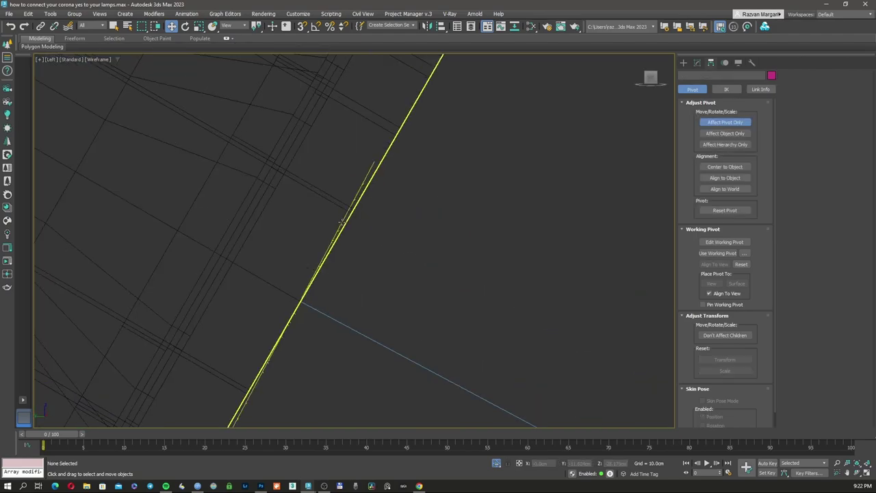
{"action": "left_click", "coordinate": [342, 224]}
{"action": "scroll", "coordinate": [341, 224], "scroll_direction": "down", "scroll_amount": 5}
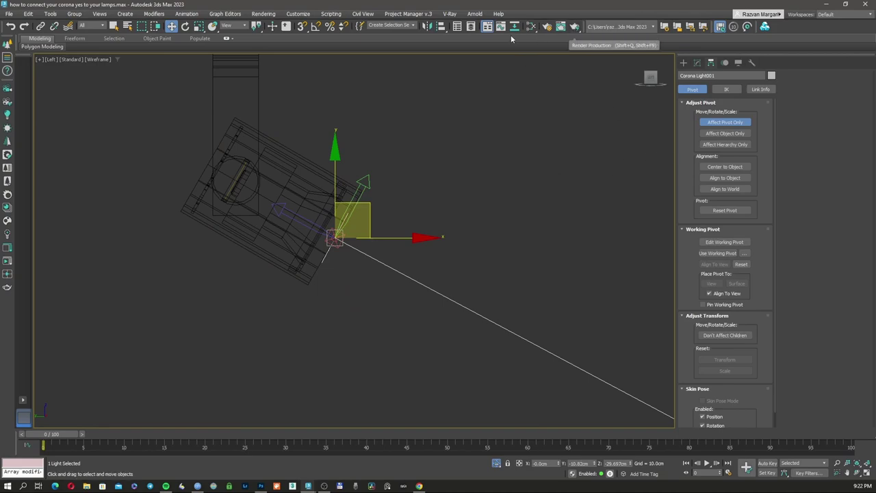
Align the Corona light's pivot to the faretto head's pivot point in X, Y and Z position, and finish pivot editing
{"action": "left_click", "coordinate": [441, 26]}
{"action": "left_click", "coordinate": [311, 198]}
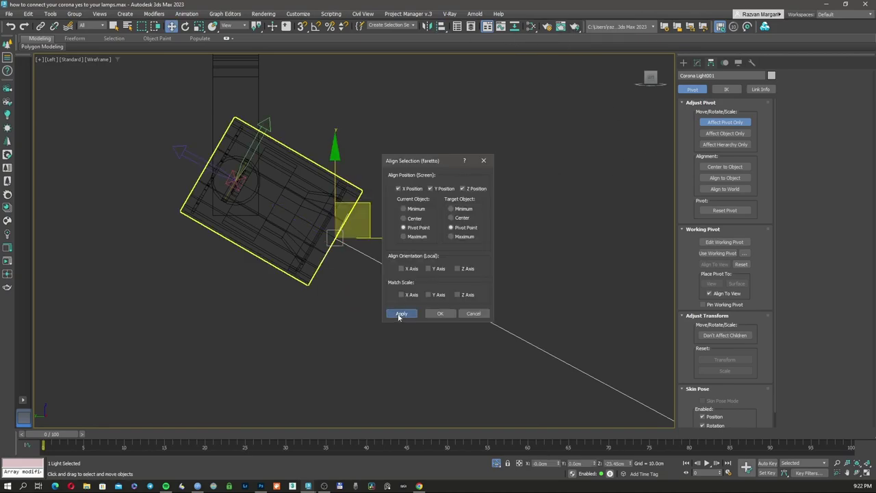
{"action": "left_click", "coordinate": [401, 313]}
{"action": "left_click", "coordinate": [440, 314]}
{"action": "left_click", "coordinate": [358, 250]}
{"action": "right_click", "coordinate": [358, 250]}
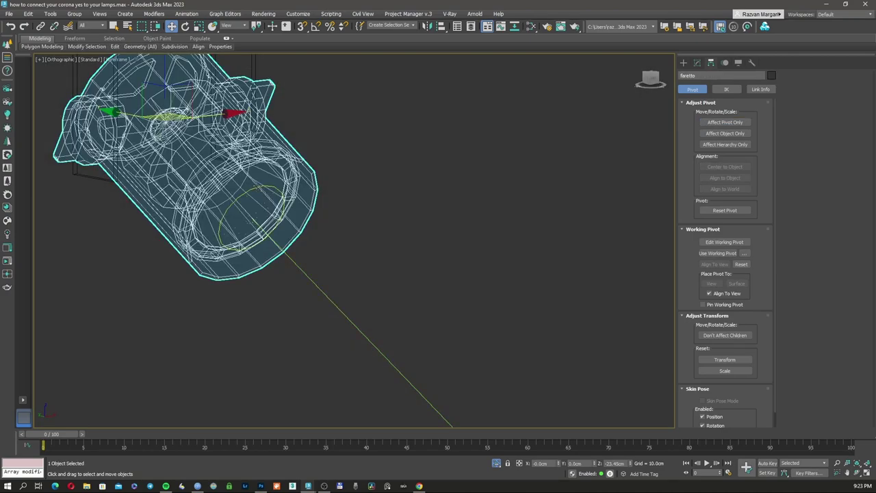
Examine the faretto head's pivot at the hinge and the light's direction in shaded and Left wireframe views
{"action": "scroll", "coordinate": [256, 183], "scroll_direction": "down", "scroll_amount": 2}
{"action": "key", "text": "F3"}
{"action": "mouse_move", "coordinate": [238, 164]}
{"action": "middle_mouse_down"}
{"action": "mouse_move", "coordinate": [274, 203]}
{"action": "mouse_move", "coordinate": [270, 216]}
{"action": "mouse_move", "coordinate": [309, 202]}
{"action": "middle_mouse_up"}
{"action": "key", "text": "F3"}
{"action": "key", "text": "F3"}
{"action": "key", "text": "F3"}
{"action": "key", "text": "f"}
{"action": "key", "text": "l"}
{"action": "key", "text": "z"}
{"action": "scroll", "coordinate": [293, 199], "scroll_direction": "up", "scroll_amount": 4}
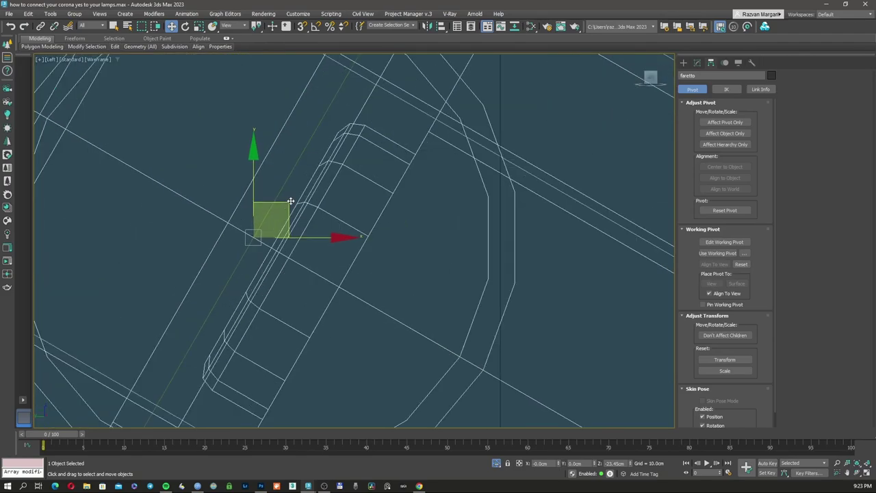
{"action": "scroll", "coordinate": [294, 200], "scroll_direction": "down", "scroll_amount": 5}
{"action": "scroll", "coordinate": [384, 274], "scroll_direction": "down", "scroll_amount": 8}
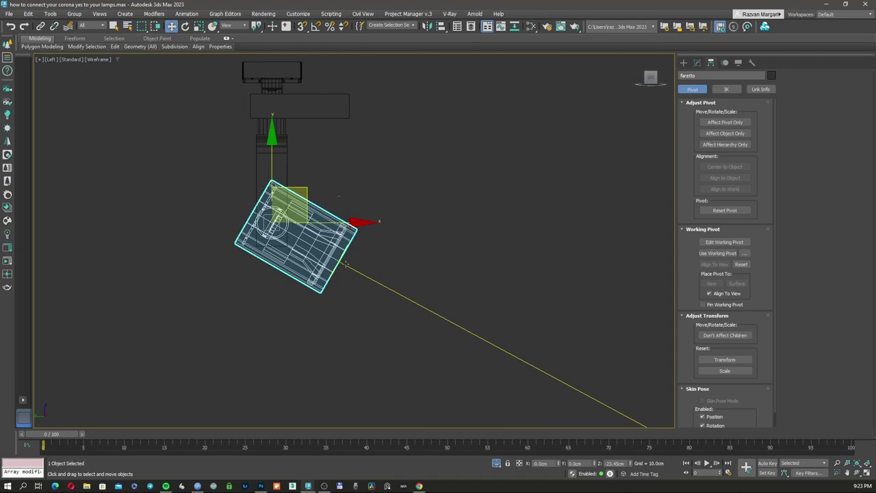
Select the U bracket and examine its pivot relative to the lamp head in Left and orbited views
{"action": "left_click", "coordinate": [375, 265]}
{"action": "scroll", "coordinate": [318, 244], "scroll_direction": "up", "scroll_amount": 3}
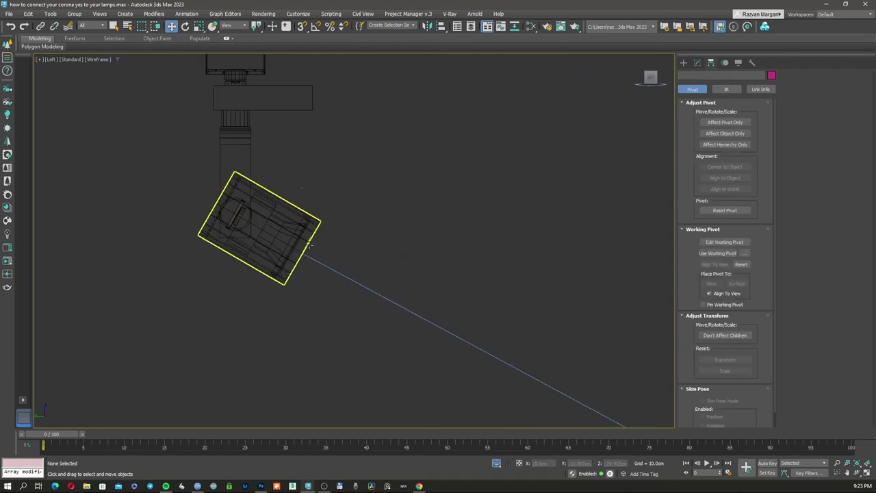
{"action": "left_click", "coordinate": [252, 161]}
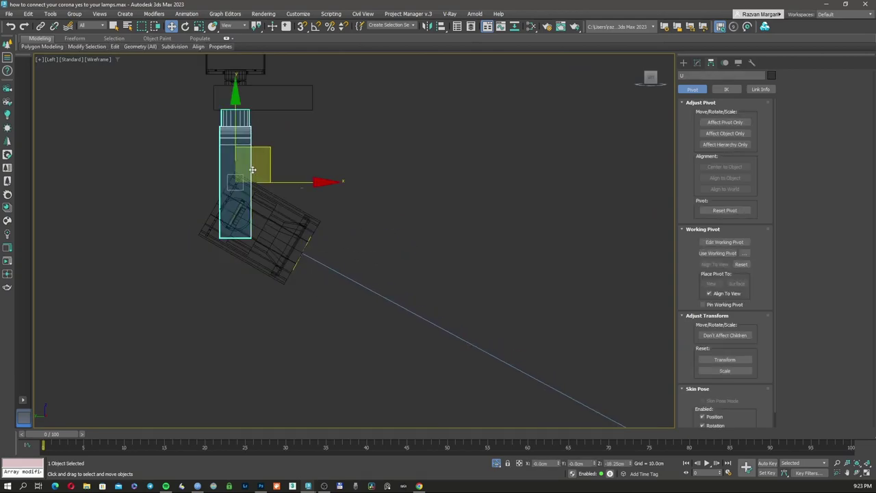
{"action": "scroll", "coordinate": [245, 153], "scroll_direction": "up", "scroll_amount": 3}
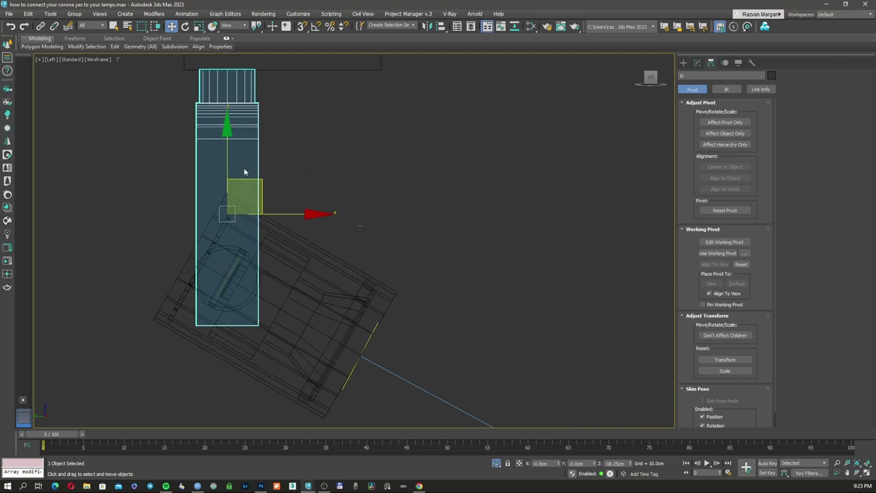
{"action": "middle_click_drag", "start_coordinate": [313, 172], "coordinate": [316, 190], "text": "alt"}
{"action": "key", "text": "F3"}
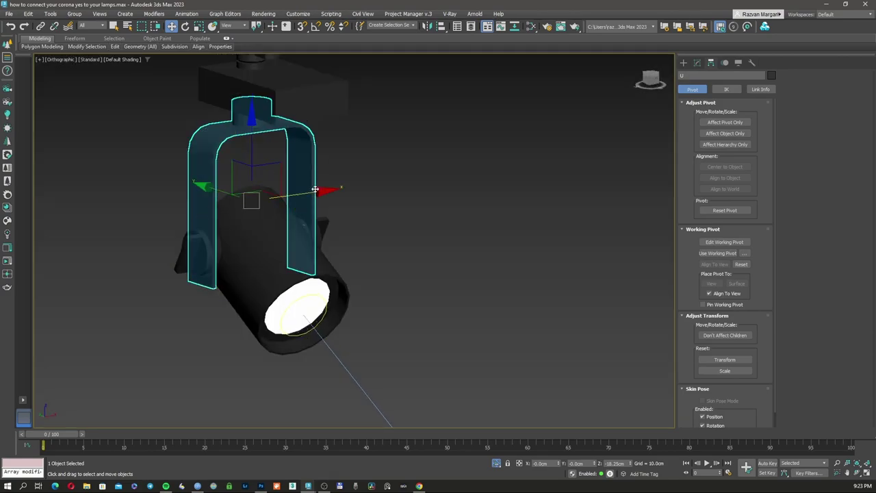
Select the faretto head in wireframe display and turn on pivot-only editing
{"action": "key", "text": "F3"}
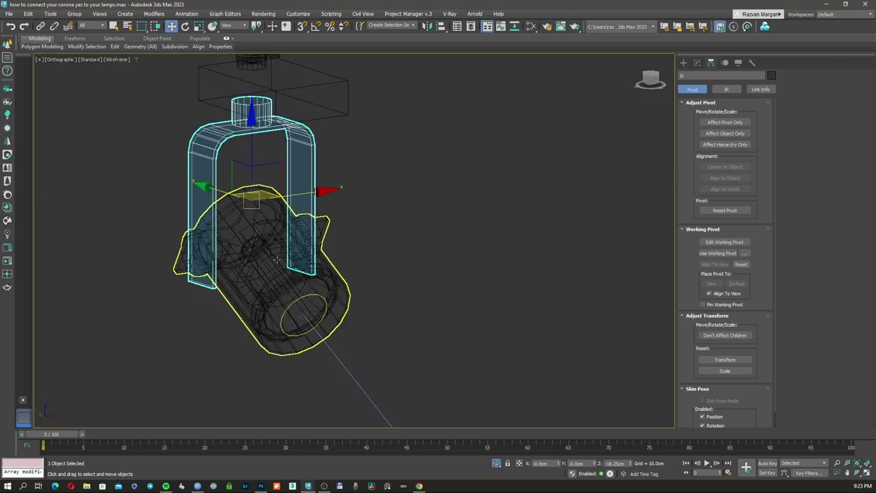
{"action": "left_click", "coordinate": [277, 260]}
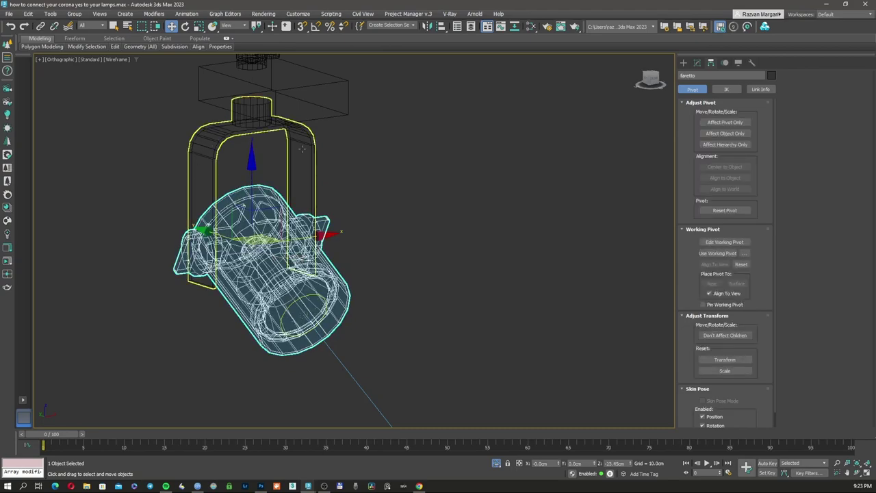
{"action": "left_click", "coordinate": [724, 124]}
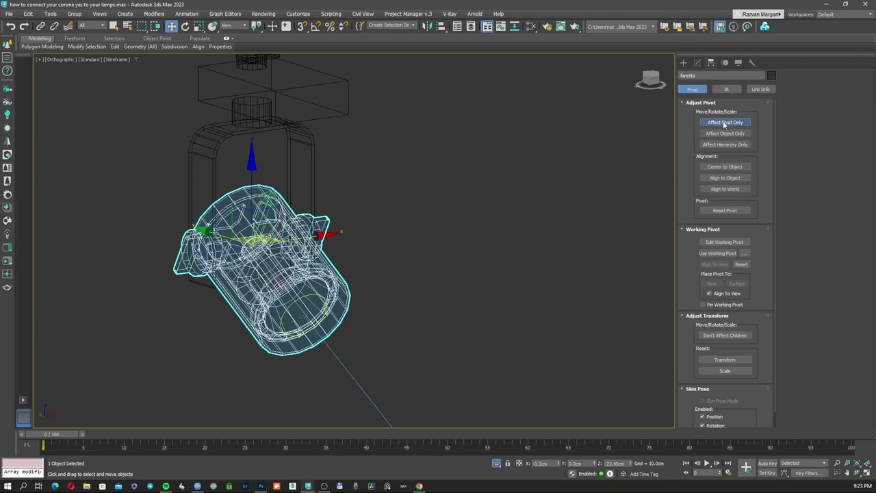
Try centering the faretto head's pivot to the object and check it in the Left view
{"action": "left_click", "coordinate": [724, 167]}
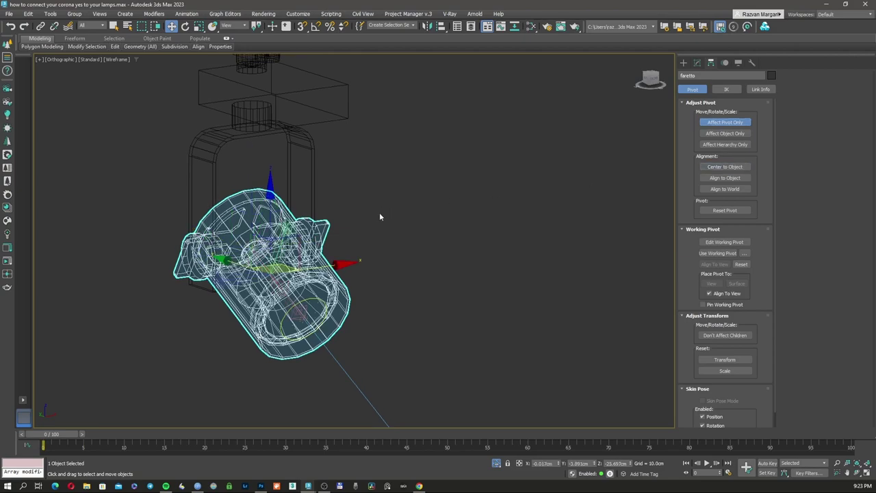
{"action": "key", "text": "l"}
{"action": "key", "text": "z"}
{"action": "scroll", "coordinate": [346, 208], "scroll_direction": "down", "scroll_amount": 2}
Align the U bracket's pivot to the faretto head's pivot point in X, Y and Z position
{"action": "left_click", "coordinate": [344, 207]}
{"action": "middle_click_drag", "start_coordinate": [344, 207], "coordinate": [331, 240]}
{"action": "left_click", "coordinate": [326, 240]}
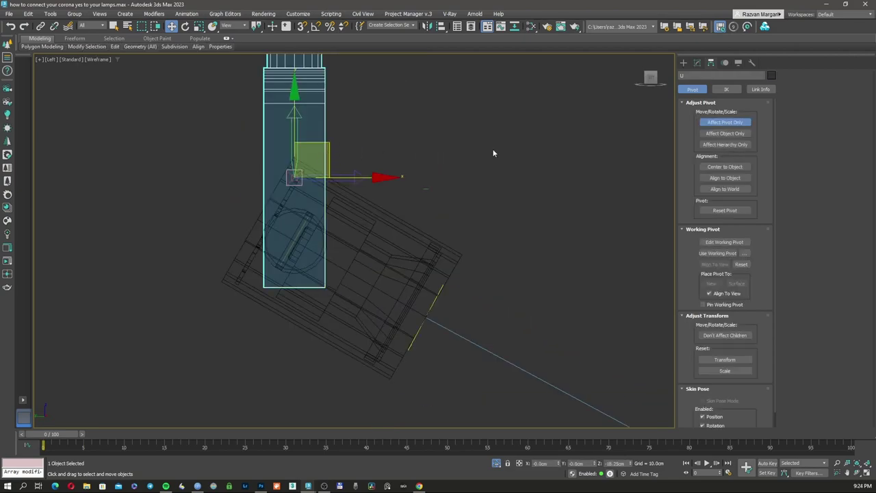
{"action": "scroll", "coordinate": [409, 179], "scroll_direction": "down", "scroll_amount": 3}
{"action": "scroll", "coordinate": [376, 178], "scroll_direction": "down", "scroll_amount": 2}
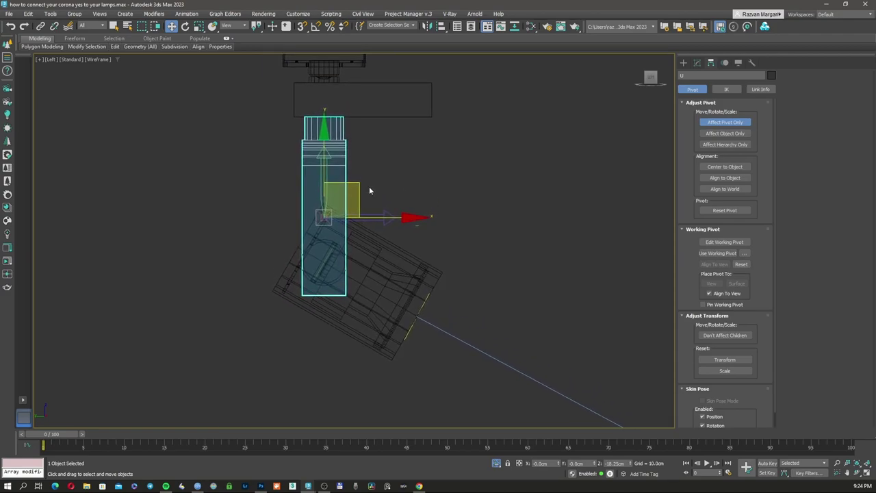
{"action": "scroll", "coordinate": [376, 190], "scroll_direction": "down", "scroll_amount": 2}
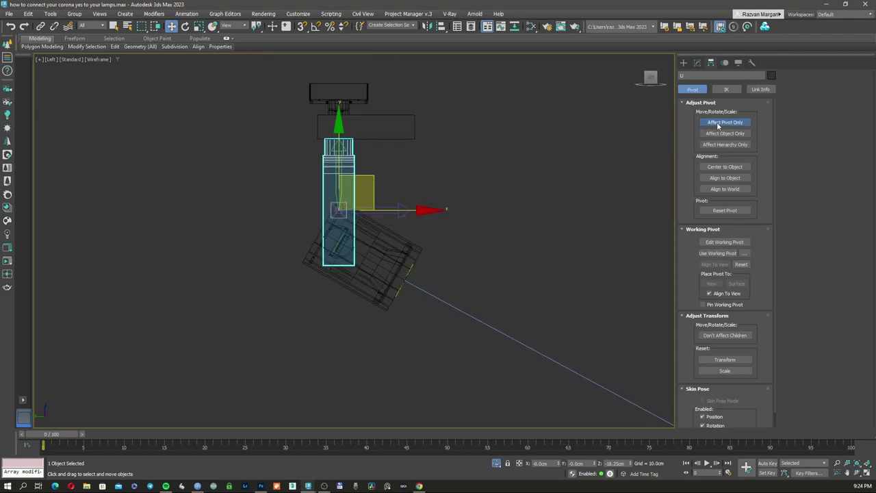
{"action": "left_click", "coordinate": [723, 169]}
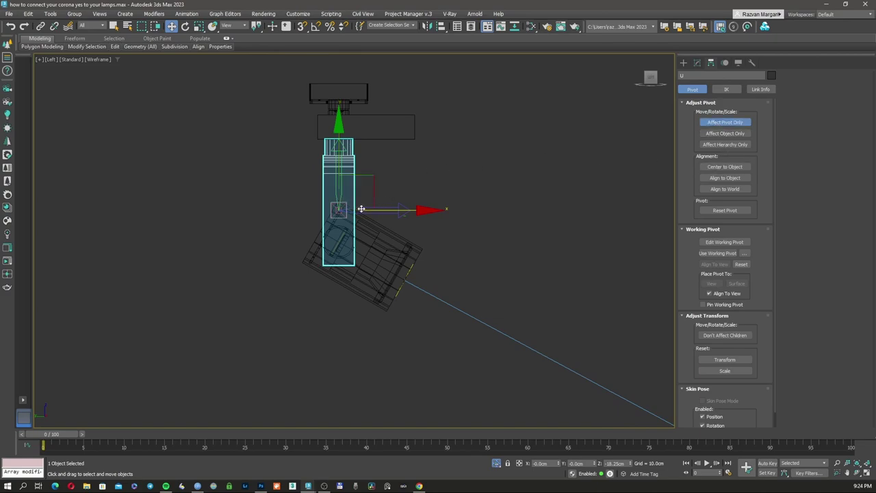
{"action": "scroll", "coordinate": [367, 208], "scroll_direction": "up", "scroll_amount": 3}
{"action": "left_click", "coordinate": [441, 26]}
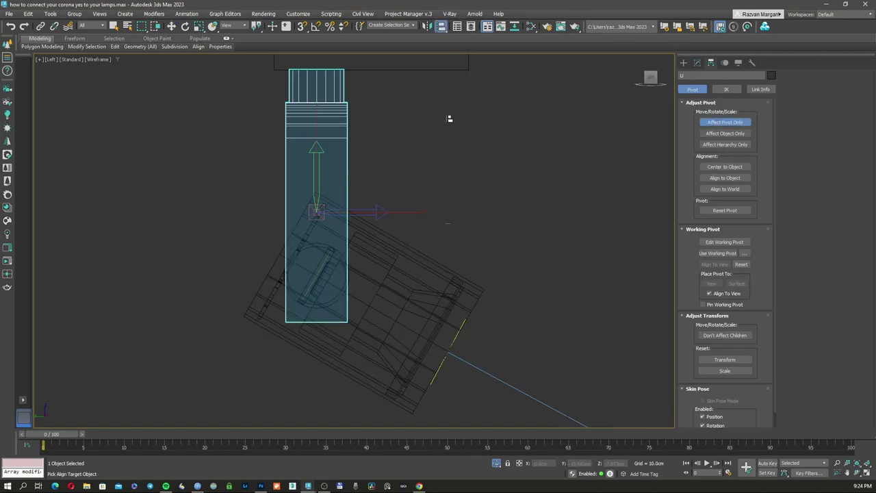
{"action": "left_click", "coordinate": [400, 253]}
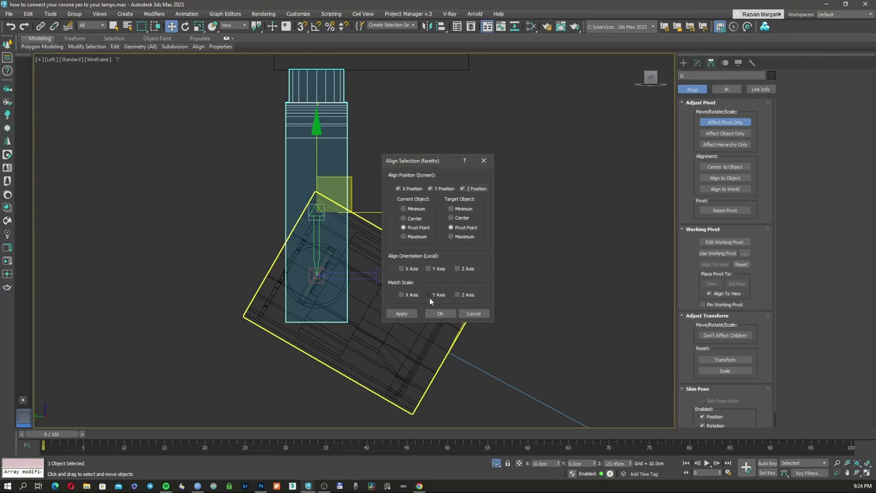
{"action": "left_click", "coordinate": [409, 314]}
{"action": "left_click", "coordinate": [442, 313]}
{"action": "left_click", "coordinate": [466, 233]}
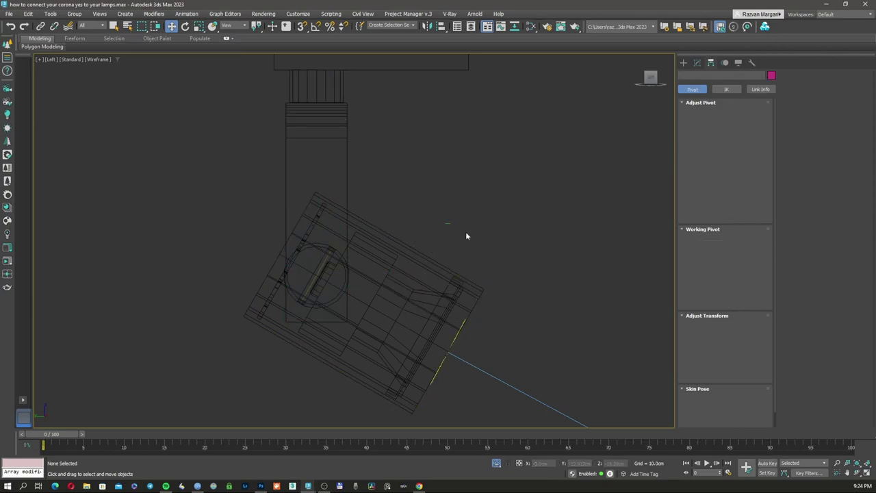
Finish pivot editing and try rotating the U bracket and the faretto head about the shared hinge pivot
{"action": "left_click", "coordinate": [440, 278]}
{"action": "scroll", "coordinate": [390, 276], "scroll_direction": "down", "scroll_amount": 3}
{"action": "scroll", "coordinate": [389, 276], "scroll_direction": "up", "scroll_amount": 2}
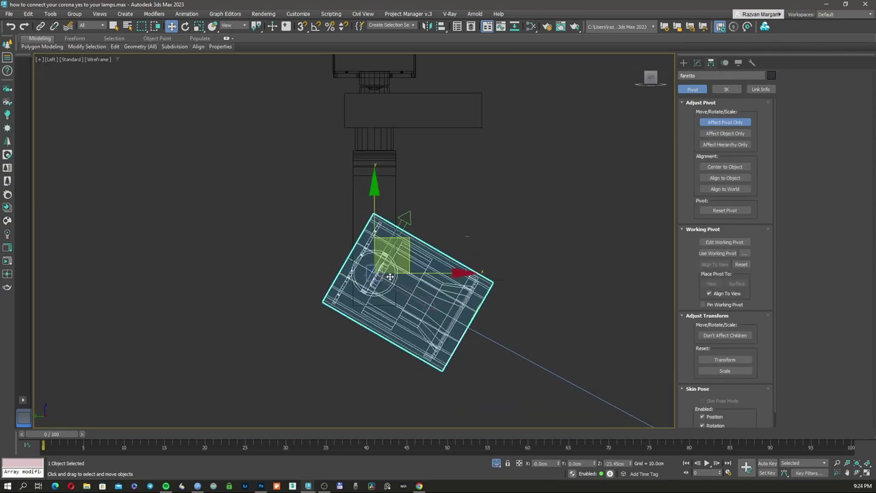
{"action": "left_click", "coordinate": [401, 191]}
{"action": "right_click", "coordinate": [393, 199]}
{"action": "left_click", "coordinate": [408, 213]}
{"action": "left_click_drag", "start_coordinate": [425, 210], "coordinate": [477, 186]}
{"action": "right_click", "coordinate": [477, 186]}
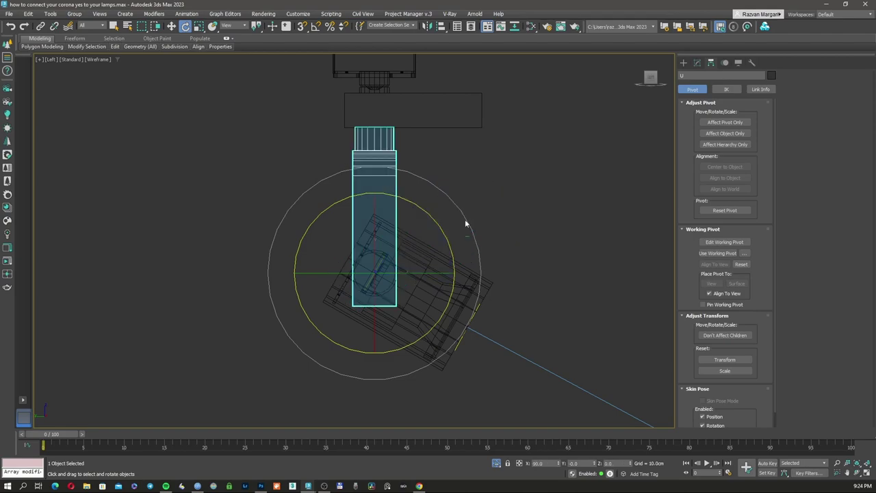
{"action": "left_click", "coordinate": [431, 261]}
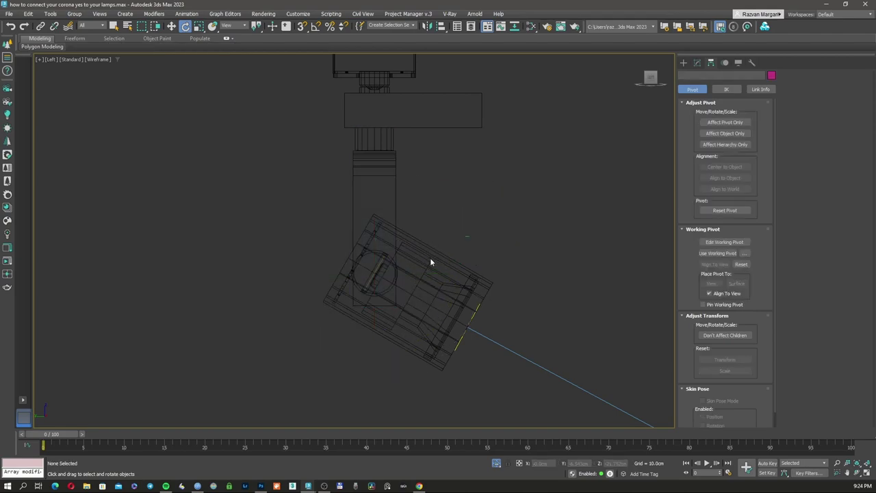
{"action": "left_click_drag", "start_coordinate": [438, 225], "coordinate": [404, 202]}
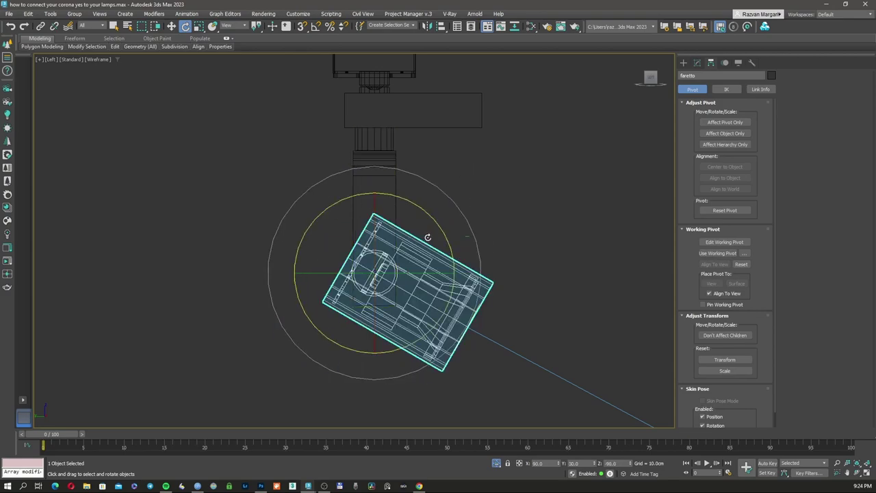
Return to the Move tool and select the Corona light in an orbited wireframe view
{"action": "key", "text": "F3"}
{"action": "mouse_move", "coordinate": [424, 248]}
{"action": "middle_mouse_down", "text": "alt"}
{"action": "mouse_move", "coordinate": [373, 256]}
{"action": "mouse_move", "coordinate": [372, 237]}
{"action": "mouse_move", "coordinate": [340, 239]}
{"action": "middle_mouse_up", "text": "alt"}
{"action": "key", "text": "F3"}
{"action": "key", "text": "F3"}
{"action": "scroll", "coordinate": [328, 246], "scroll_direction": "up", "scroll_amount": 2}
{"action": "right_click", "coordinate": [334, 261]}
{"action": "left_click", "coordinate": [350, 272]}
{"action": "left_click", "coordinate": [415, 251]}
{"action": "left_click", "coordinate": [313, 236]}
{"action": "key", "text": "F3"}
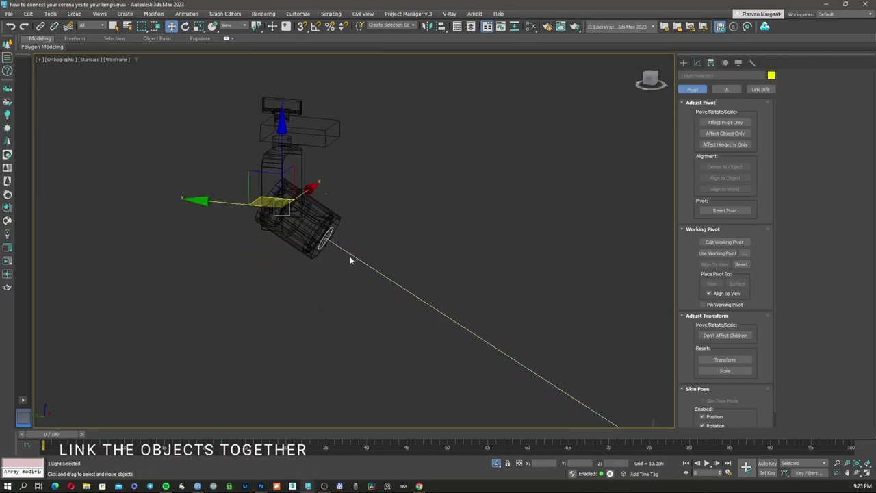
Select the faretto head and the U bracket in turn to examine them in shaded and wireframe display
{"action": "scroll", "coordinate": [352, 259], "scroll_direction": "up", "scroll_amount": 3}
{"action": "left_click", "coordinate": [306, 181]}
{"action": "key", "text": "F3"}
{"action": "middle_click_drag", "start_coordinate": [298, 179], "coordinate": [296, 238]}
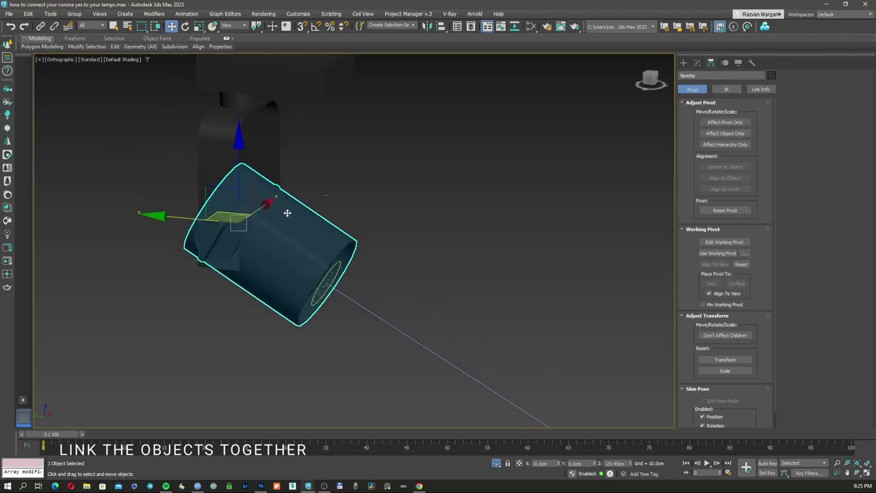
{"action": "left_click", "coordinate": [274, 144]}
{"action": "middle_click_drag", "start_coordinate": [261, 132], "coordinate": [267, 209]}
{"action": "key", "text": "F3"}
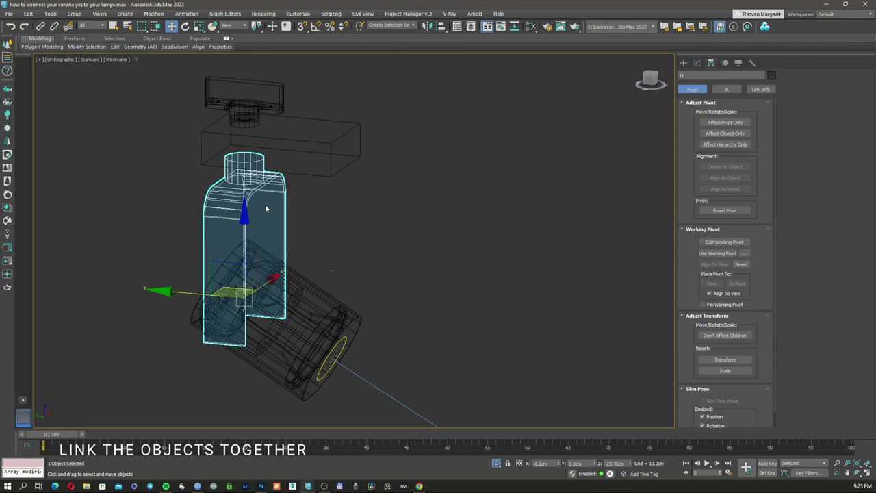
{"action": "scroll", "coordinate": [266, 209], "scroll_direction": "down", "scroll_amount": 3}
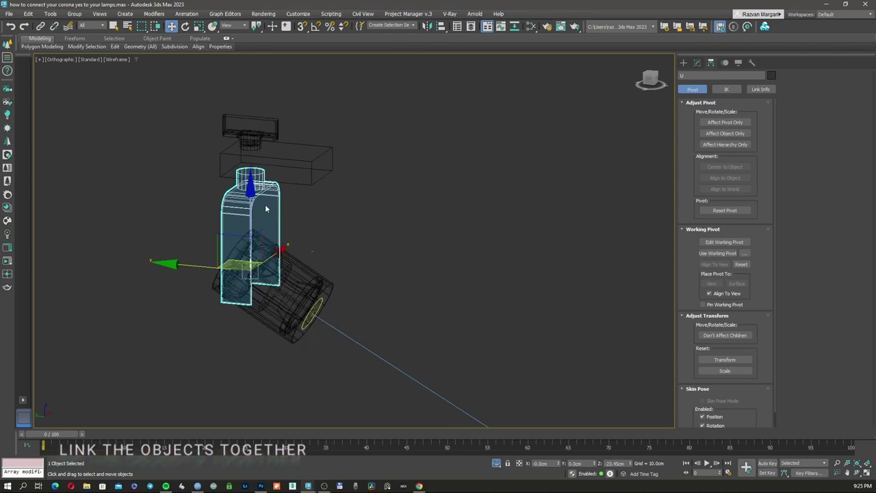
Examine how the Corona light sits in the faretto head by selecting each one in close-up wireframe
{"action": "middle_click_drag", "start_coordinate": [343, 288], "coordinate": [352, 241]}
{"action": "left_click", "coordinate": [352, 240]}
{"action": "scroll", "coordinate": [330, 275], "scroll_direction": "up", "scroll_amount": 5}
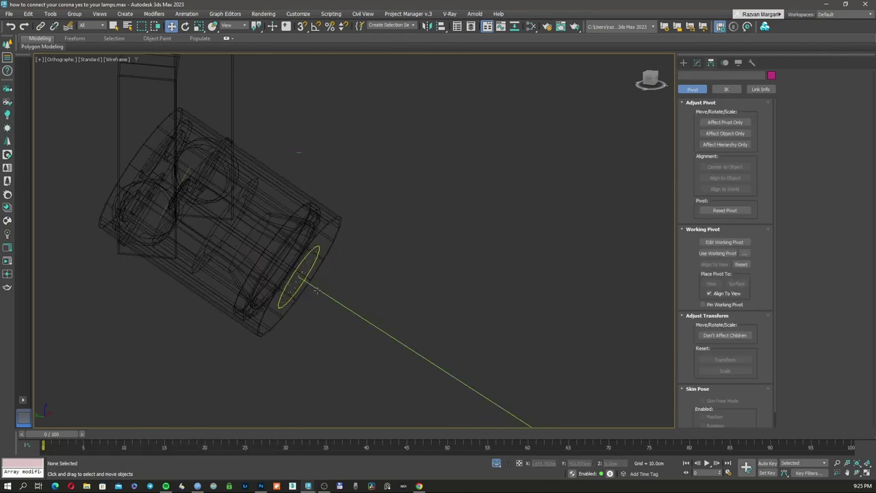
{"action": "left_click", "coordinate": [317, 290]}
{"action": "scroll", "coordinate": [318, 288], "scroll_direction": "down", "scroll_amount": 2}
{"action": "middle_click_drag", "start_coordinate": [319, 290], "coordinate": [327, 271]}
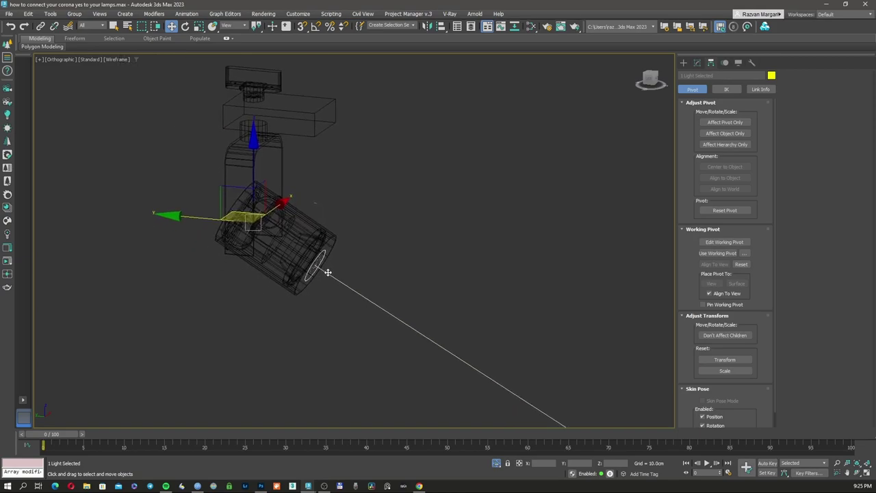
{"action": "scroll", "coordinate": [317, 256], "scroll_direction": "up", "scroll_amount": 4}
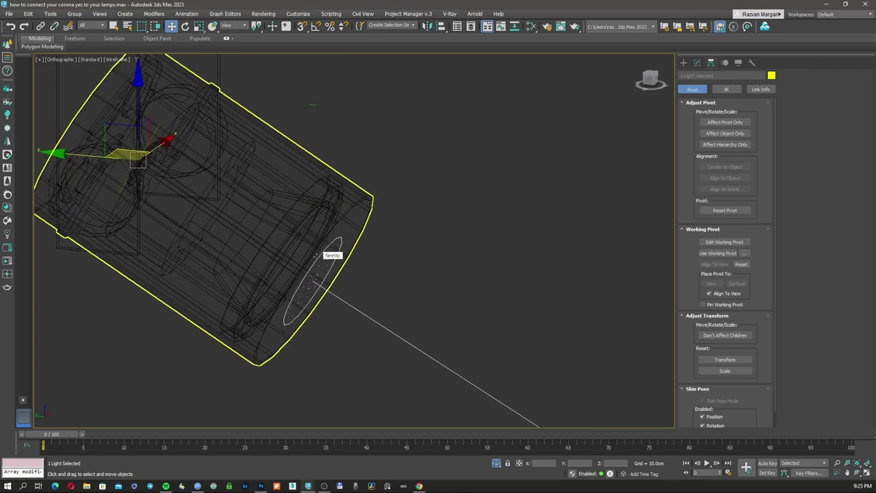
{"action": "scroll", "coordinate": [317, 255], "scroll_direction": "down", "scroll_amount": 1}
{"action": "middle_click_drag", "start_coordinate": [316, 255], "coordinate": [324, 264]}
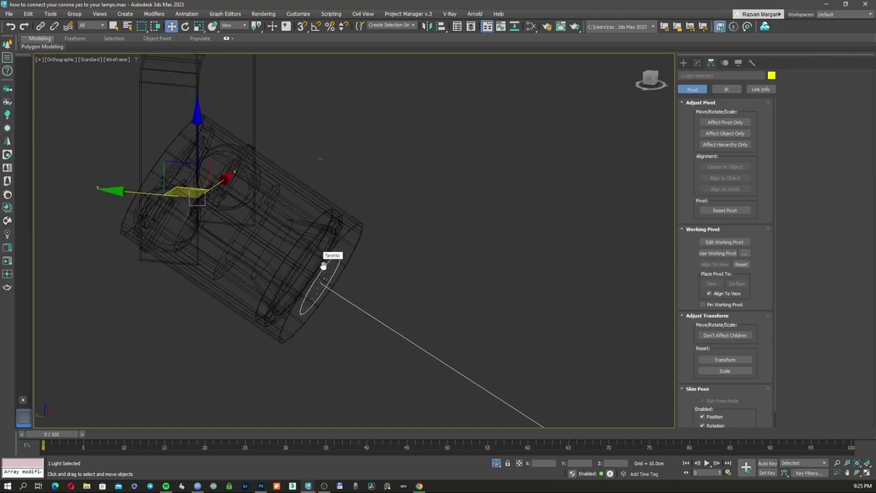
{"action": "left_click", "coordinate": [330, 231]}
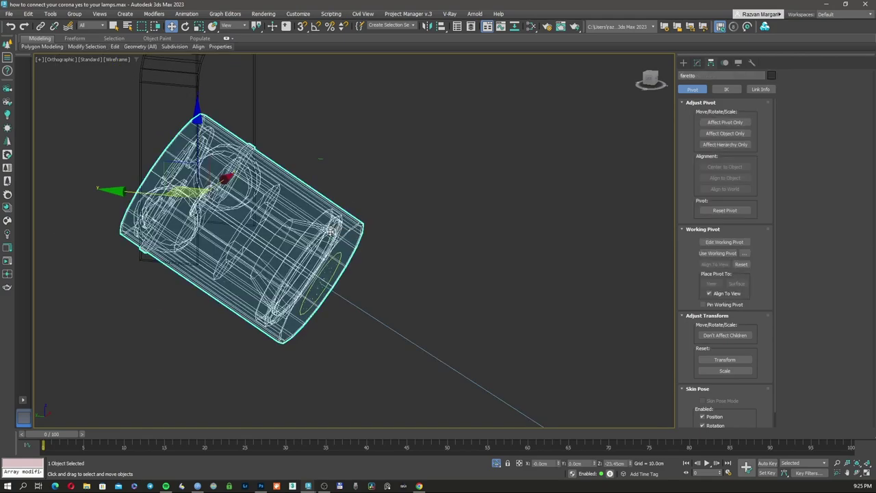
{"action": "left_click", "coordinate": [357, 306]}
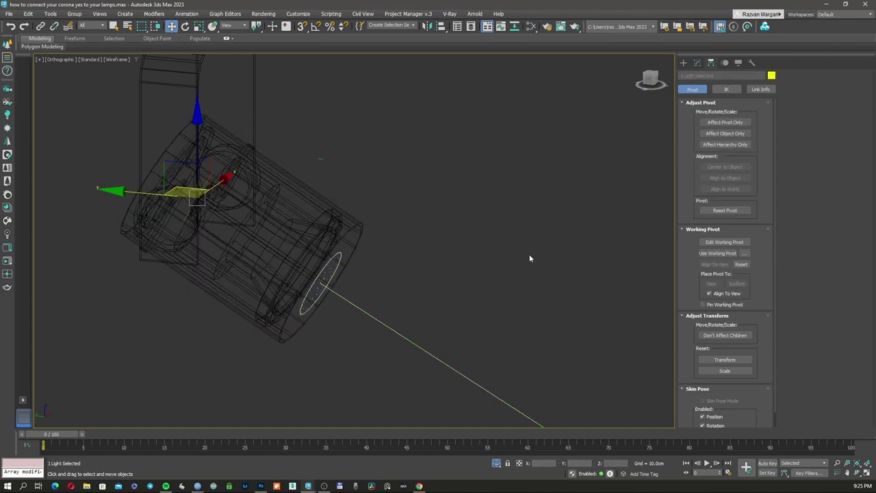
Link the faretto head as a child to the Corona light with Select and Link
{"action": "left_click", "coordinate": [419, 230]}
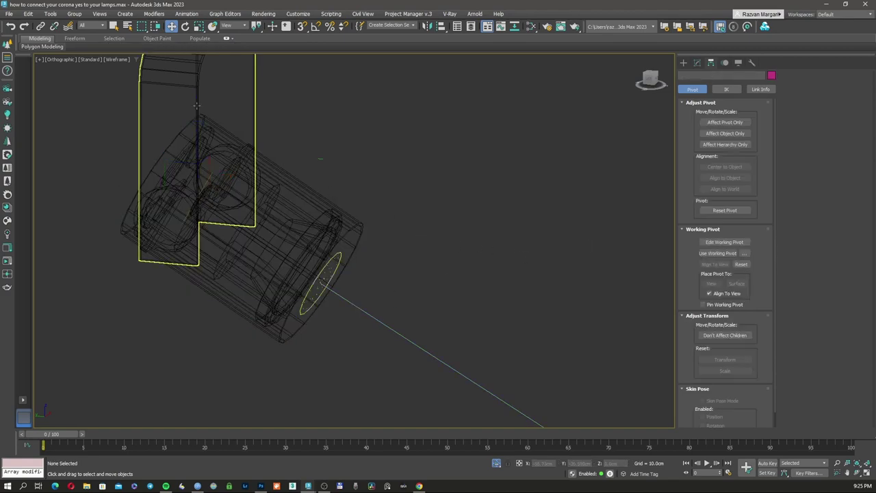
{"action": "left_click", "coordinate": [246, 195]}
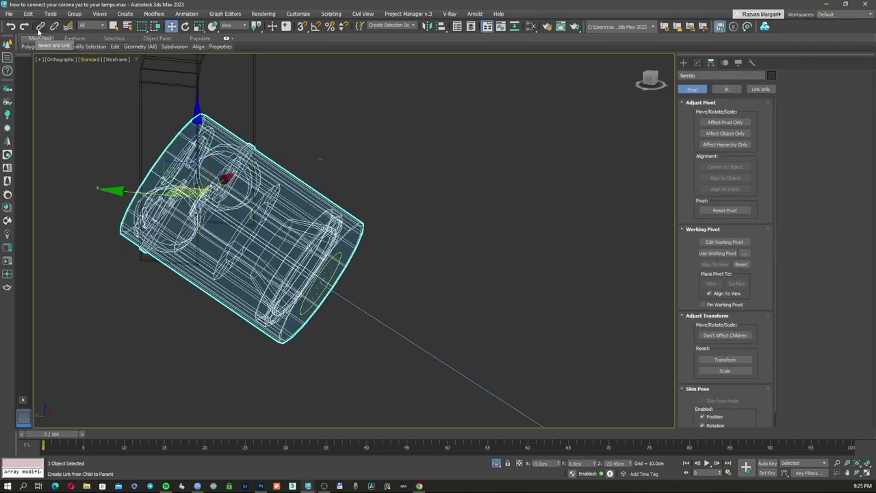
{"action": "left_click", "coordinate": [40, 27]}
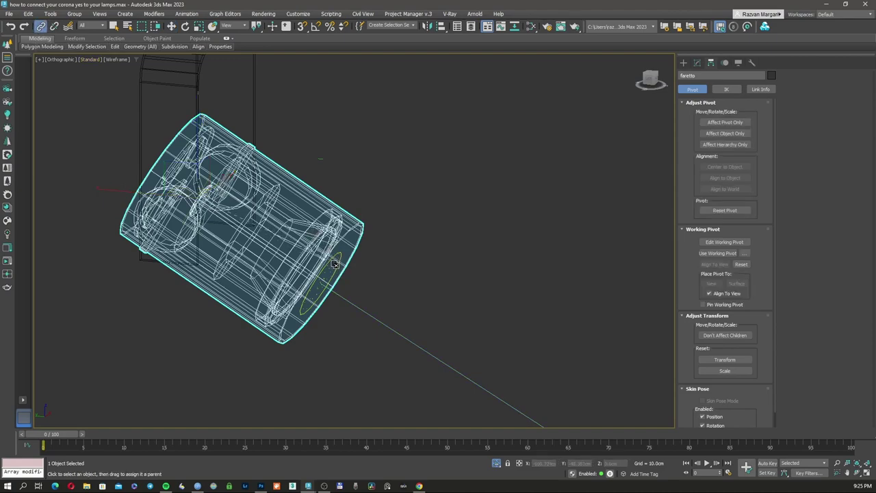
{"action": "scroll", "coordinate": [363, 251], "scroll_direction": "down", "scroll_amount": 4}
{"action": "right_click", "coordinate": [363, 251]}
Try moving the Corona light's target to test how the linked faretto head follows it
{"action": "left_click", "coordinate": [363, 251]}
{"action": "scroll", "coordinate": [363, 251], "scroll_direction": "down", "scroll_amount": 5}
{"action": "left_click", "coordinate": [424, 309]}
{"action": "scroll", "coordinate": [421, 311], "scroll_direction": "up", "scroll_amount": 4}
{"action": "left_click_drag", "start_coordinate": [379, 305], "coordinate": [280, 237]}
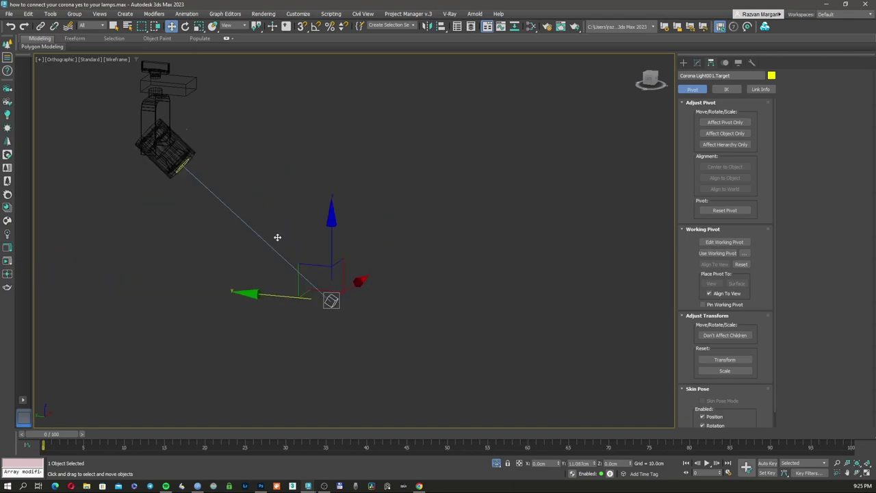
{"action": "key", "text": "F3"}
{"action": "mouse_move", "coordinate": [284, 244]}
{"action": "middle_mouse_down", "text": "alt"}
{"action": "mouse_move", "coordinate": [224, 268]}
{"action": "mouse_move", "coordinate": [423, 271]}
{"action": "mouse_move", "coordinate": [393, 275]}
{"action": "middle_mouse_up", "text": "alt"}
{"action": "left_click_drag", "start_coordinate": [378, 274], "coordinate": [314, 269]}
{"action": "mouse_move", "coordinate": [456, 237]}
{"action": "middle_mouse_down", "text": "alt"}
{"action": "mouse_move", "coordinate": [256, 237]}
{"action": "mouse_move", "coordinate": [423, 264]}
{"action": "middle_mouse_up", "text": "alt"}
{"action": "key", "text": "F3"}
{"action": "scroll", "coordinate": [346, 216], "scroll_direction": "up", "scroll_amount": 3}
{"action": "scroll", "coordinate": [347, 216], "scroll_direction": "up", "scroll_amount": 2}
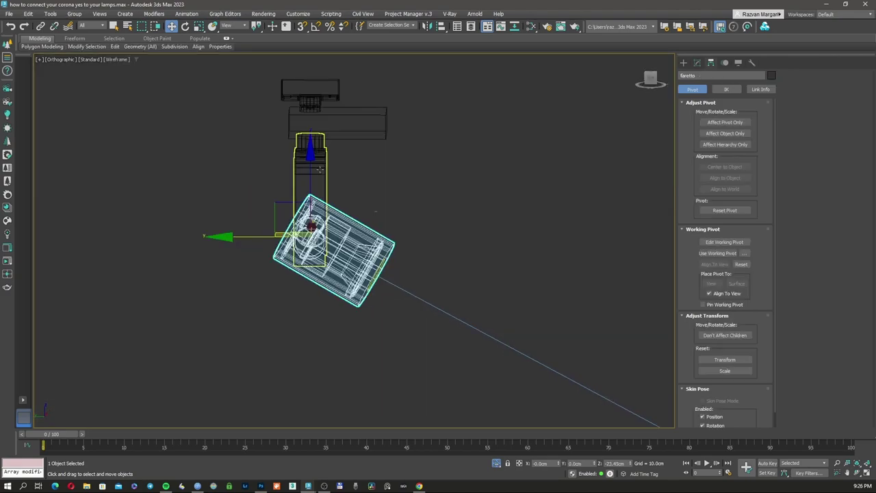
Link the U bracket as a child to the faretto head and return to the Move tool
{"action": "left_click", "coordinate": [321, 171]}
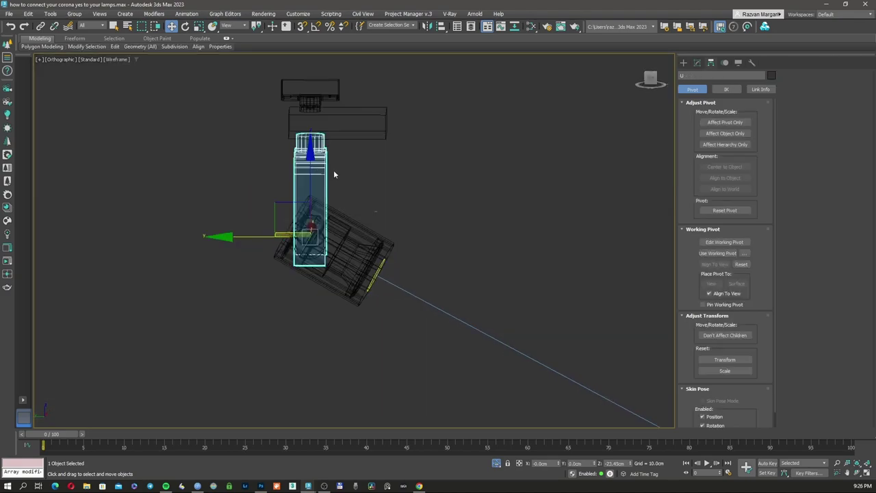
{"action": "left_click", "coordinate": [347, 232]}
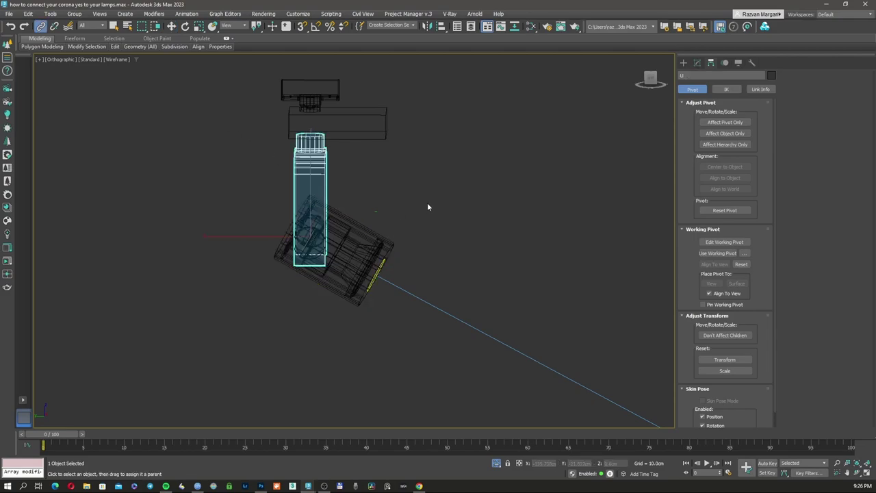
{"action": "left_click", "coordinate": [428, 202]}
{"action": "left_click", "coordinate": [348, 231]}
{"action": "key", "text": "w"}
{"action": "left_click", "coordinate": [412, 192]}
Test the full link chain by moving the light's target and watching the U bracket in orbited shaded views
{"action": "mouse_move", "coordinate": [395, 218]}
{"action": "middle_mouse_down"}
{"action": "mouse_move", "coordinate": [338, 208]}
{"action": "mouse_move", "coordinate": [299, 217]}
{"action": "middle_mouse_up"}
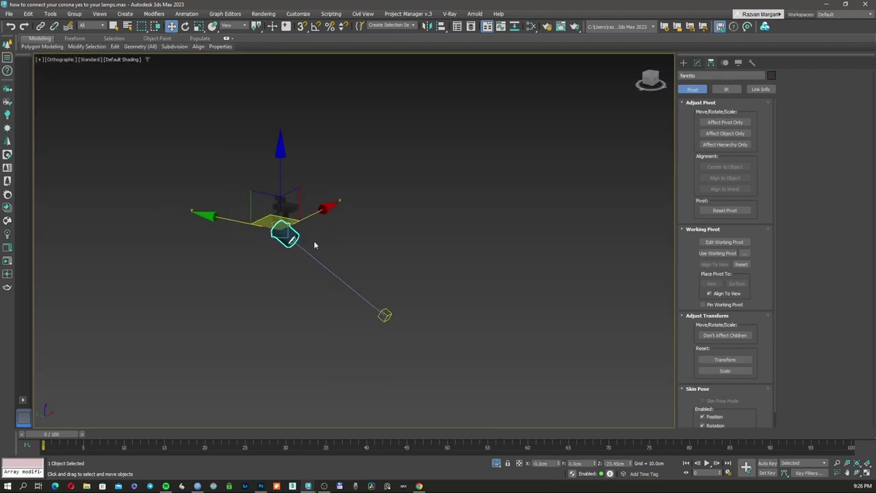
{"action": "left_click", "coordinate": [384, 315]}
{"action": "left_click_drag", "start_coordinate": [379, 306], "coordinate": [328, 274]}
{"action": "middle_click_drag", "start_coordinate": [289, 194], "coordinate": [257, 190], "text": "alt"}
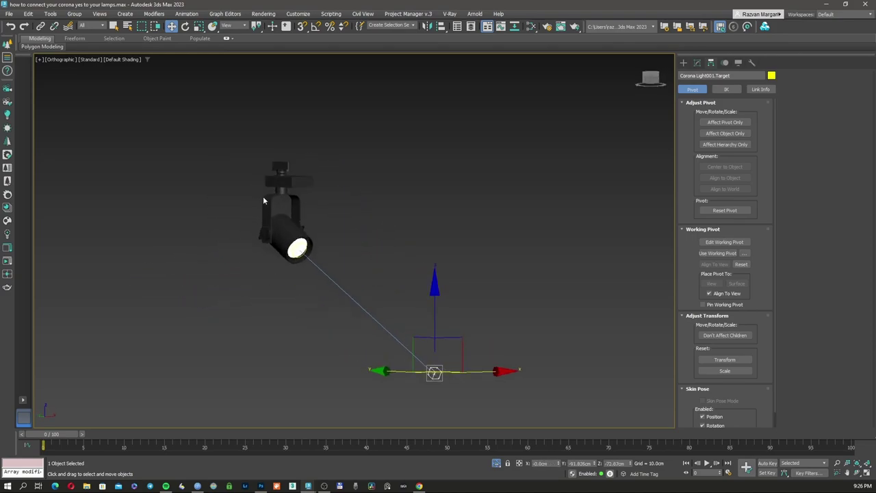
{"action": "scroll", "coordinate": [310, 211], "scroll_direction": "down", "scroll_amount": 2}
{"action": "middle_click_drag", "start_coordinate": [309, 212], "coordinate": [349, 243], "text": "alt"}
{"action": "left_click_drag", "start_coordinate": [383, 294], "coordinate": [436, 319]}
In the U bracket's link settings, disable inherited rotation about X, using the Rotate gizmo to identify the axes
{"action": "left_click", "coordinate": [253, 188]}
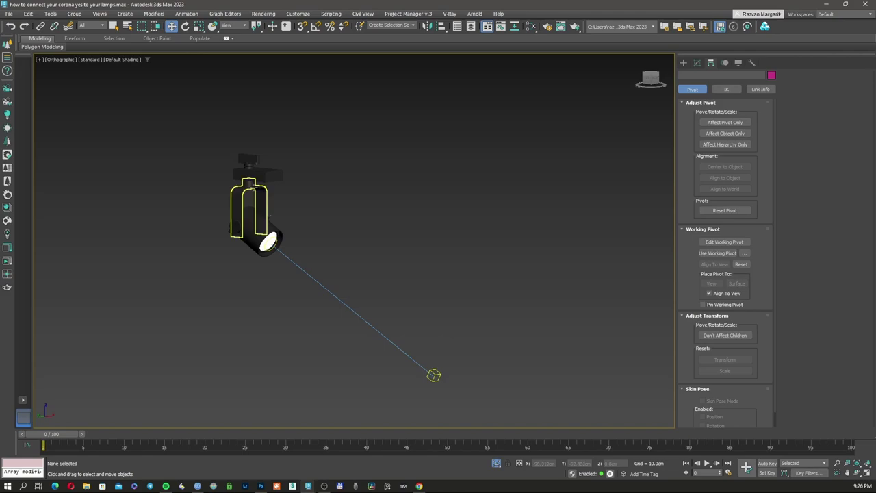
{"action": "scroll", "coordinate": [253, 189], "scroll_direction": "up", "scroll_amount": 2}
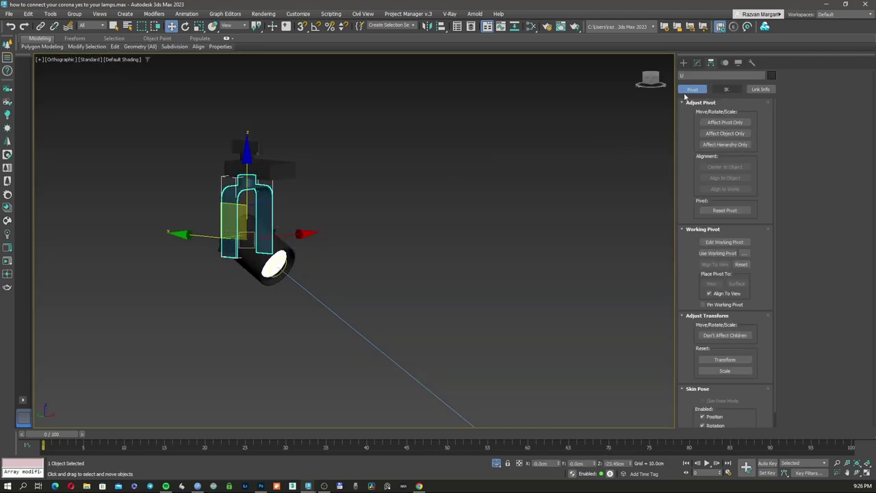
{"action": "left_click", "coordinate": [761, 90]}
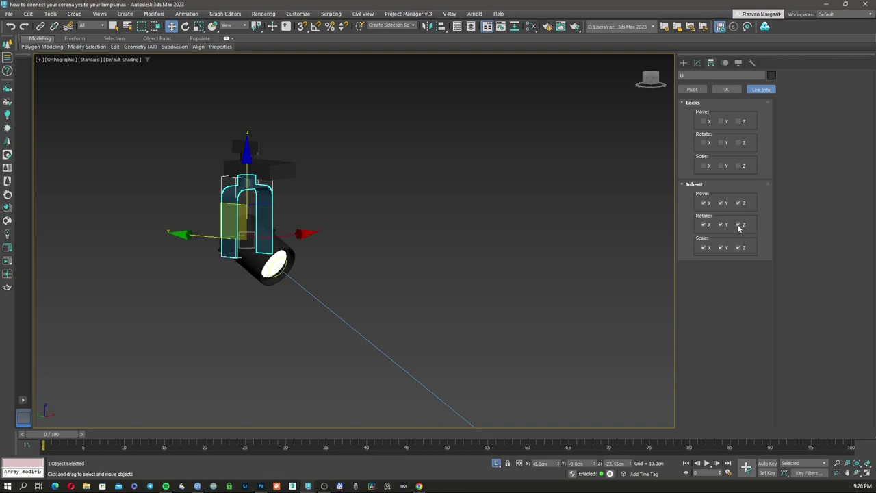
{"action": "right_click", "coordinate": [285, 235]}
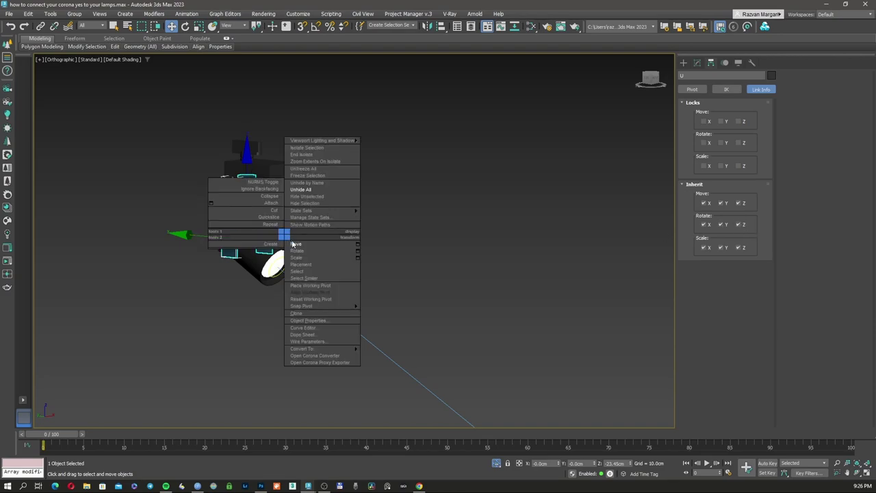
{"action": "left_click", "coordinate": [297, 251]}
{"action": "left_click_drag", "start_coordinate": [282, 247], "coordinate": [359, 247]}
{"action": "right_click", "coordinate": [358, 246]}
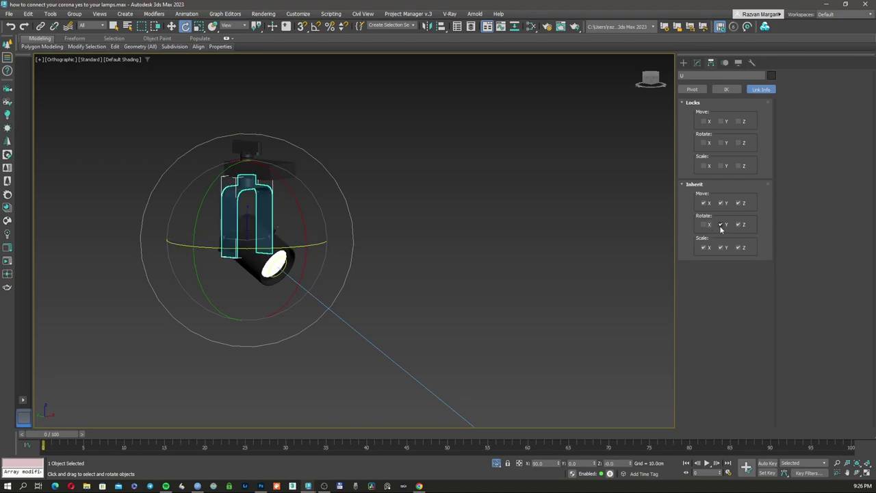
Move the Corona light's target to another spot beneath the lamp to test how the head and bracket rotate
{"action": "scroll", "coordinate": [518, 254], "scroll_direction": "down", "scroll_amount": 3}
{"action": "left_click", "coordinate": [489, 354]}
{"action": "right_click", "coordinate": [478, 331]}
{"action": "left_click", "coordinate": [487, 338]}
{"action": "middle_click_drag", "start_coordinate": [487, 338], "coordinate": [471, 297]}
{"action": "middle_click_drag", "start_coordinate": [471, 297], "coordinate": [475, 311], "text": "alt"}
{"action": "left_click_drag", "start_coordinate": [473, 312], "coordinate": [302, 353]}
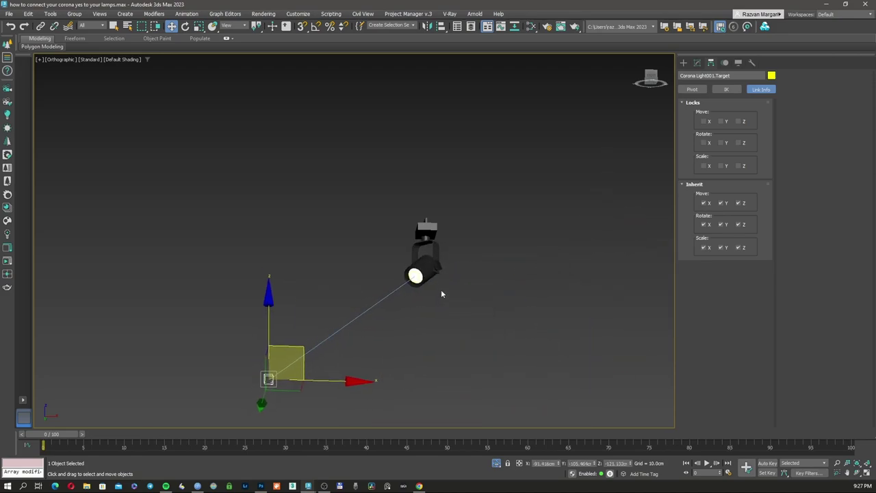
{"action": "middle_click_drag", "start_coordinate": [391, 273], "coordinate": [344, 229]}
{"action": "middle_click_drag", "start_coordinate": [554, 264], "coordinate": [348, 225], "text": "alt"}
{"action": "left_click", "coordinate": [426, 234]}
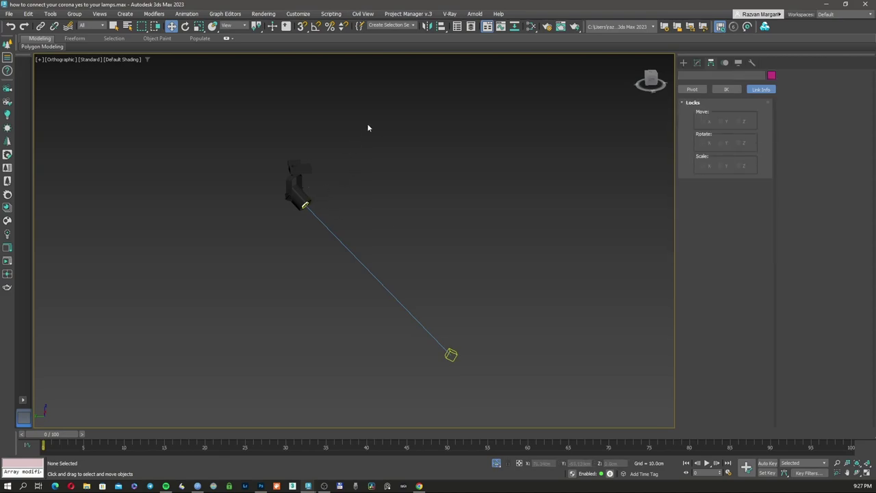
Combine the lamp parts and Corona light into an assembly named spot light 01 with a Luminaire head object
{"action": "left_click_drag", "start_coordinate": [368, 128], "coordinate": [173, 255]}
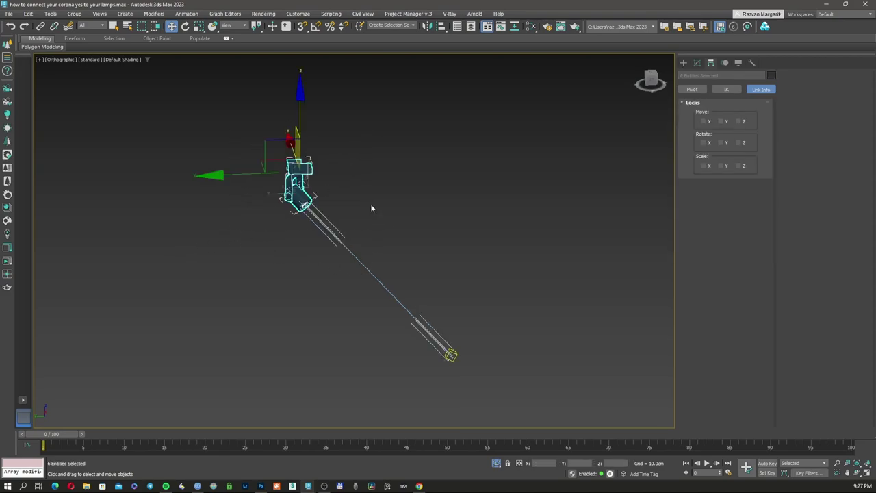
{"action": "left_click", "coordinate": [361, 131]}
{"action": "left_click_drag", "start_coordinate": [252, 230], "coordinate": [253, 230]}
{"action": "left_click_drag", "start_coordinate": [487, 304], "coordinate": [411, 375]}
{"action": "left_click_drag", "start_coordinate": [223, 220], "coordinate": [204, 243]}
{"action": "left_click", "coordinate": [74, 14]}
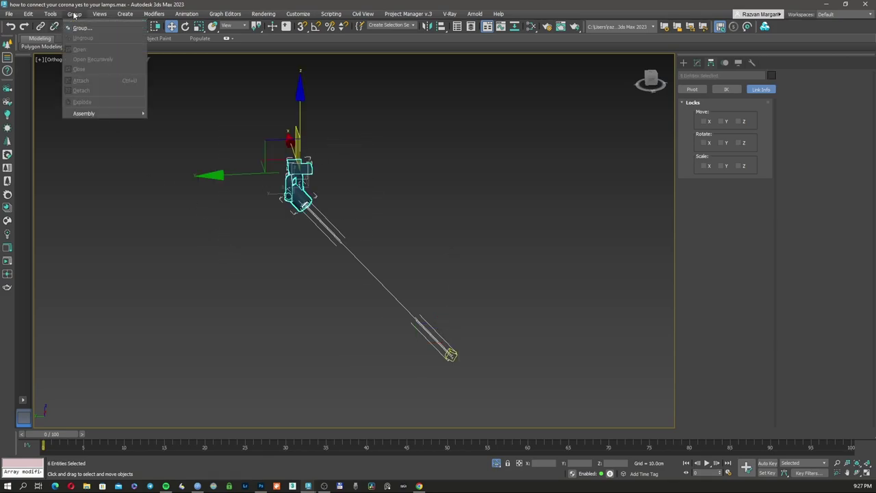
{"action": "mouse_move", "coordinate": [110, 114]}
{"action": "left_click", "coordinate": [171, 114]}
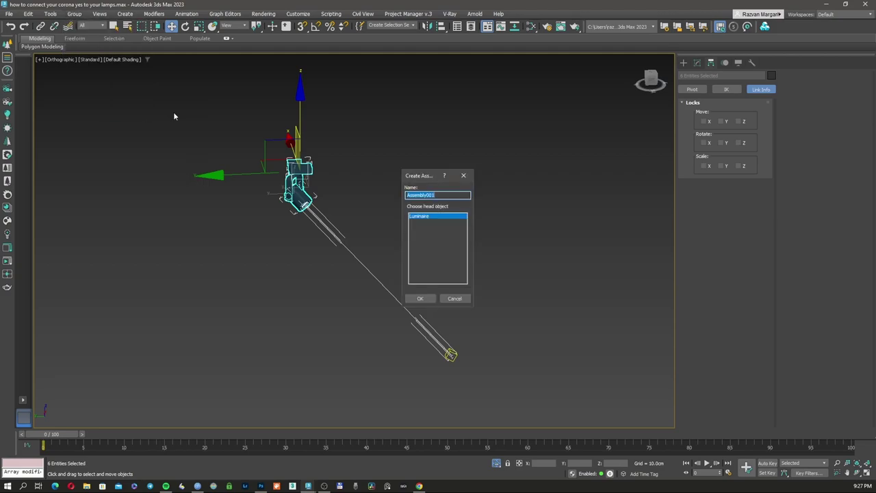
{"action": "key", "text": "BackSpace"}
{"action": "type", "text": "spot light"}
{"action": "key", "text": "Return"}
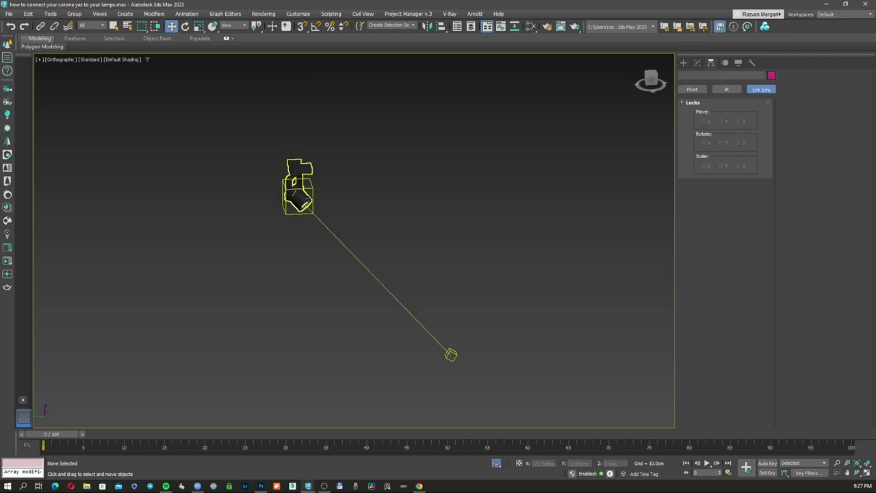
Try moving the spot light 01 assembly and the light's target separately, cancelling each move
{"action": "left_click", "coordinate": [376, 162]}
{"action": "left_click", "coordinate": [302, 201]}
{"action": "left_click_drag", "start_coordinate": [268, 197], "coordinate": [336, 210]}
{"action": "right_click", "coordinate": [336, 209]}
{"action": "middle_click_drag", "start_coordinate": [455, 358], "coordinate": [472, 359], "text": "alt"}
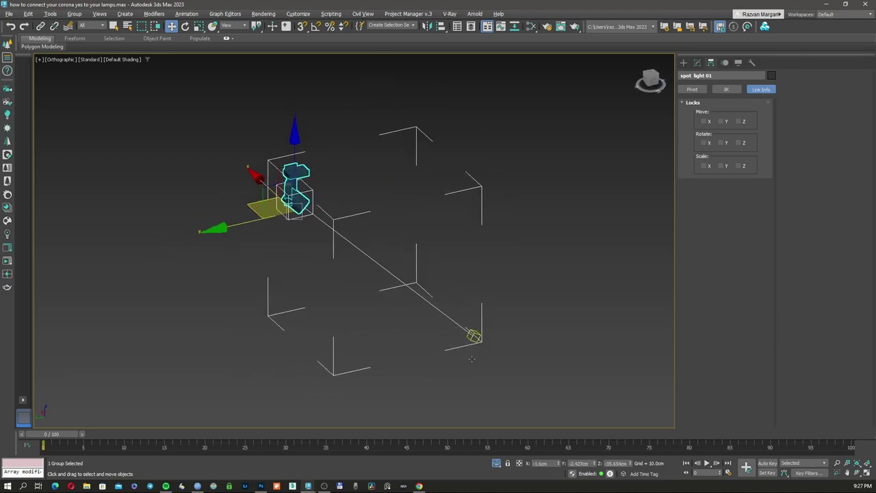
{"action": "left_click", "coordinate": [474, 335]}
{"action": "left_click_drag", "start_coordinate": [442, 331], "coordinate": [446, 306]}
{"action": "right_click", "coordinate": [446, 306]}
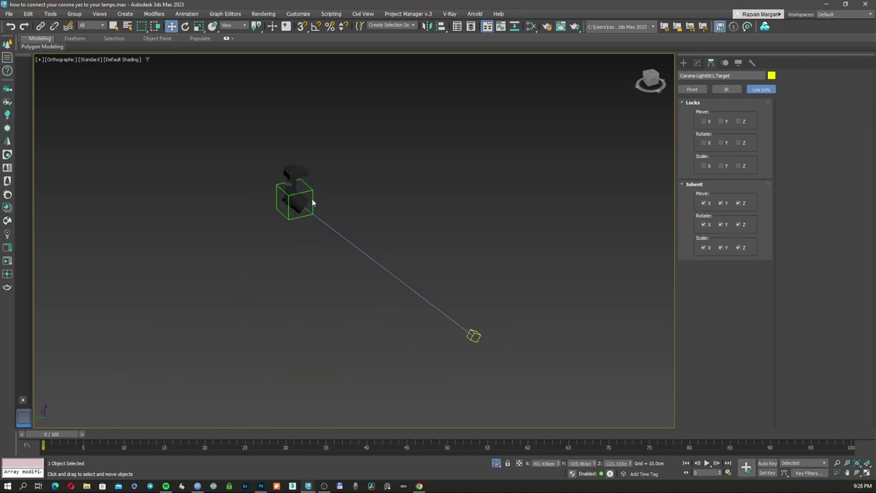
{"action": "left_click", "coordinate": [319, 196]}
{"action": "left_click", "coordinate": [297, 173]}
{"action": "left_click_drag", "start_coordinate": [260, 199], "coordinate": [480, 122]}
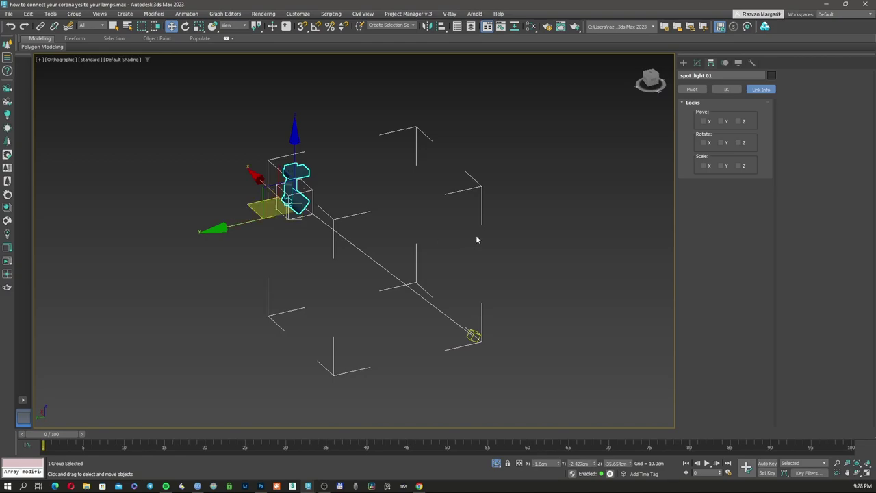
{"action": "left_click", "coordinate": [514, 297]}
Examine the assembled spotlight and its Luminaire head box in close-up wireframe and shaded views
{"action": "left_click_drag", "start_coordinate": [156, 363], "coordinate": [208, 369]}
{"action": "middle_click_drag", "start_coordinate": [340, 322], "coordinate": [305, 318]}
{"action": "left_click", "coordinate": [306, 316]}
{"action": "scroll", "coordinate": [293, 168], "scroll_direction": "up", "scroll_amount": 4}
{"action": "key", "text": "F3"}
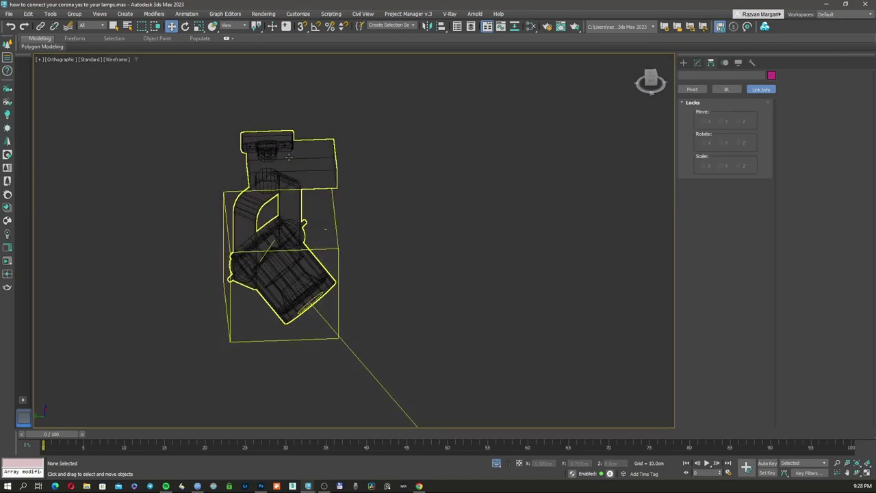
{"action": "left_click", "coordinate": [286, 168]}
{"action": "key", "text": "F3"}
{"action": "key", "text": "F3"}
{"action": "scroll", "coordinate": [310, 194], "scroll_direction": "down", "scroll_amount": 2}
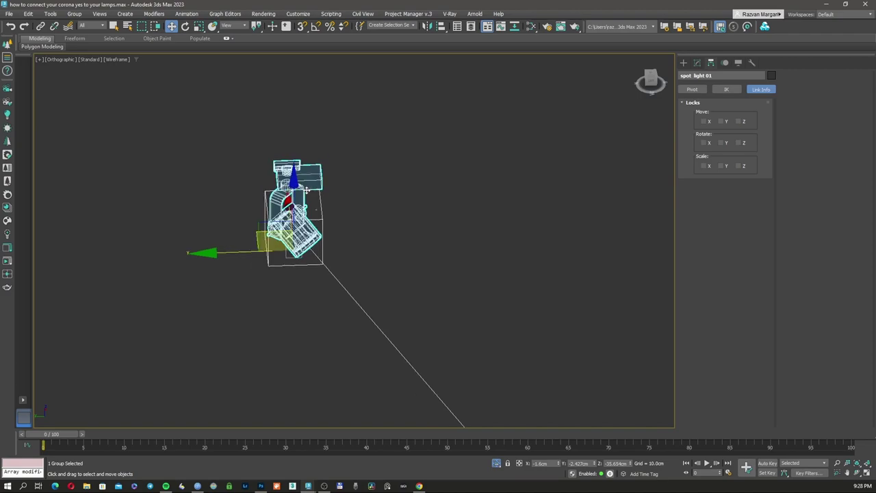
{"action": "key", "text": "F3"}
{"action": "scroll", "coordinate": [311, 204], "scroll_direction": "down", "scroll_amount": 2}
{"action": "scroll", "coordinate": [313, 204], "scroll_direction": "up", "scroll_amount": 2}
{"action": "scroll", "coordinate": [328, 189], "scroll_direction": "down", "scroll_amount": 5}
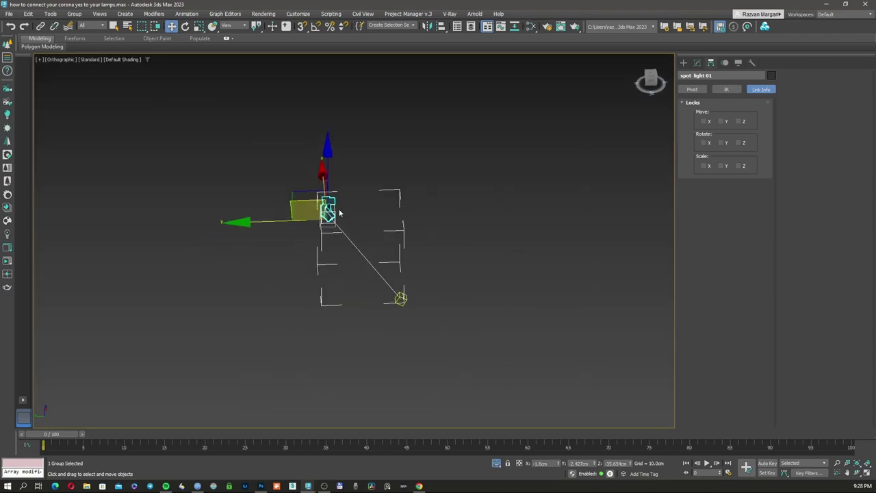
{"action": "scroll", "coordinate": [347, 222], "scroll_direction": "up", "scroll_amount": 1}
Try moving the assembly together with its target, undo it, and test-move the target alone
{"action": "left_click_drag", "start_coordinate": [219, 127], "coordinate": [469, 360]}
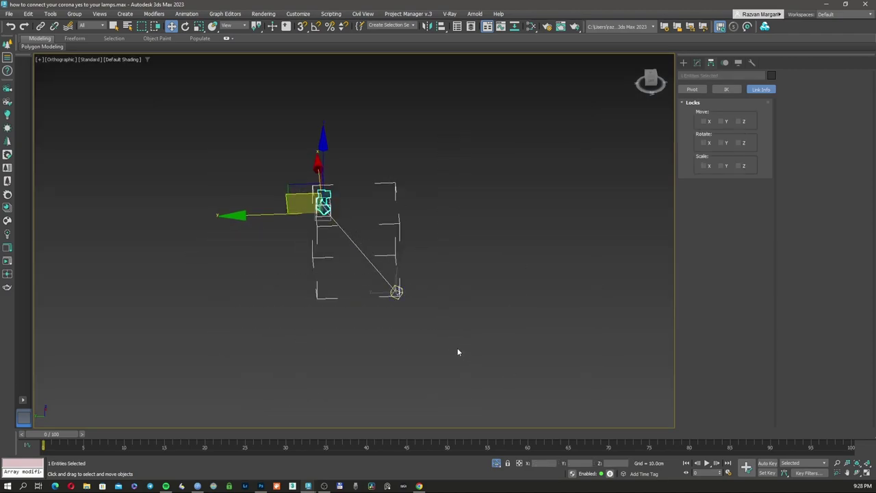
{"action": "left_click", "coordinate": [452, 300]}
{"action": "left_click_drag", "start_coordinate": [500, 125], "coordinate": [156, 356]}
{"action": "mouse_move", "coordinate": [299, 192]}
{"action": "left_mouse_down"}
{"action": "mouse_move", "coordinate": [327, 216]}
{"action": "mouse_move", "coordinate": [339, 209]}
{"action": "mouse_move", "coordinate": [333, 176]}
{"action": "mouse_move", "coordinate": [312, 208]}
{"action": "mouse_move", "coordinate": [296, 193]}
{"action": "left_mouse_up"}
{"action": "key", "text": "ctrl+z"}
{"action": "left_click", "coordinate": [431, 156]}
{"action": "left_click", "coordinate": [320, 209]}
{"action": "left_click", "coordinate": [397, 293]}
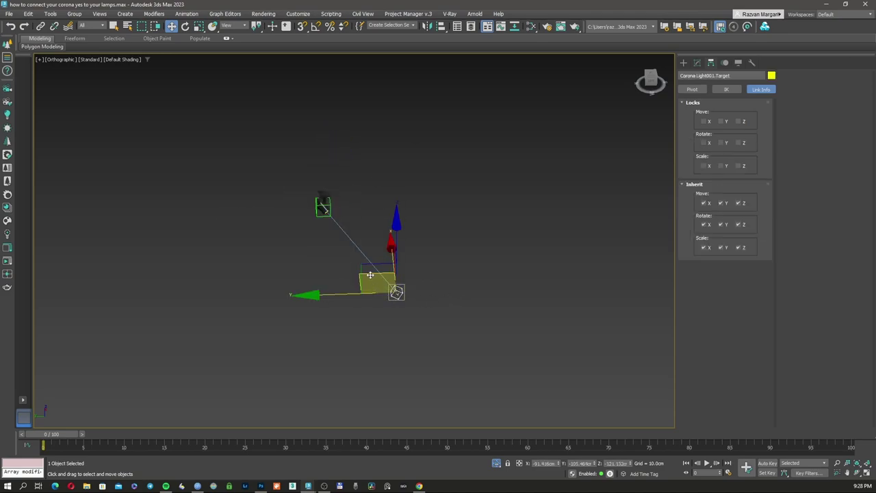
{"action": "left_click_drag", "start_coordinate": [370, 274], "coordinate": [346, 238]}
{"action": "right_click", "coordinate": [347, 243]}
Show the Luminaire parameters of the spot light 01 assembly
{"action": "scroll", "coordinate": [334, 207], "scroll_direction": "up", "scroll_amount": 6}
{"action": "left_click", "coordinate": [314, 218]}
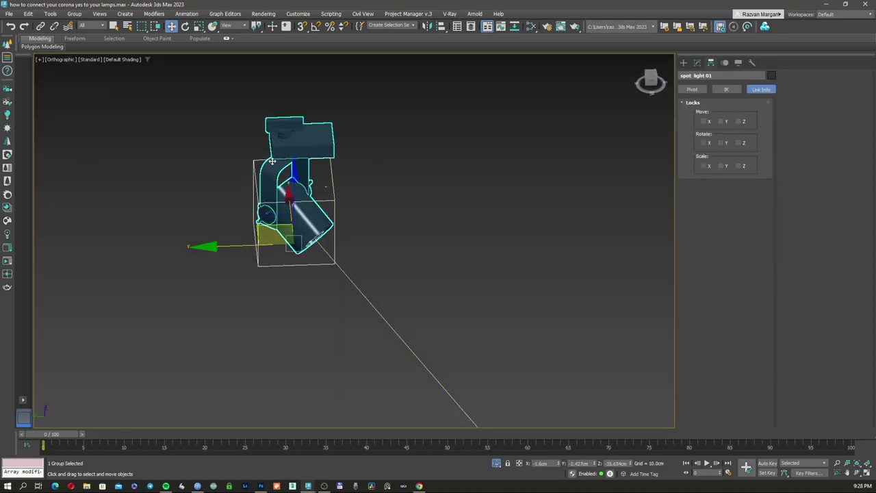
{"action": "left_click", "coordinate": [697, 62]}
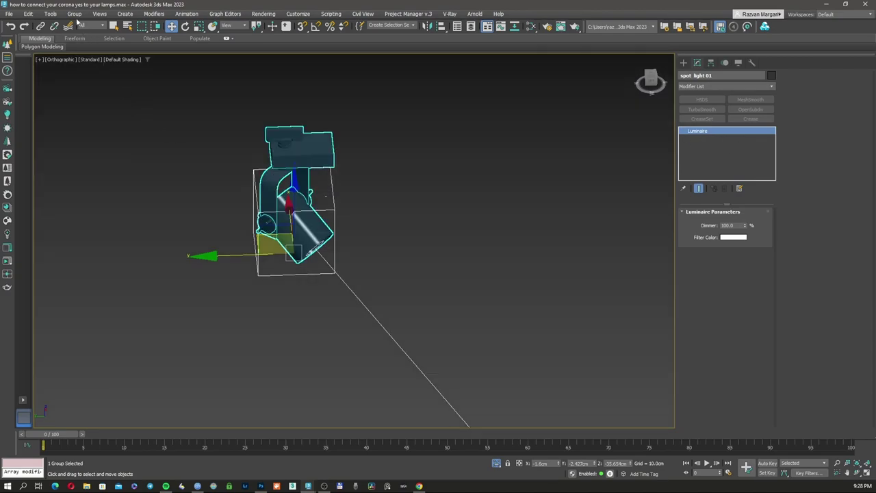
Open the spot light 01 assembly and select the faretto head and the Alimentatore box individually inside it
{"action": "left_click", "coordinate": [74, 13]}
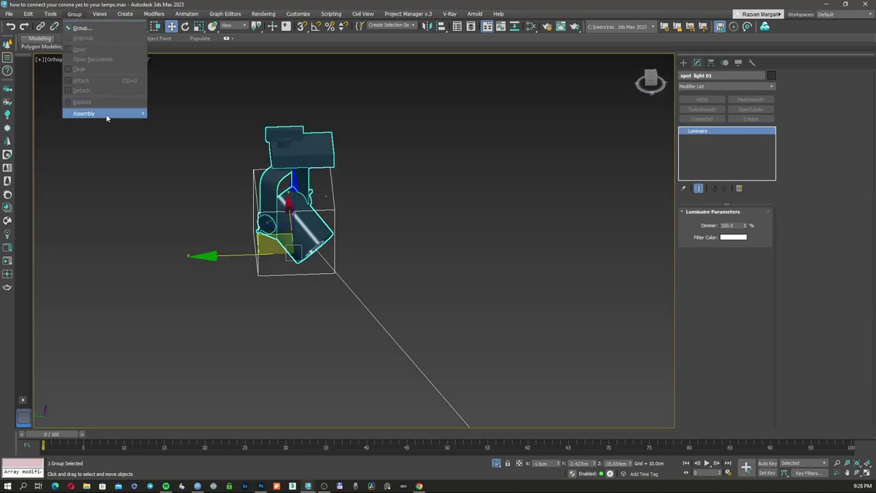
{"action": "mouse_move", "coordinate": [106, 118]}
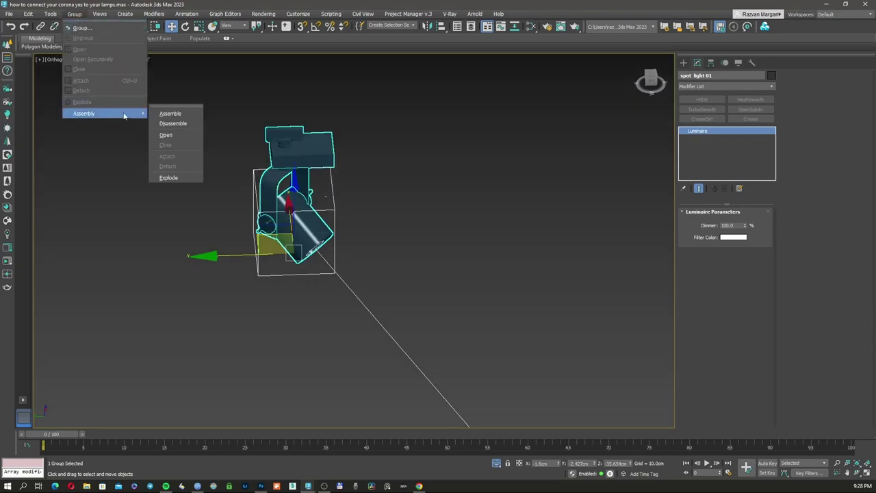
{"action": "left_click", "coordinate": [165, 136]}
{"action": "left_click", "coordinate": [319, 228]}
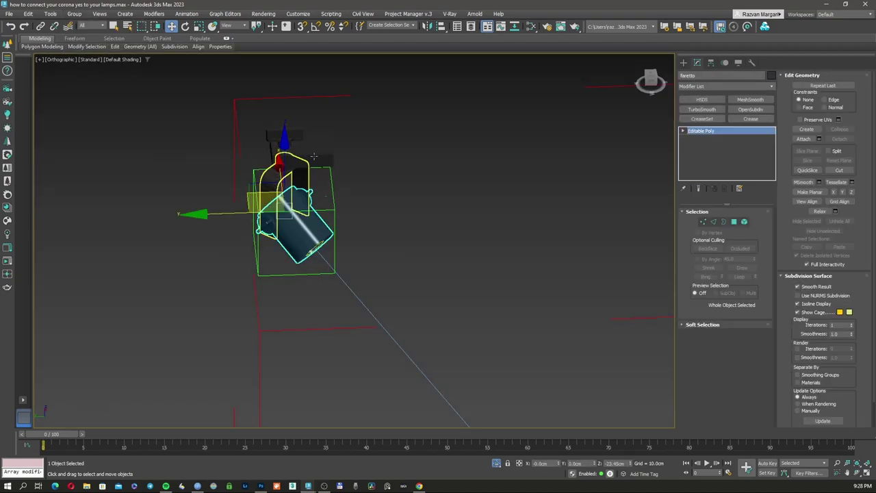
{"action": "left_click", "coordinate": [301, 147]}
Close the spot light 01 assembly so its parts are handled as one object again
{"action": "left_click", "coordinate": [74, 14]}
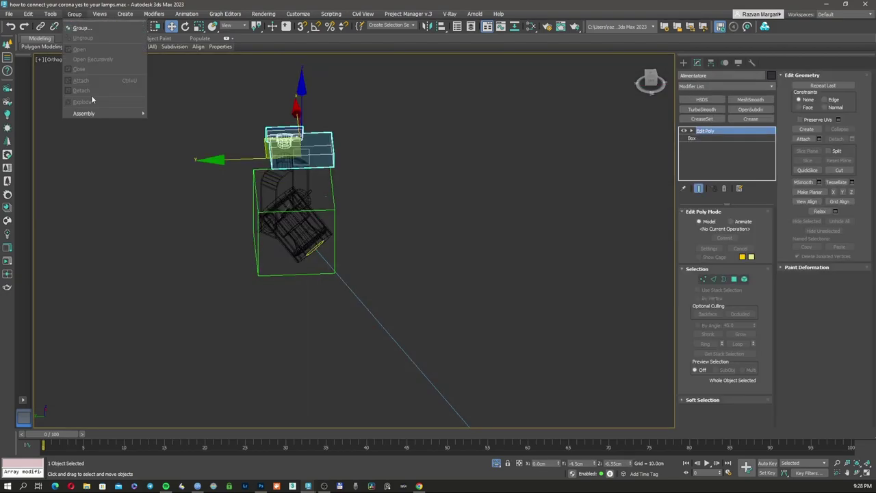
{"action": "mouse_move", "coordinate": [98, 114]}
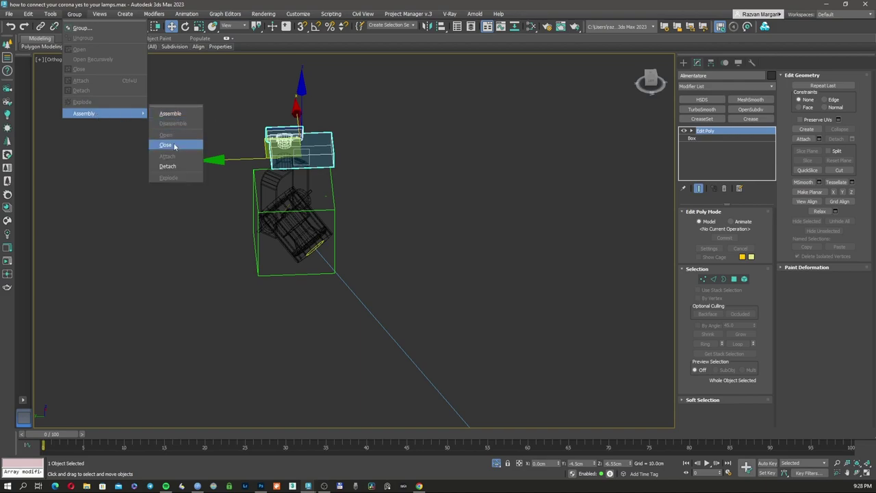
{"action": "left_click", "coordinate": [166, 146]}
{"action": "scroll", "coordinate": [315, 252], "scroll_direction": "down", "scroll_amount": 3}
{"action": "scroll", "coordinate": [301, 248], "scroll_direction": "up", "scroll_amount": 2}
{"action": "middle_click_drag", "start_coordinate": [297, 249], "coordinate": [321, 233], "text": "alt"}
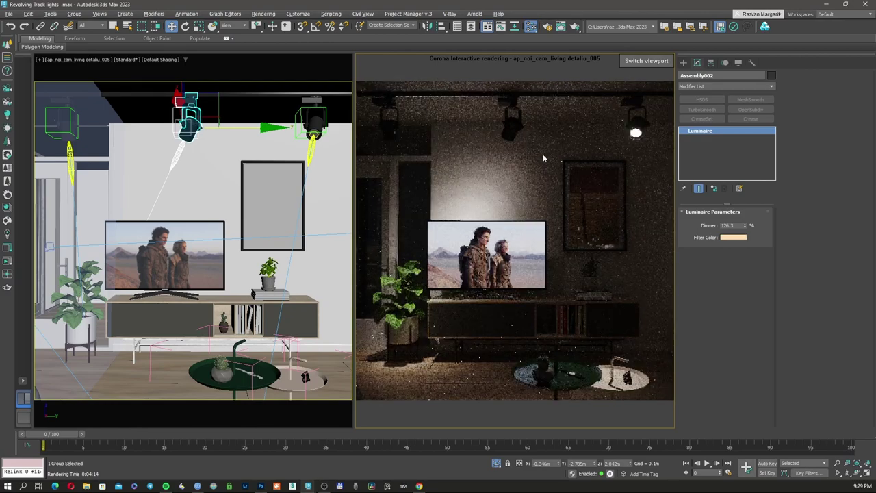
In the Revolving Track lights scene, move the middle spotlight's target from the TV onto the framed picture, then lower it about 0.16 m
{"action": "key", "text": "F3"}
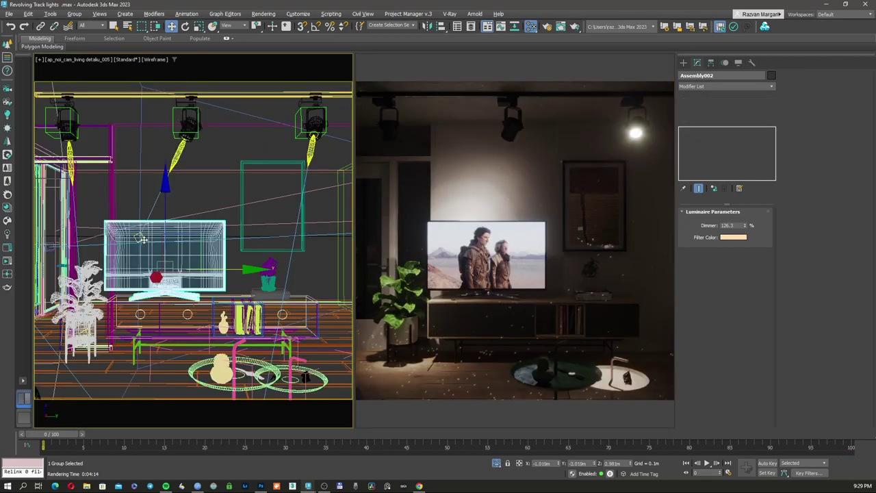
{"action": "left_click", "coordinate": [140, 237]}
{"action": "left_click_drag", "start_coordinate": [179, 237], "coordinate": [302, 219]}
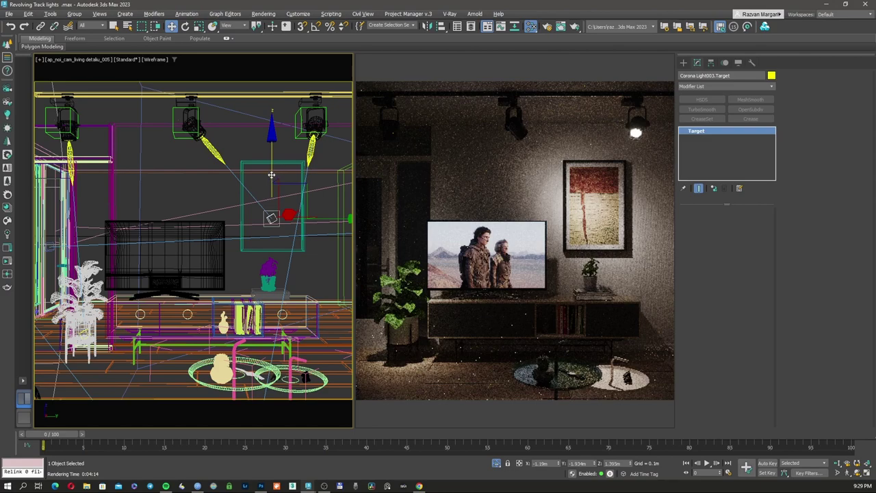
{"action": "left_click_drag", "start_coordinate": [269, 175], "coordinate": [275, 195]}
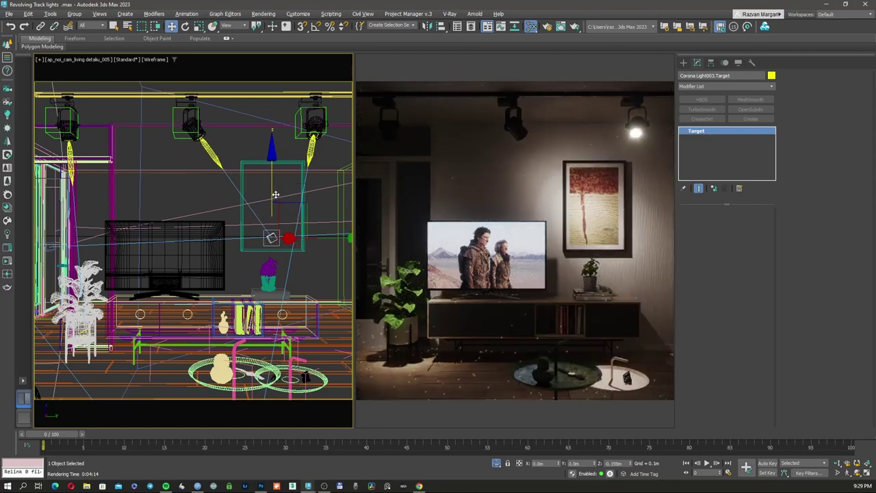